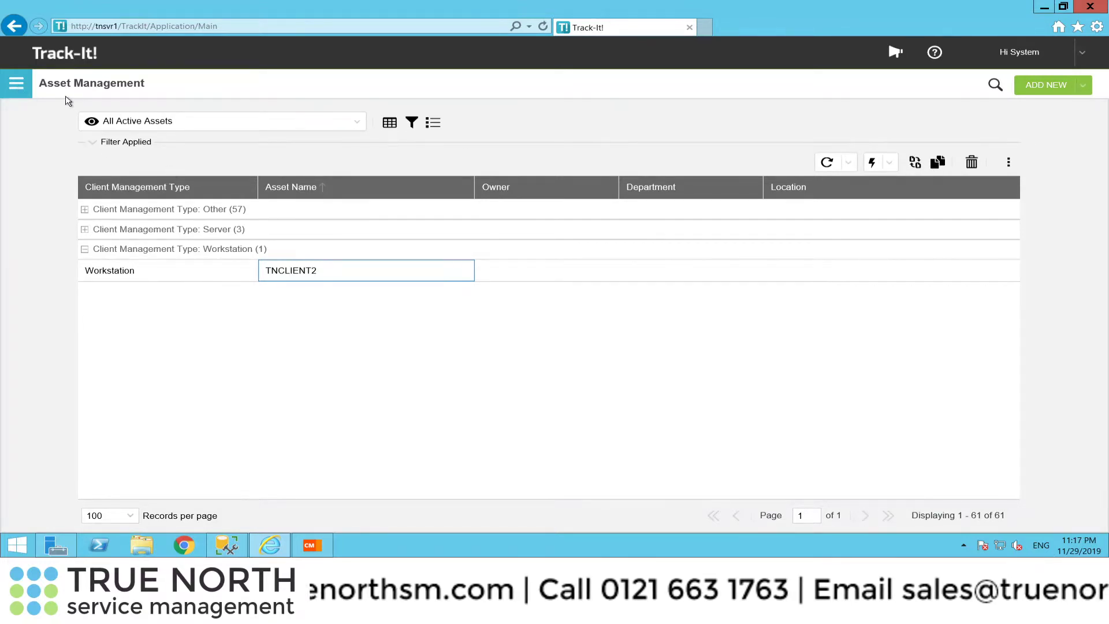
Go to the Purchasing module and start a new purchase order.
left_click(11, 86)
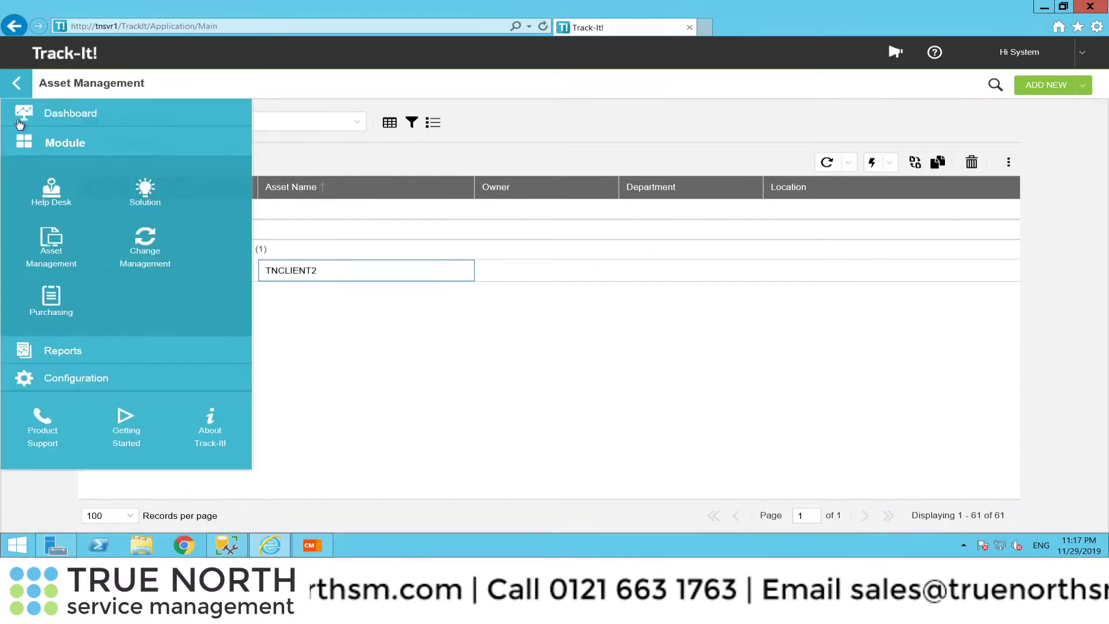
left_click(37, 277)
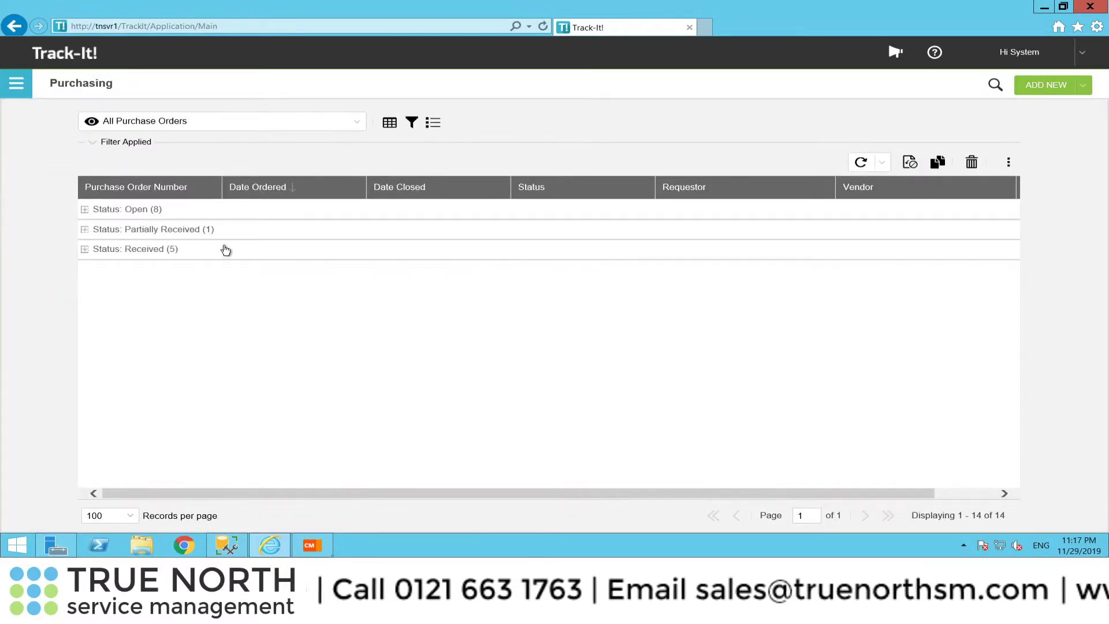
left_click(1082, 87)
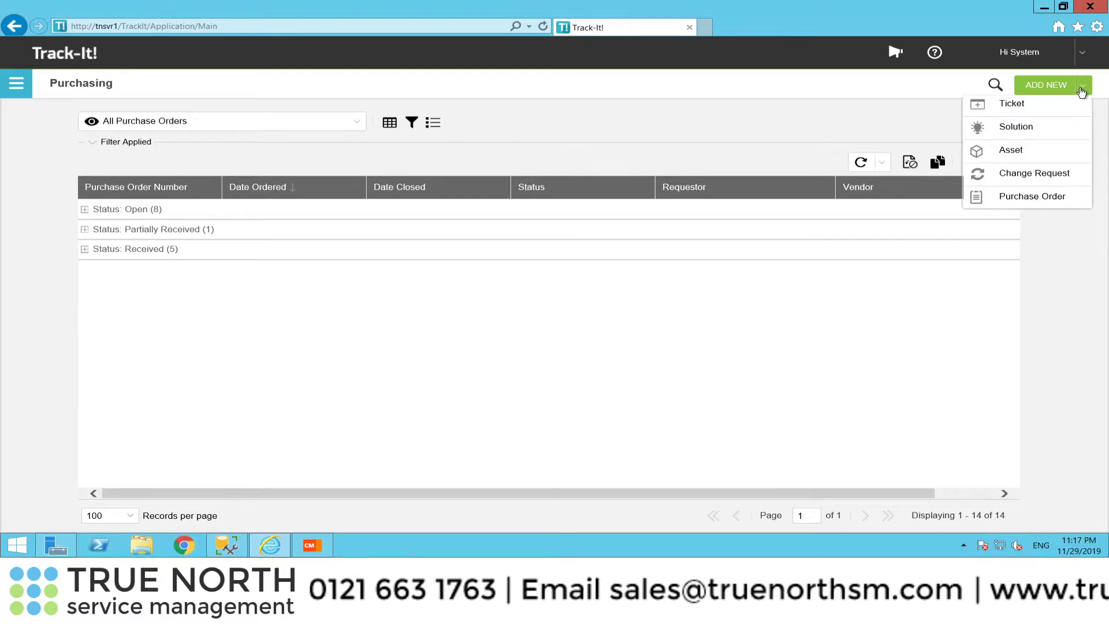
left_click(1031, 198)
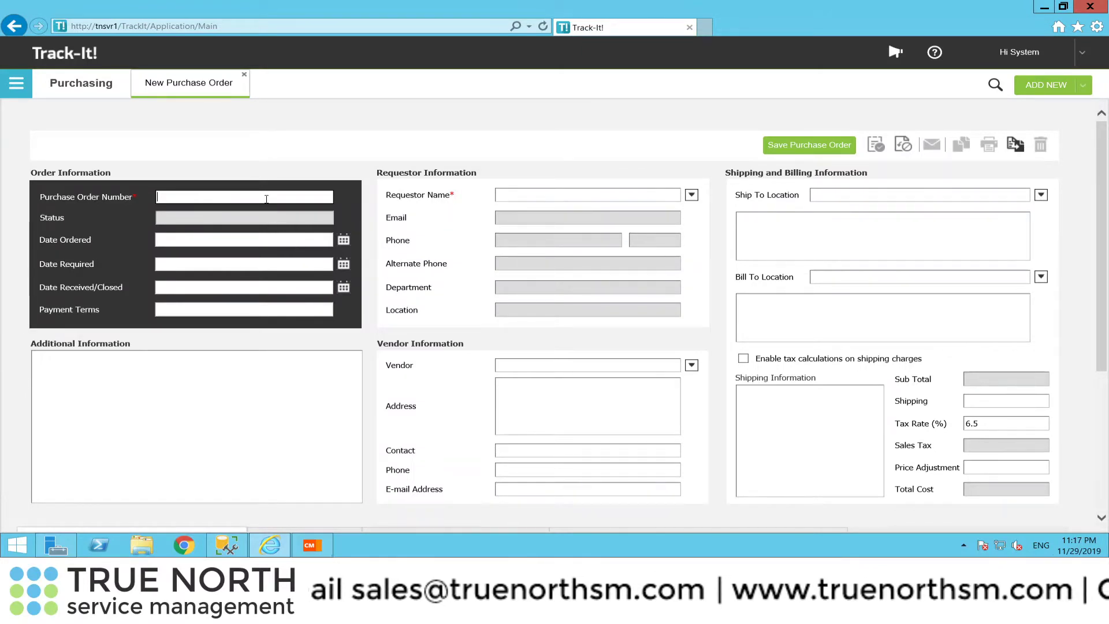
Enter the purchase order number and set Date Ordered to 11/29/2019 11:17 PM.
type("77777")
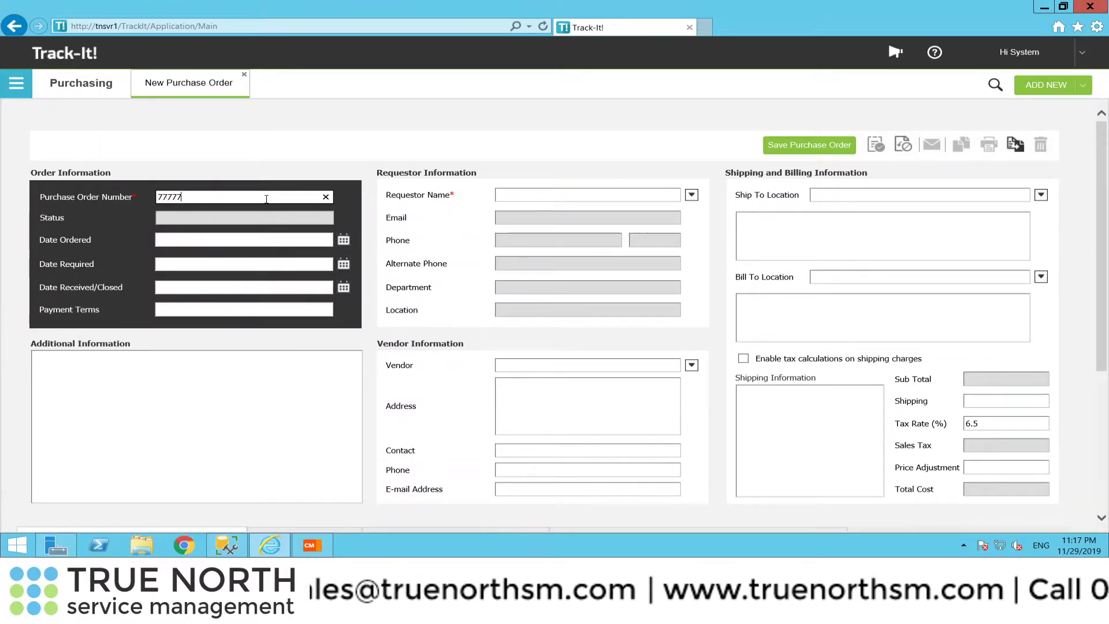
left_click(343, 240)
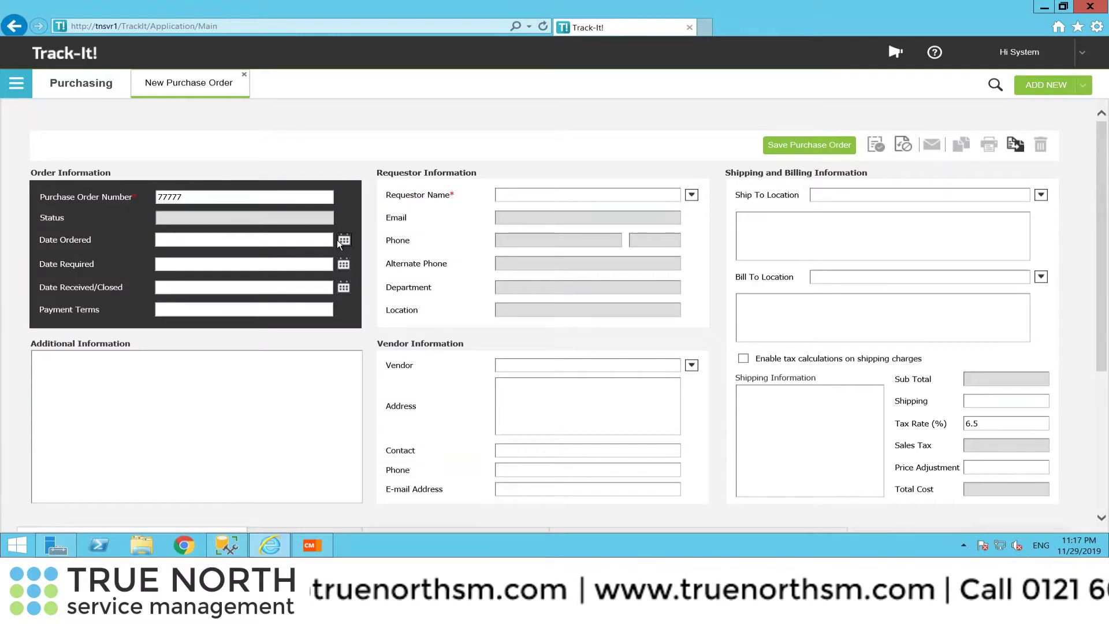
left_click(237, 399)
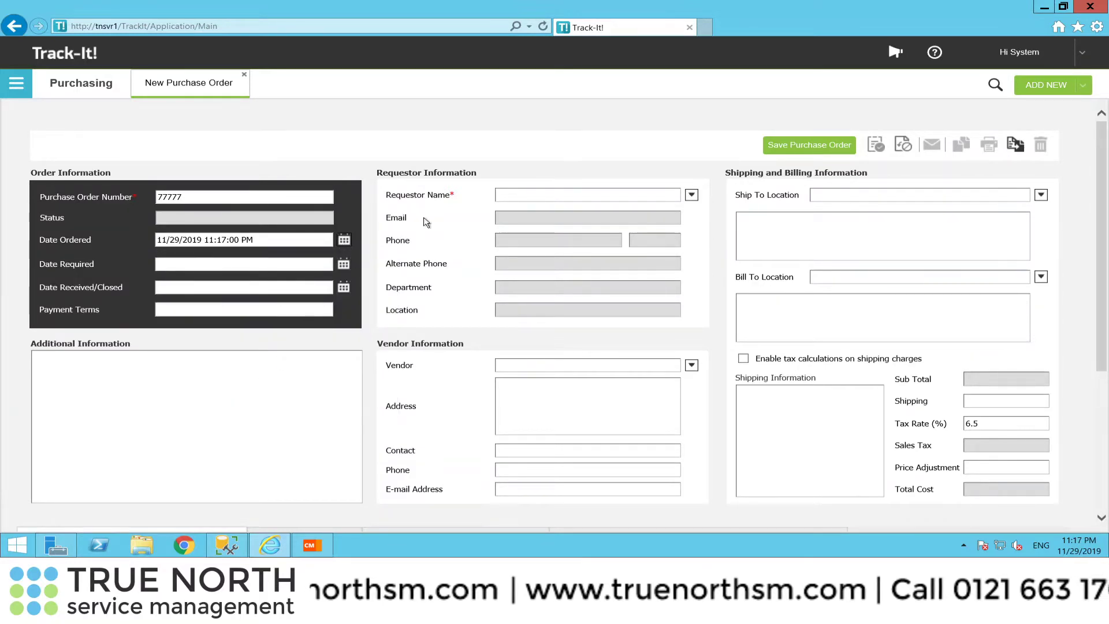
Assign the requestor on the seventh row of the requestor list and save the purchase order.
left_click(692, 196)
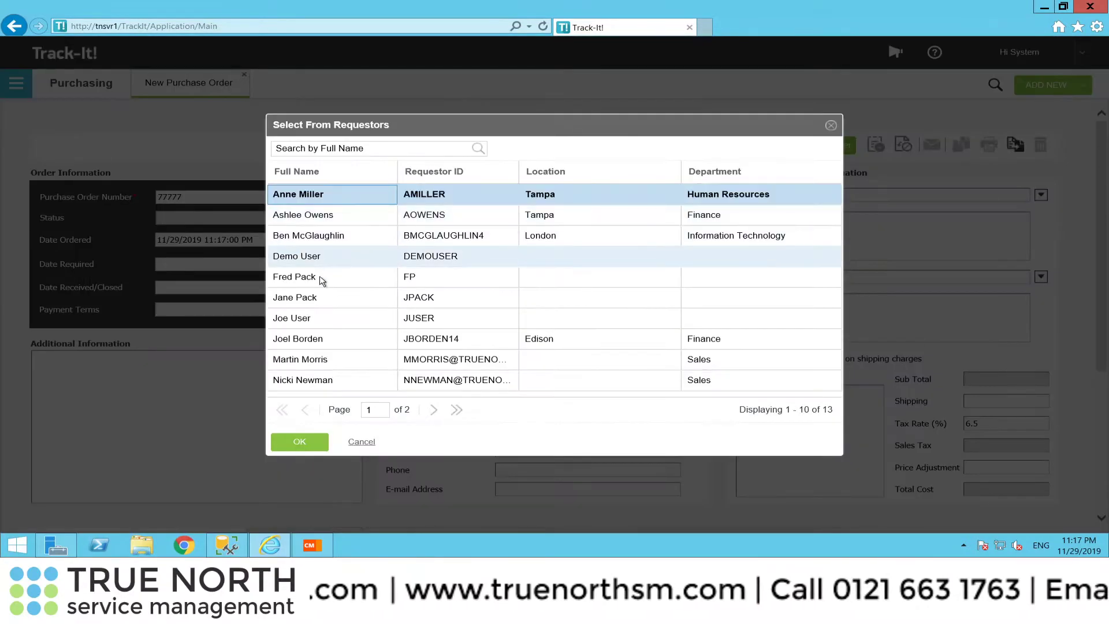
left_click(303, 319)
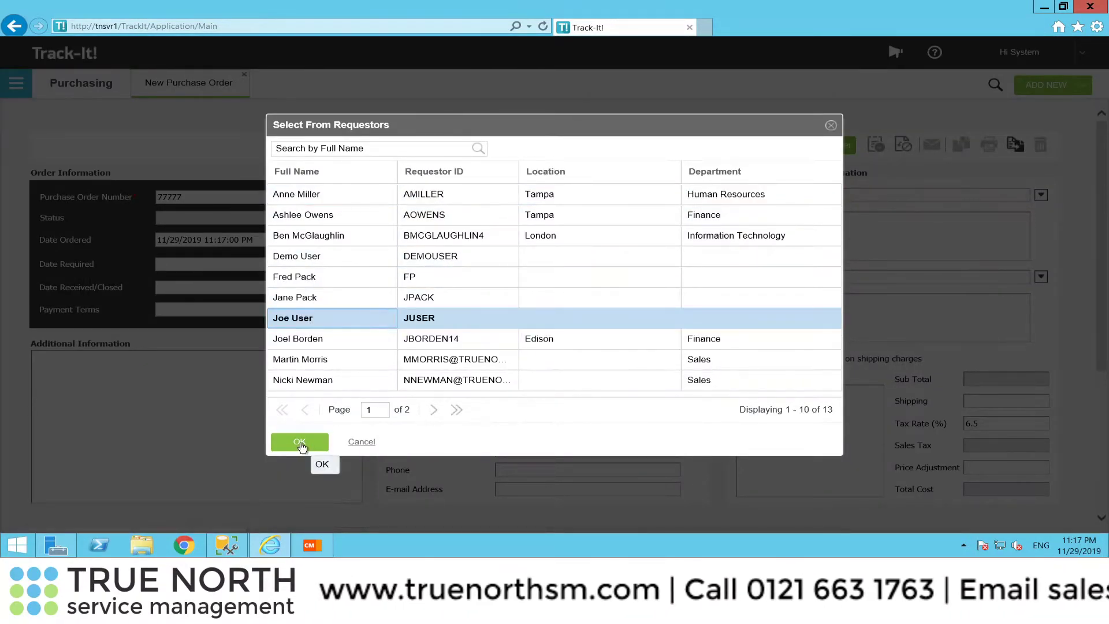
left_click(301, 444)
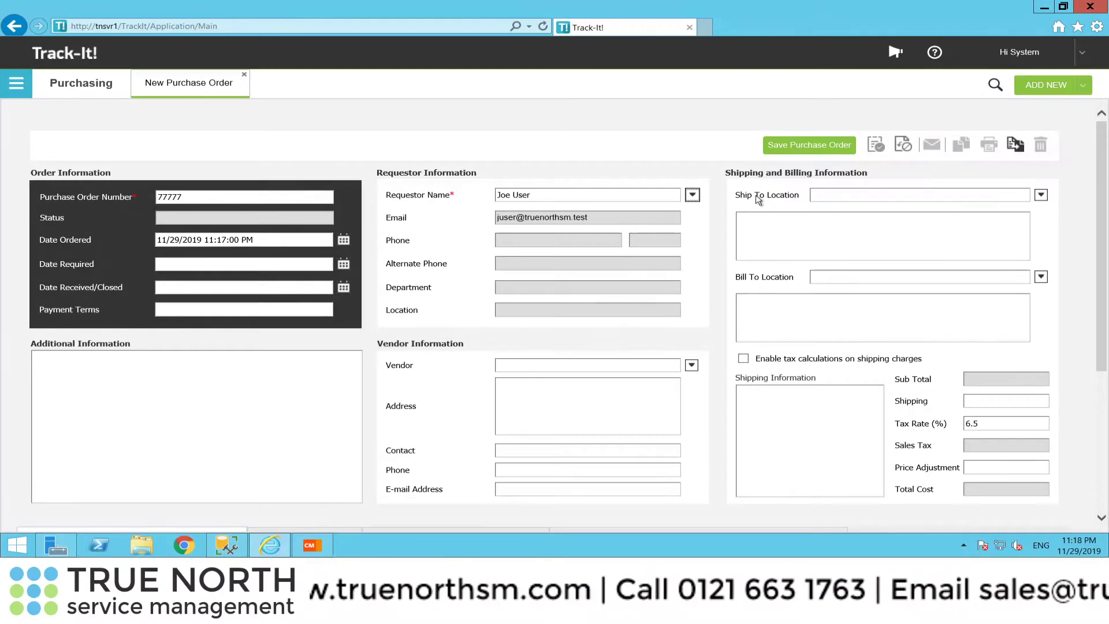
left_click(804, 148)
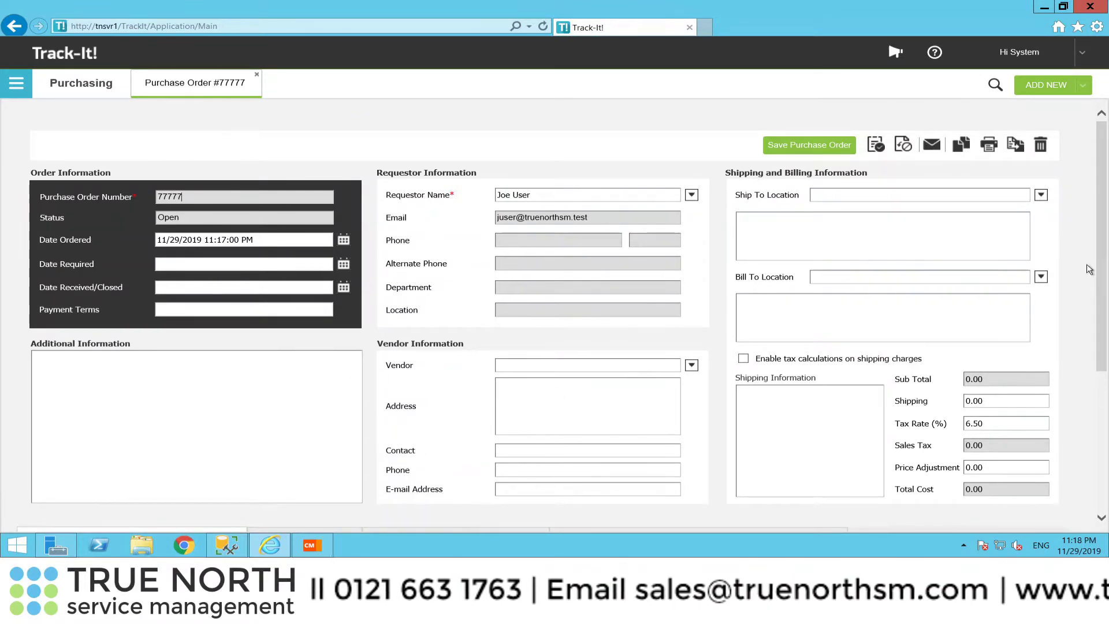
Search the master items for "insp" and add the Dell Inspiron 12345 laptop as a purchase item.
scroll(1089, 333, "down", 1)
scroll(1089, 332, "down", 3)
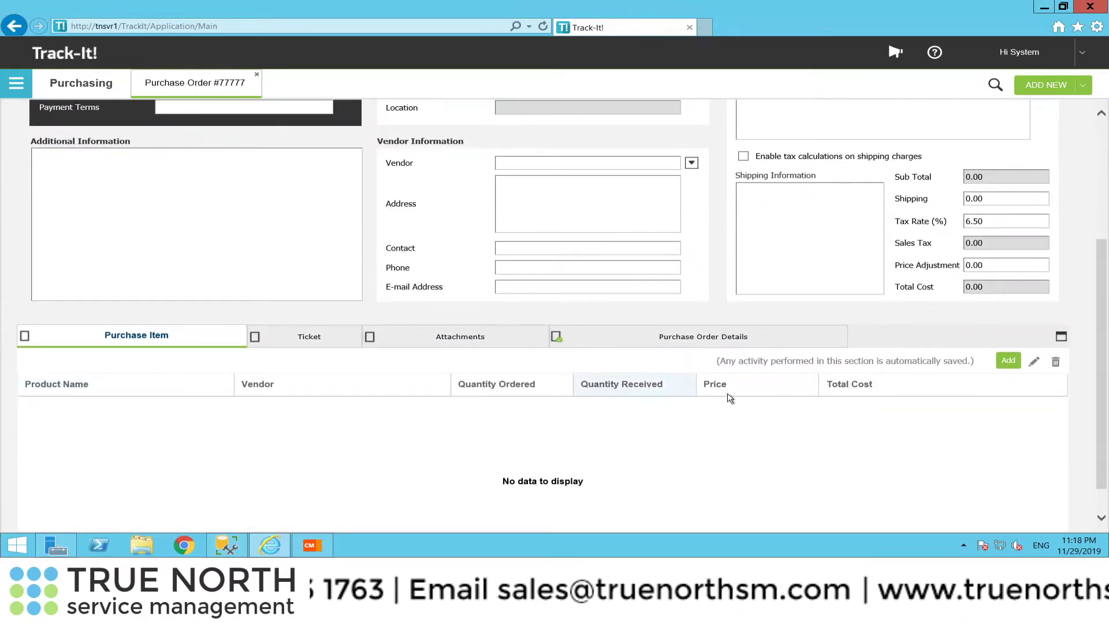
left_click(1013, 362)
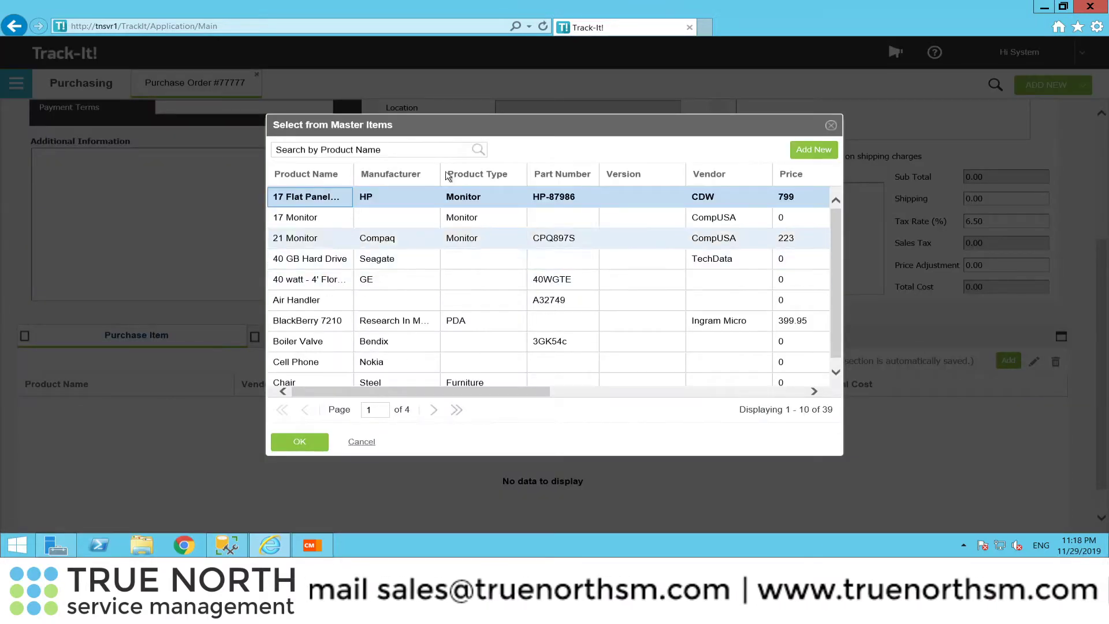
left_click(406, 152)
type("ins")
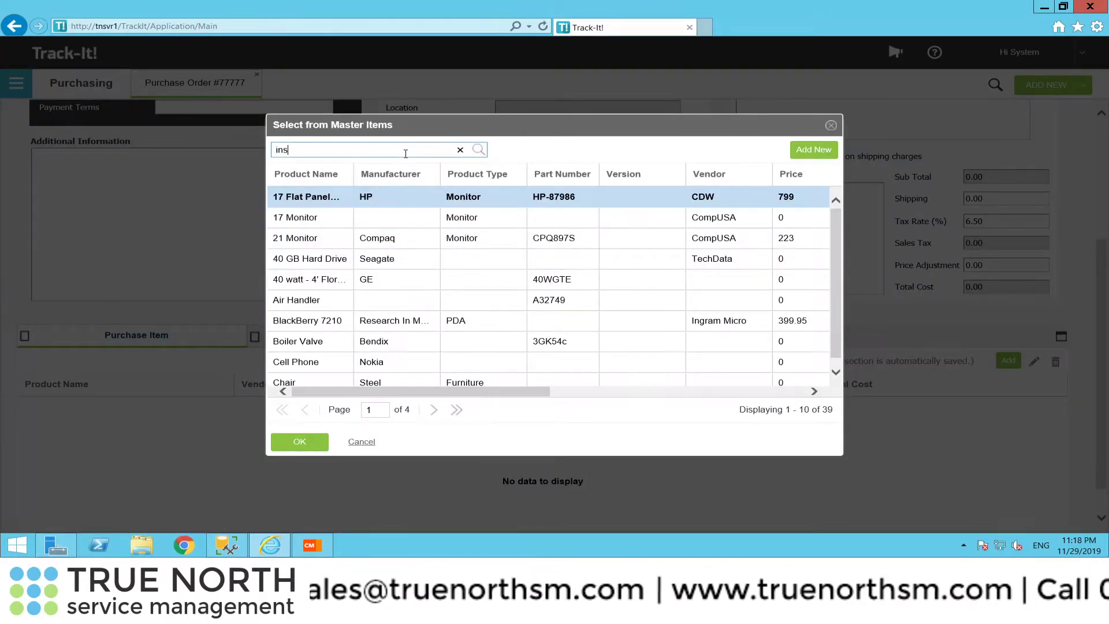
type("p")
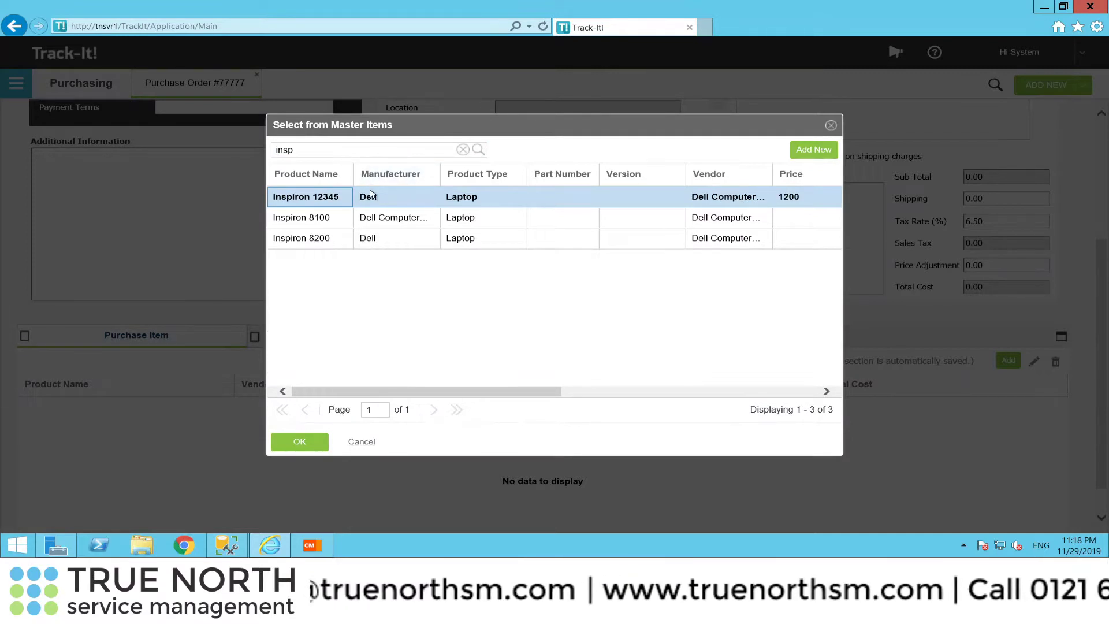
left_click(371, 195)
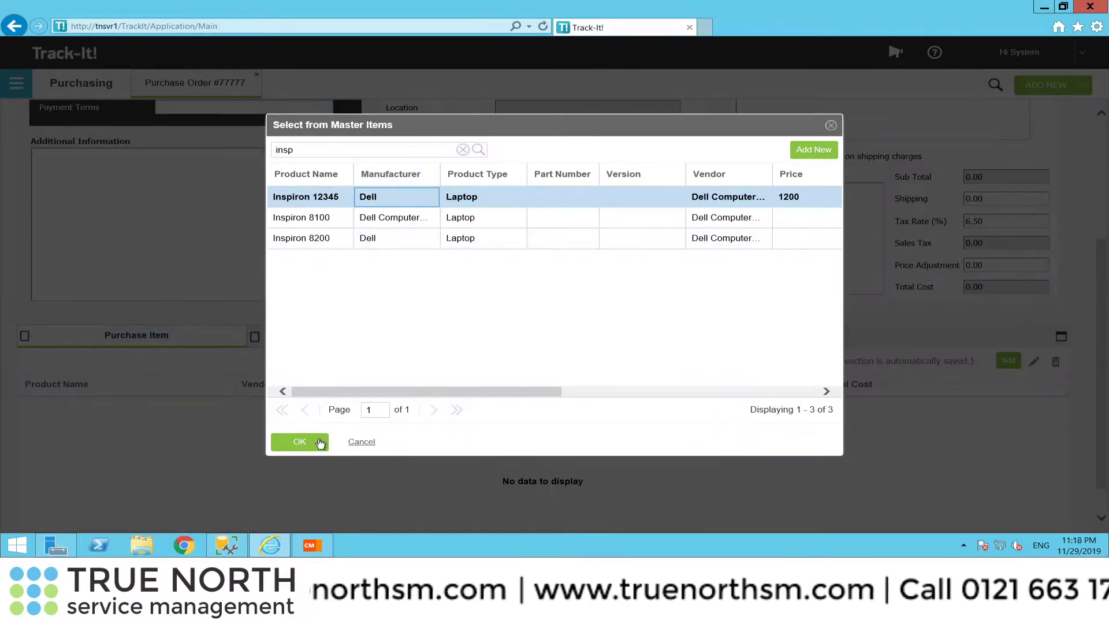
left_click(319, 443)
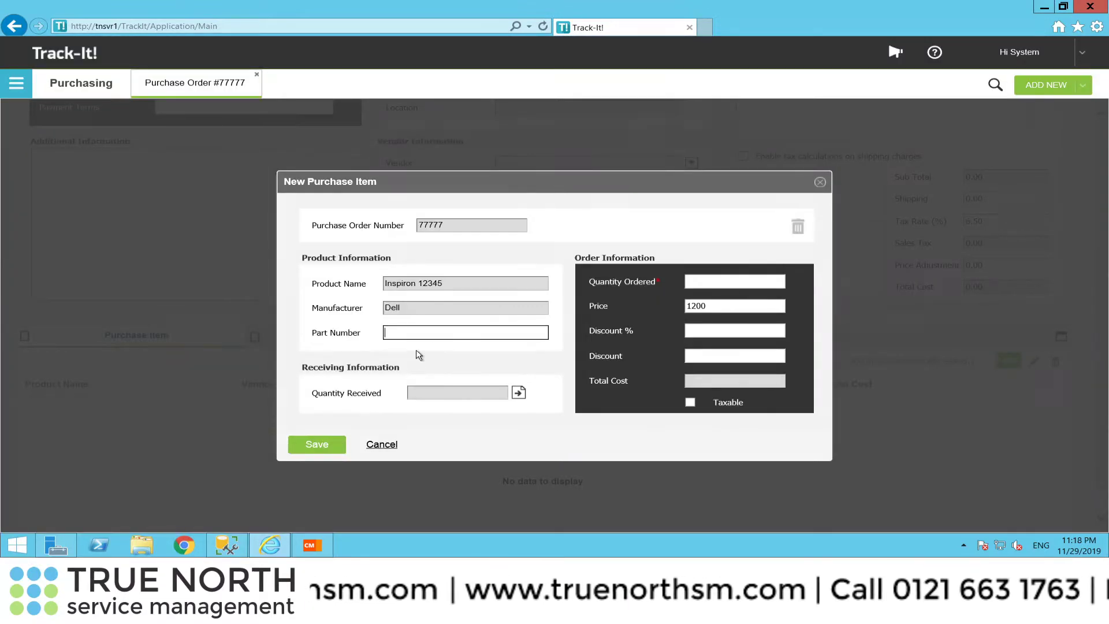
Give the purchase item part number 8676758 and an ordered quantity of 1, mark it taxable, and save it.
type("8676758")
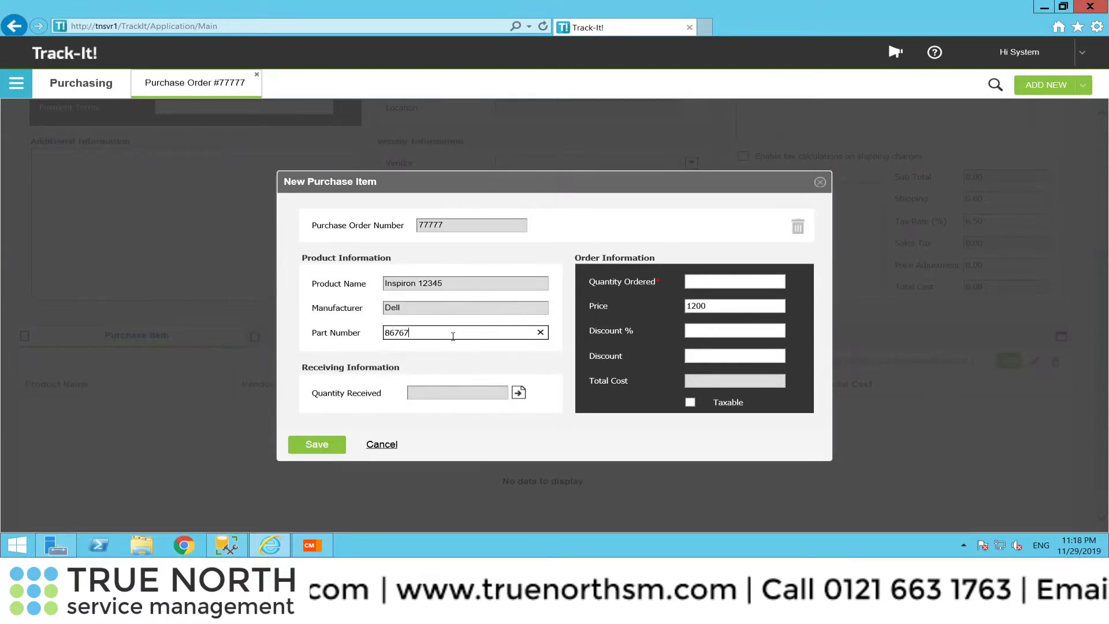
left_click(720, 282)
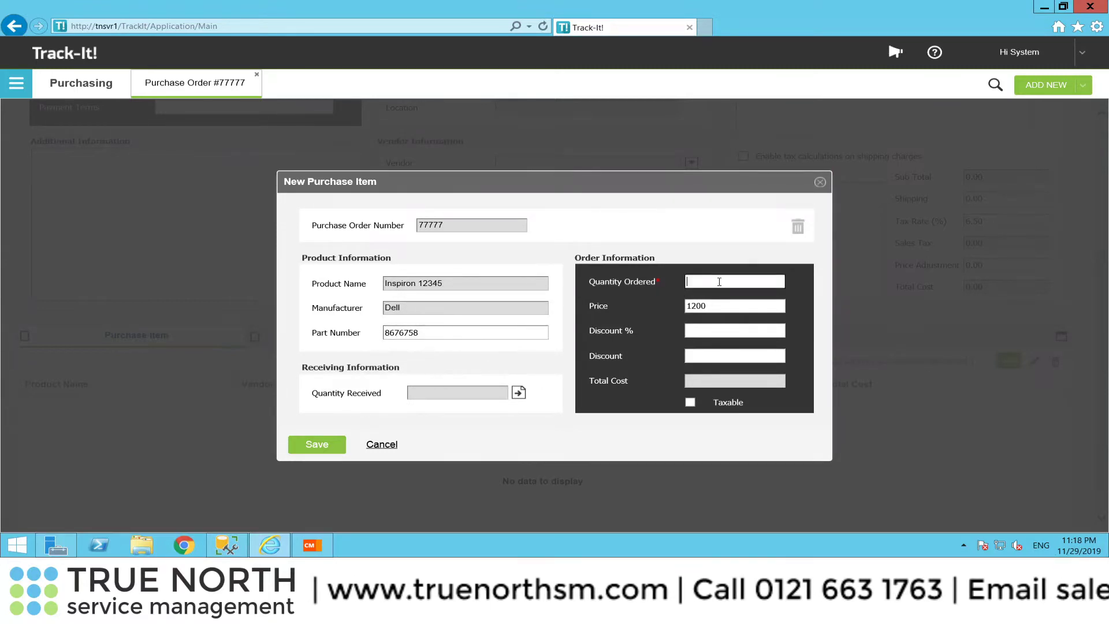
type("1")
key("Tab")
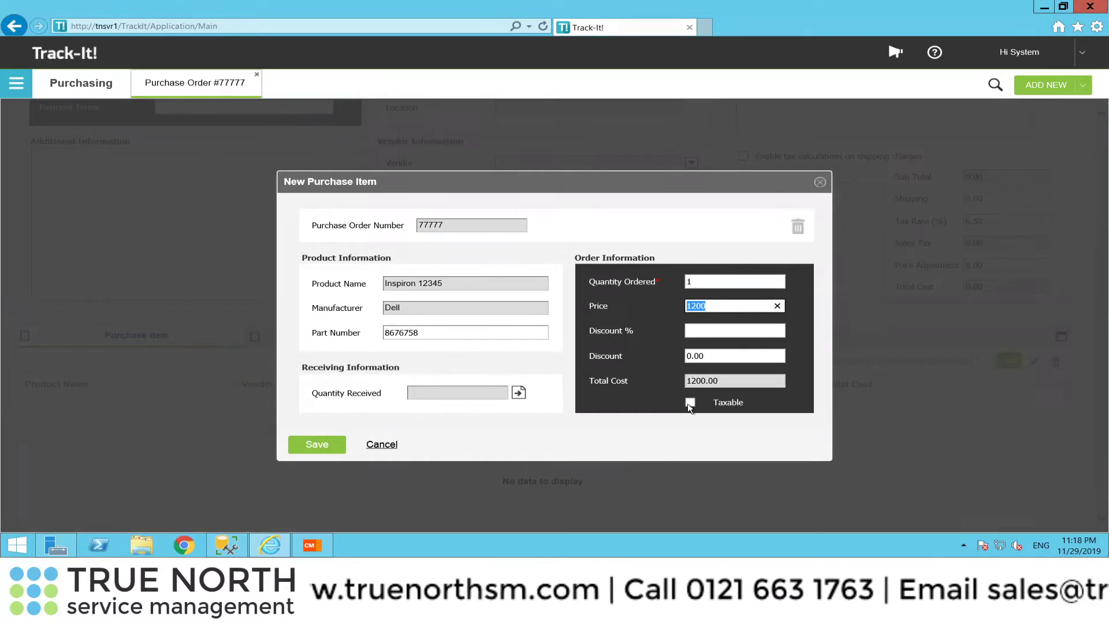
left_click(690, 402)
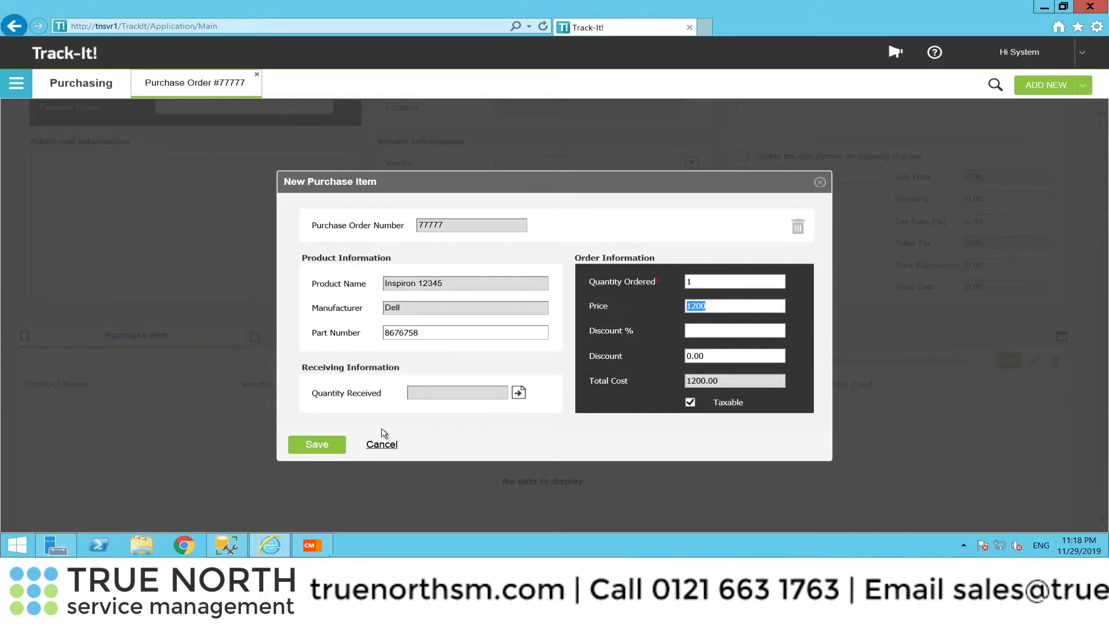
left_click(322, 447)
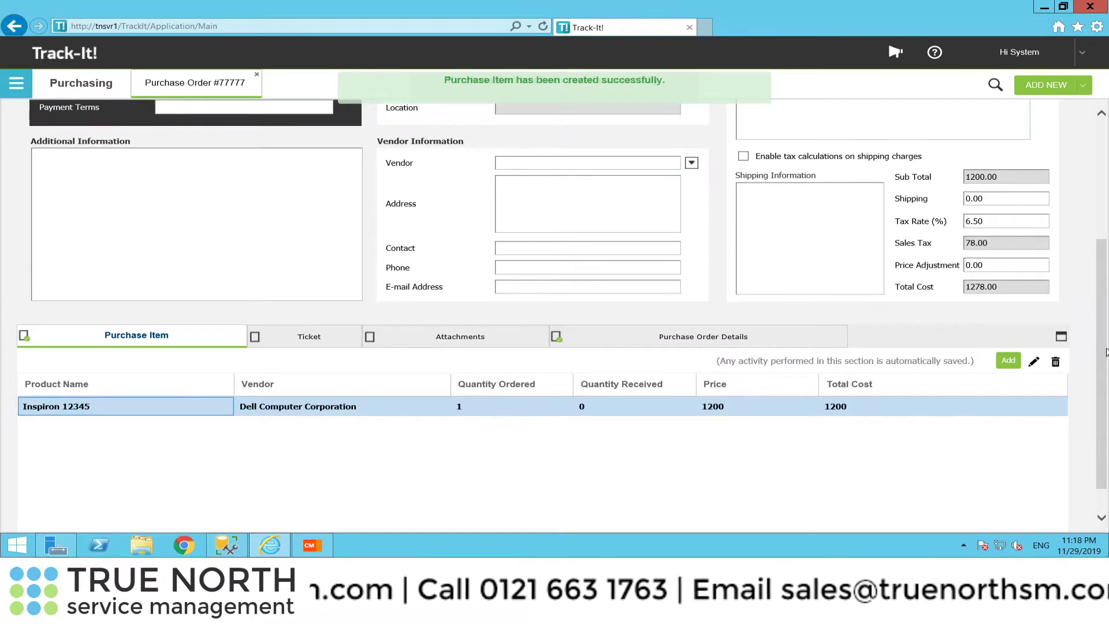
Save the purchase order and review its purchase item and cost details.
scroll(983, 289, "up", 4)
left_click(806, 145)
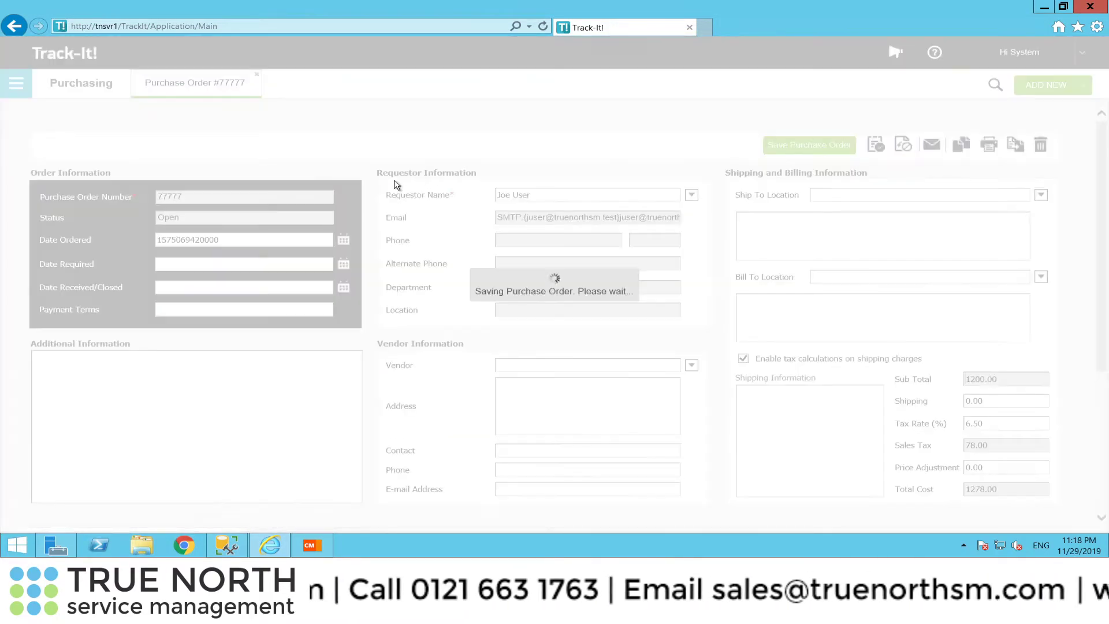
scroll(896, 150, "down", 2)
left_click_drag(1101, 207, 1099, 302)
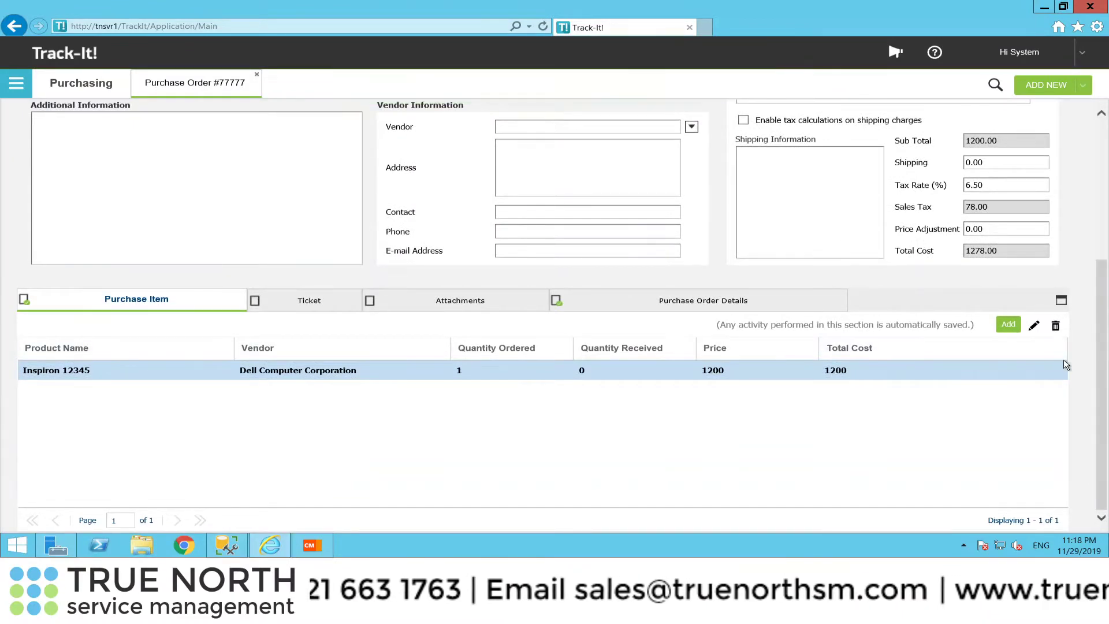
left_click_drag(1103, 368, 1106, 186)
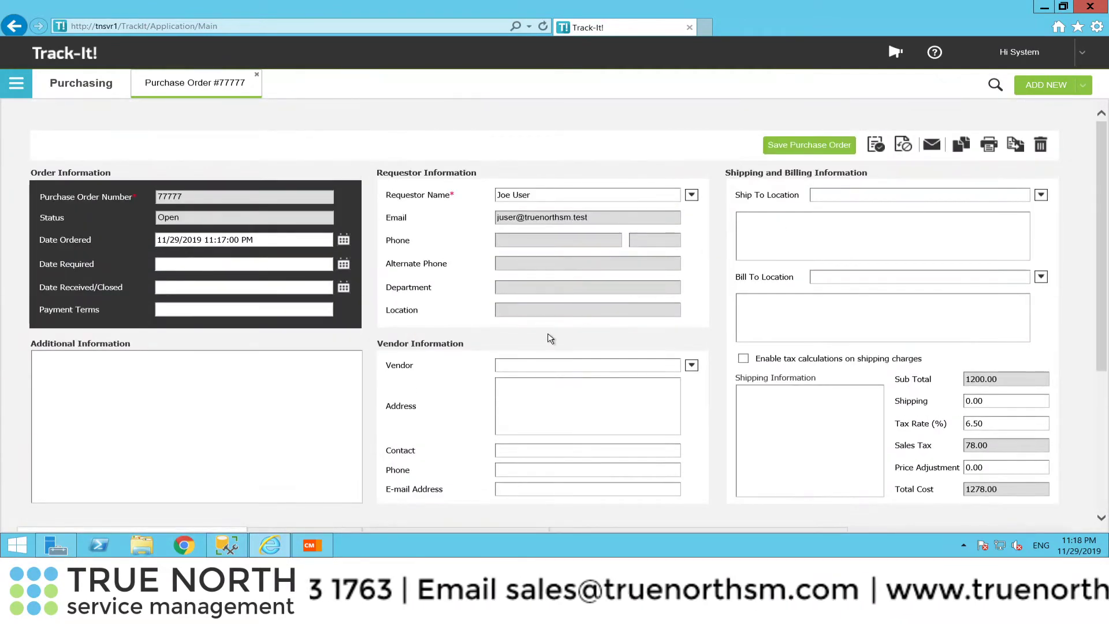
Receive 1 unit of the Inspiron 12345 item with Create Asset enabled.
left_click(876, 147)
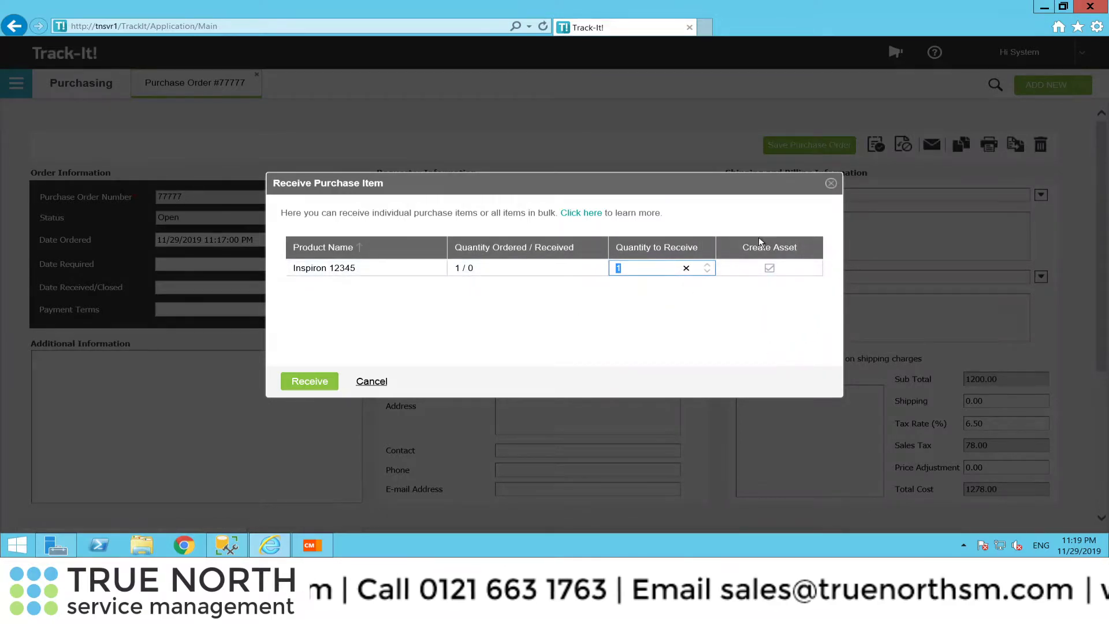
left_click(764, 270)
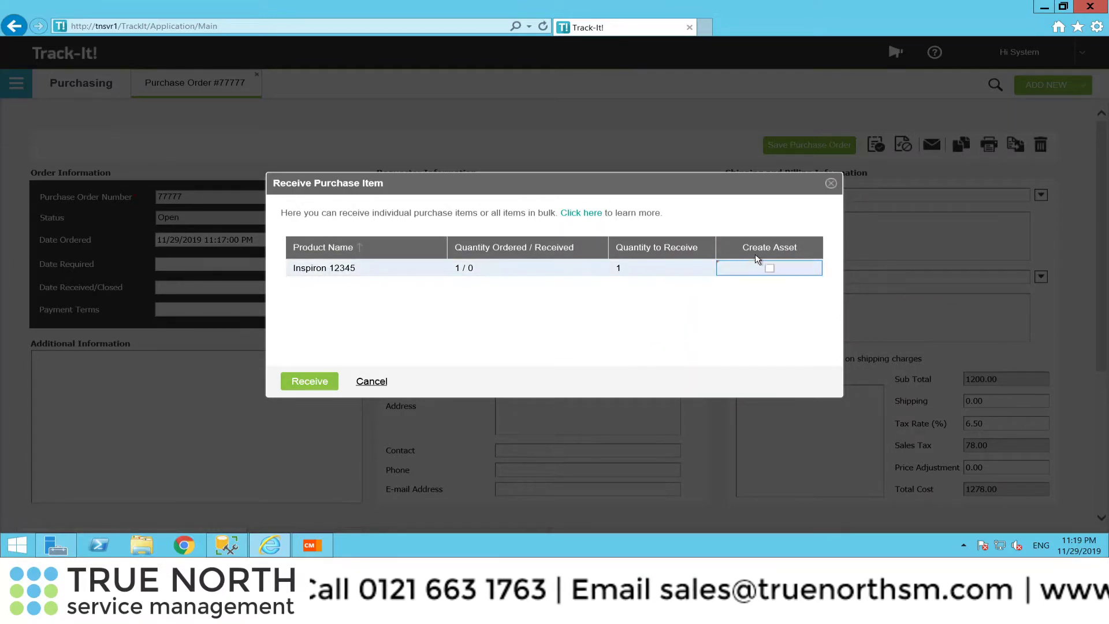
left_click(769, 269)
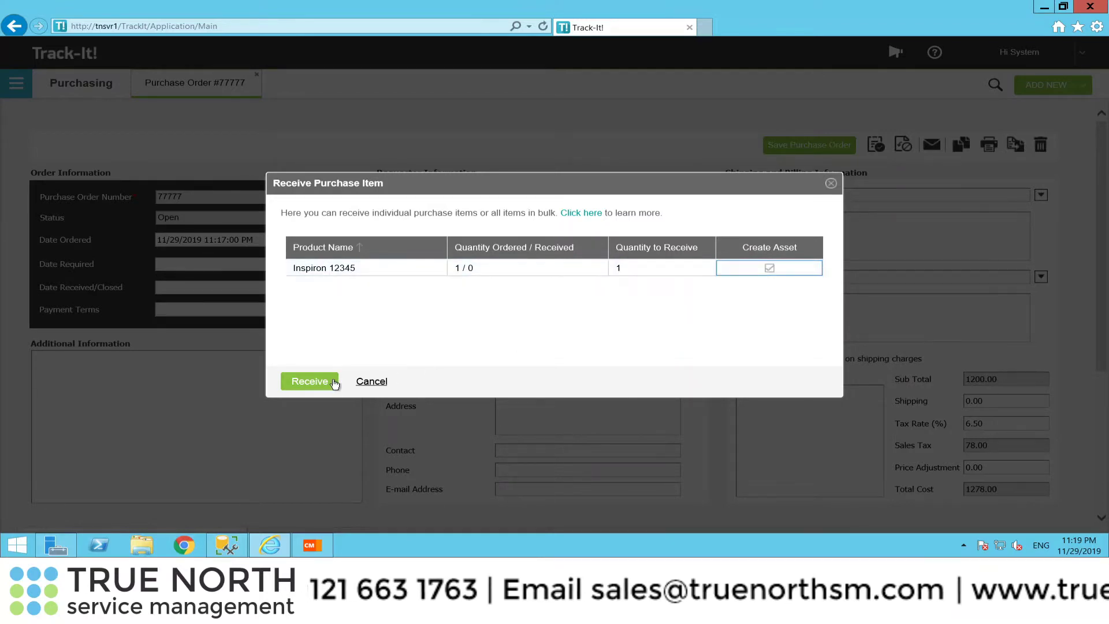
left_click(317, 382)
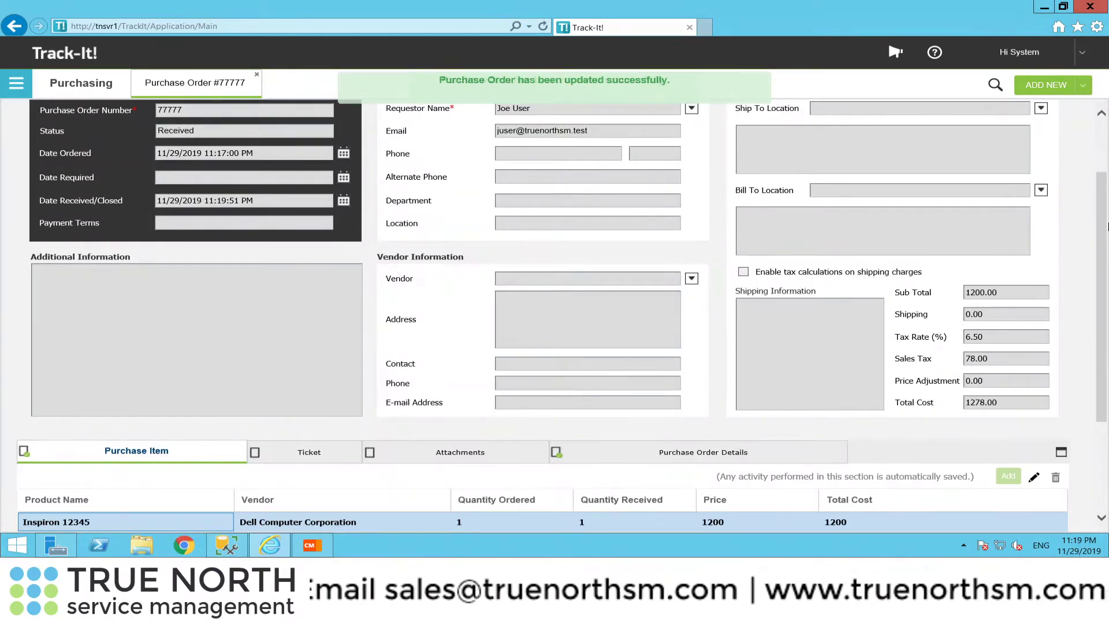
left_click_drag(1104, 242, 1101, 188)
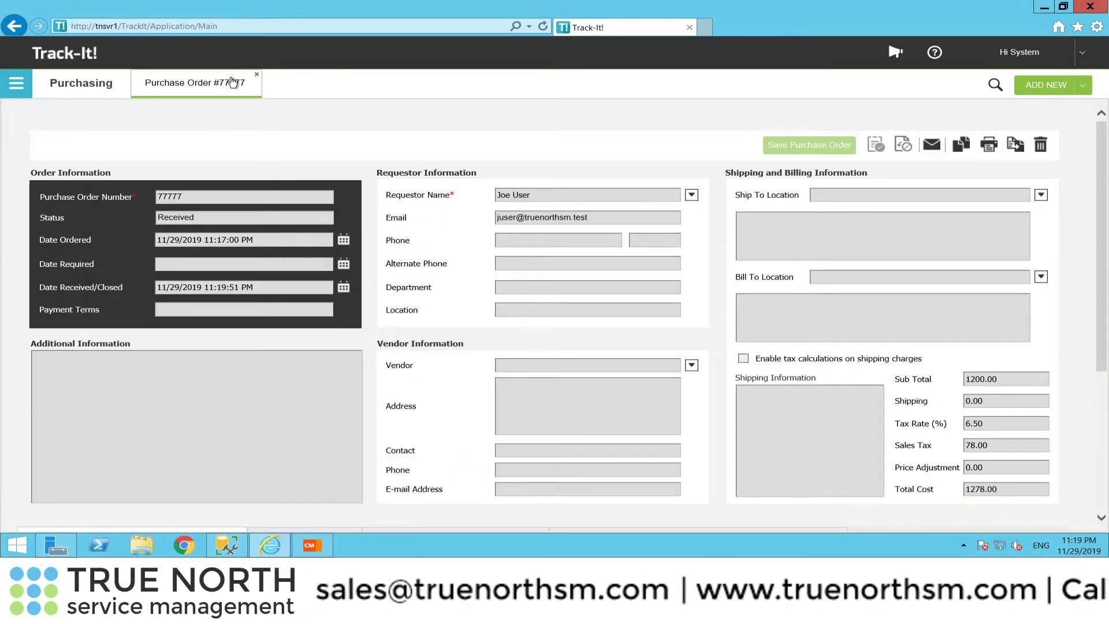
Go to the Asset Management module and expand the Workstation group of active assets.
left_click(16, 84)
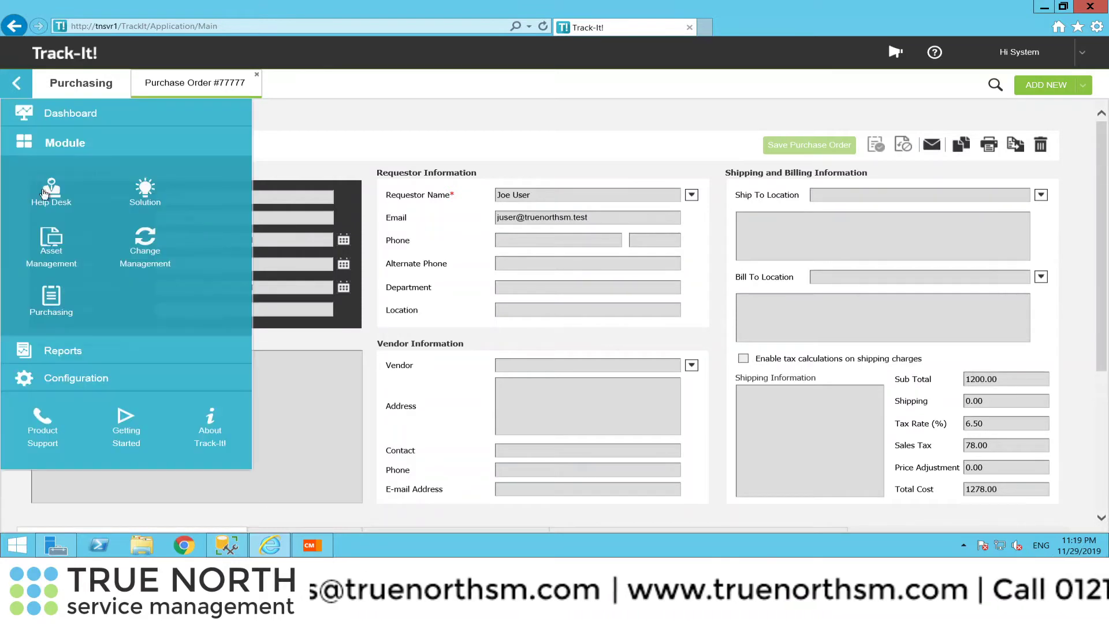
left_click(42, 250)
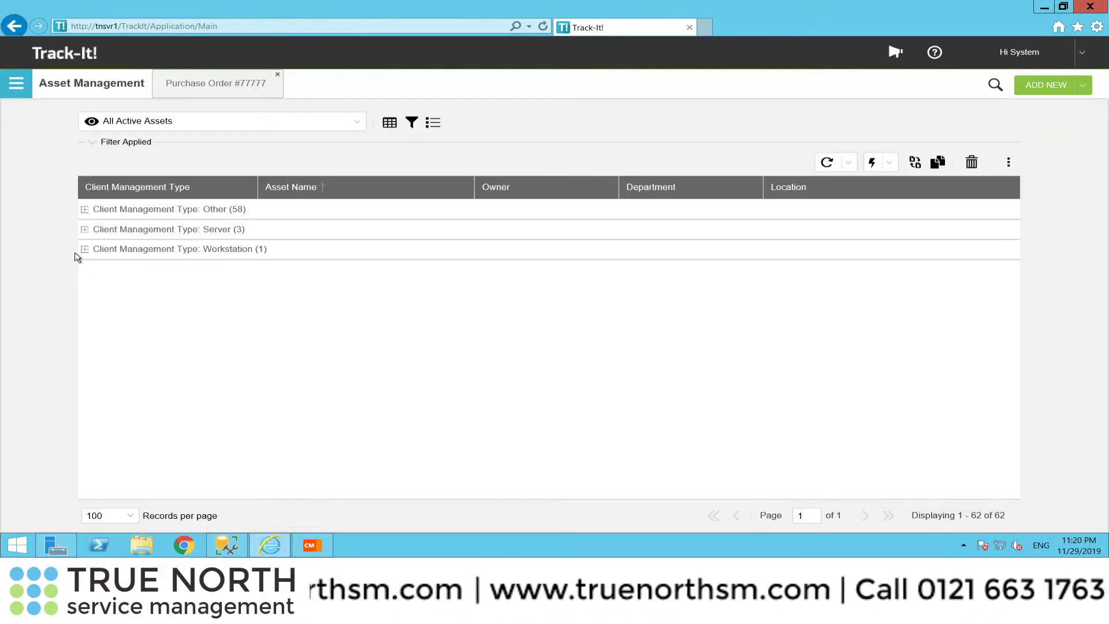
left_click(84, 250)
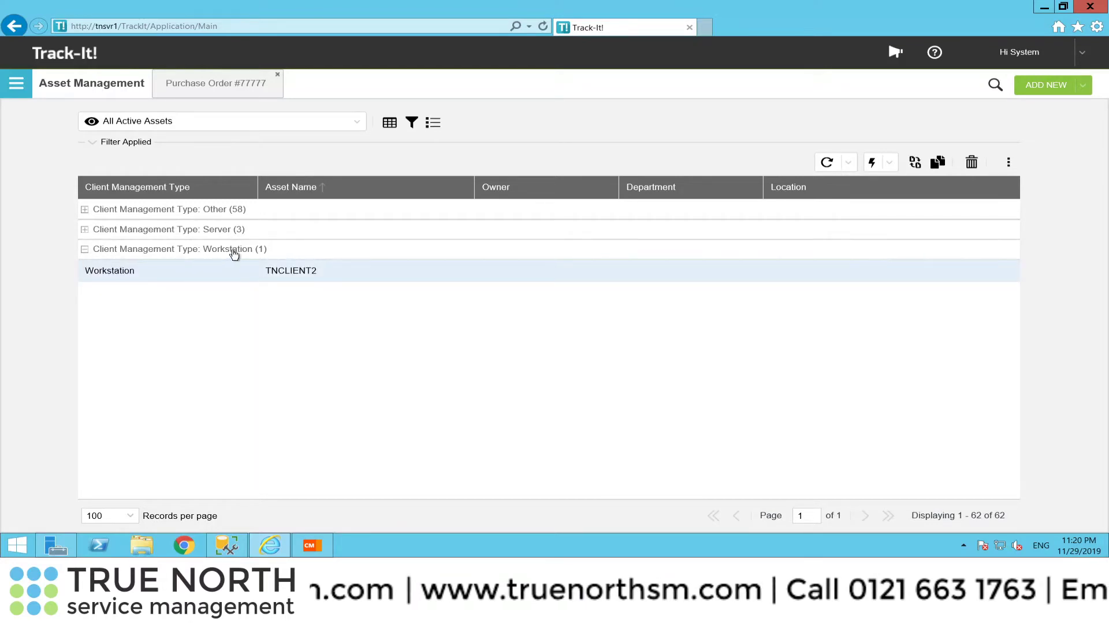
Search all record types for "inspiron".
left_click(995, 86)
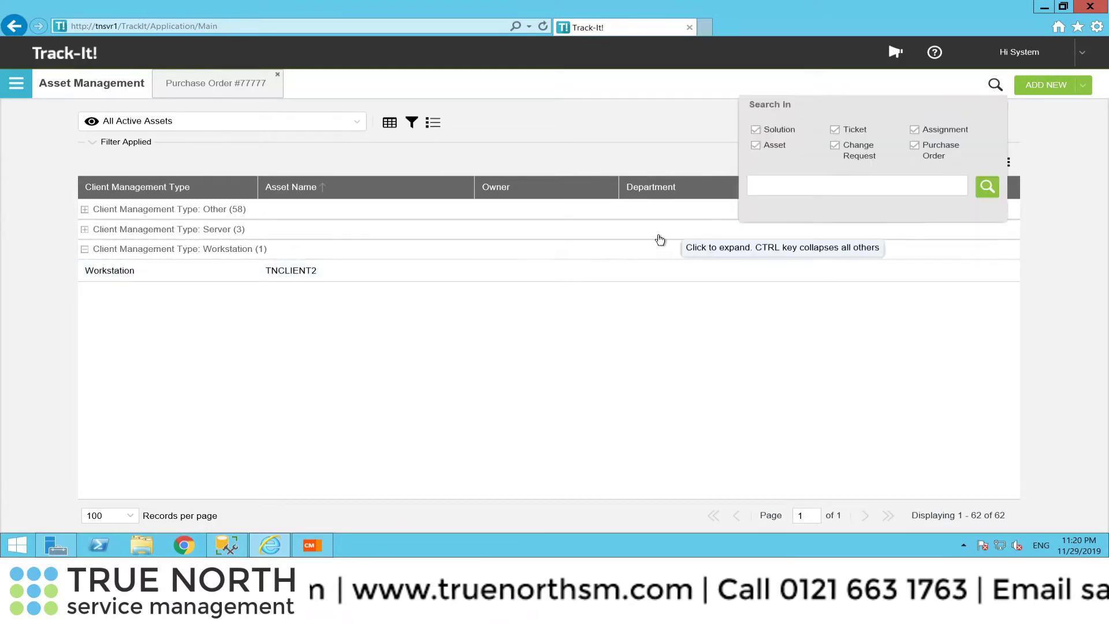
left_click(995, 86)
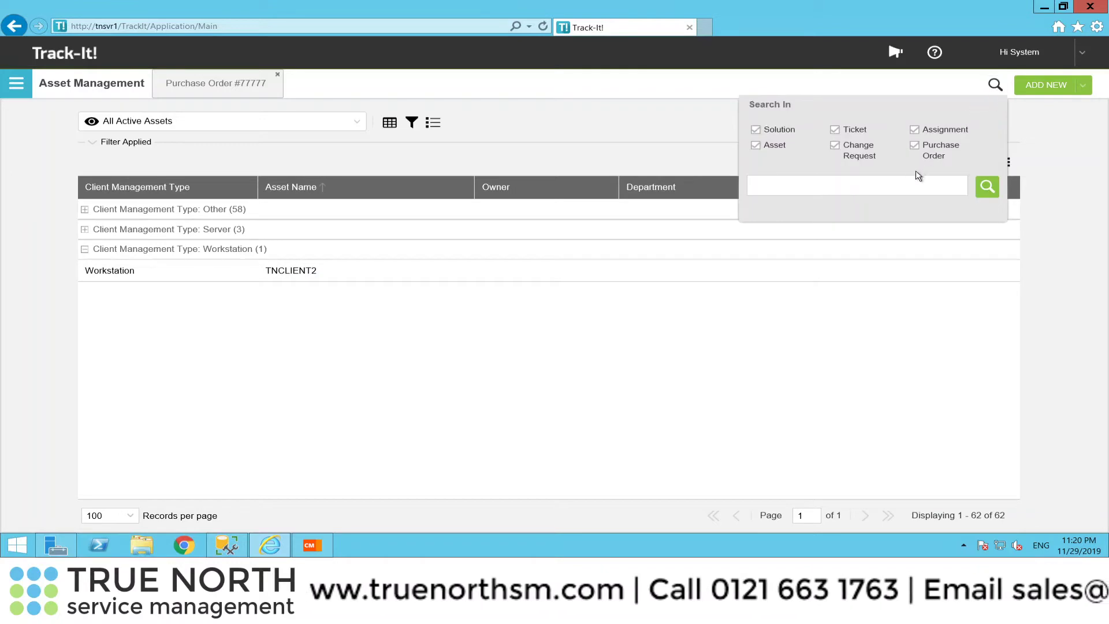
left_click(911, 181)
type("inspiron")
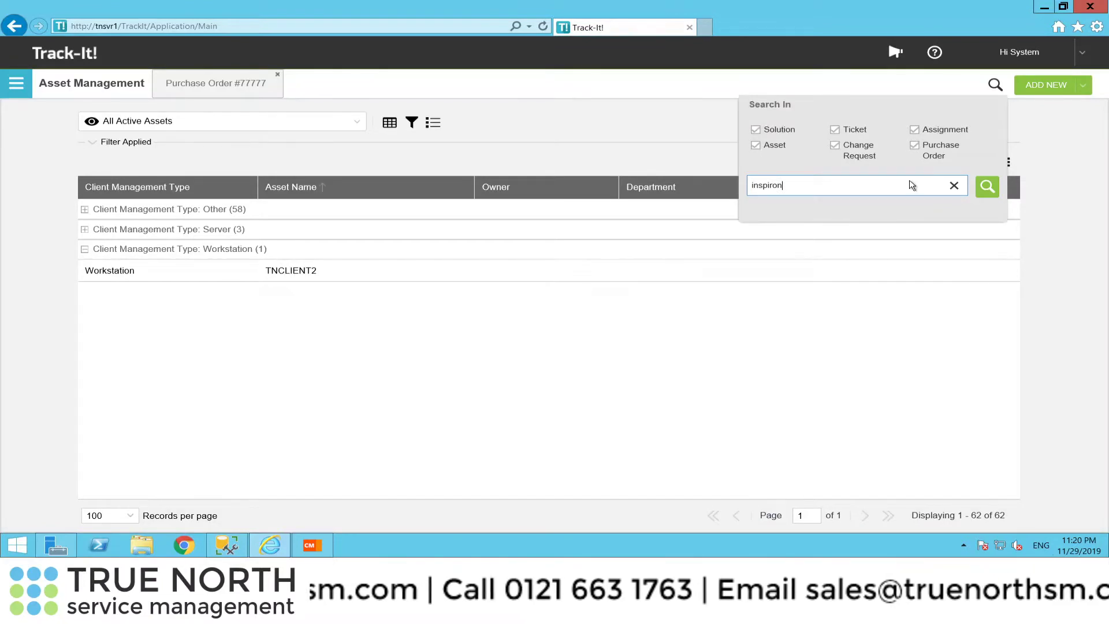
left_click(989, 189)
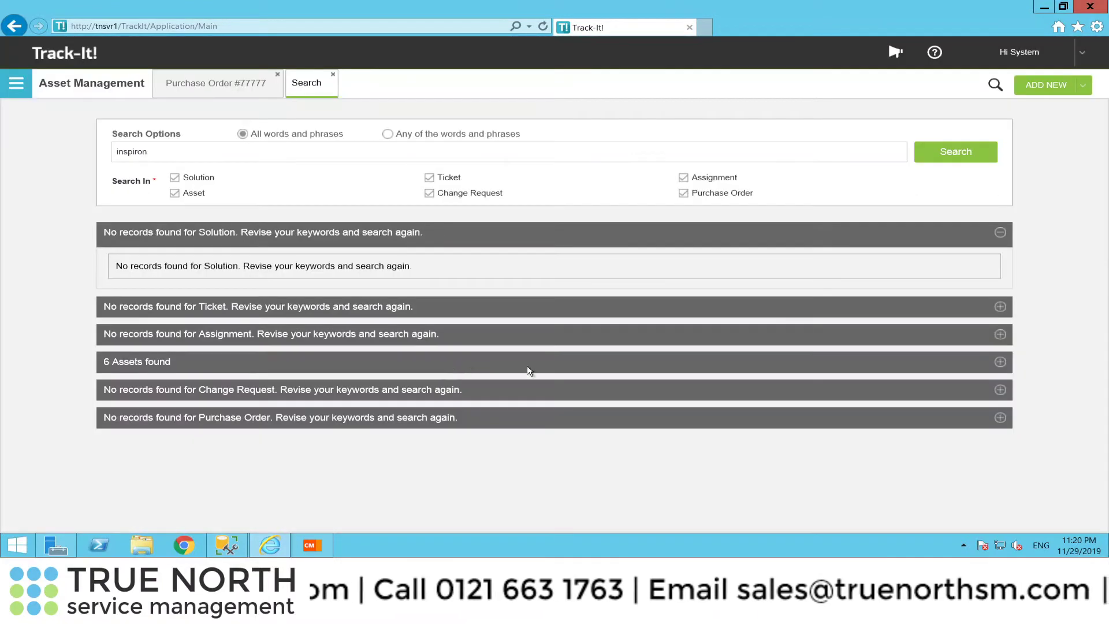
Open the asset Inspiron 12345_1029_1 from the asset search results and check its purchase order number.
left_click(1007, 363)
scroll(789, 393, "down", 2)
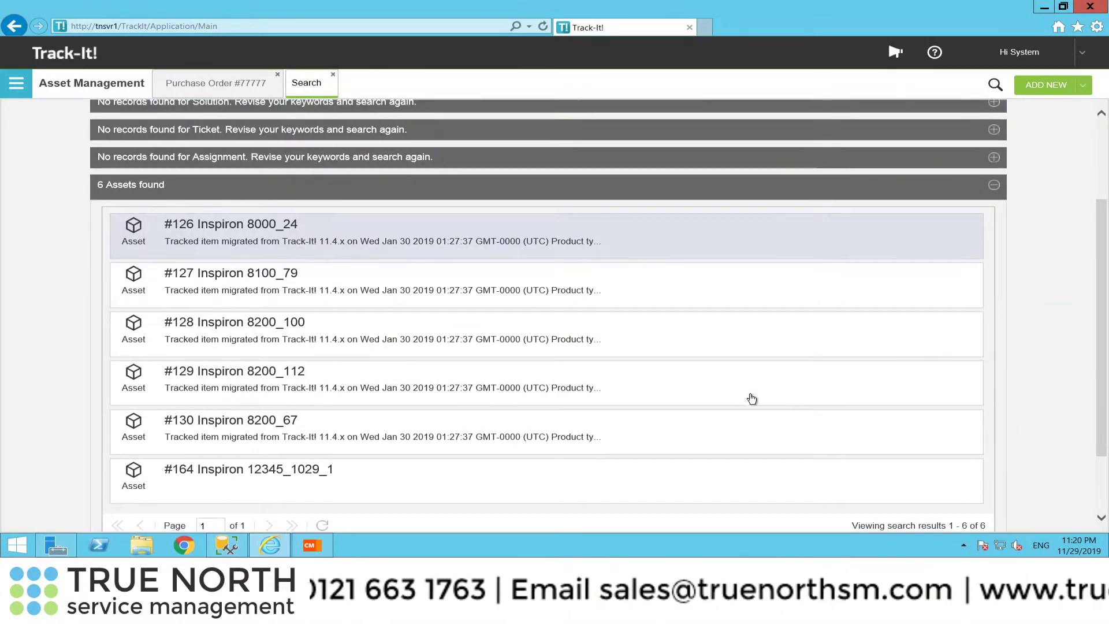
scroll(289, 450, "down", 1)
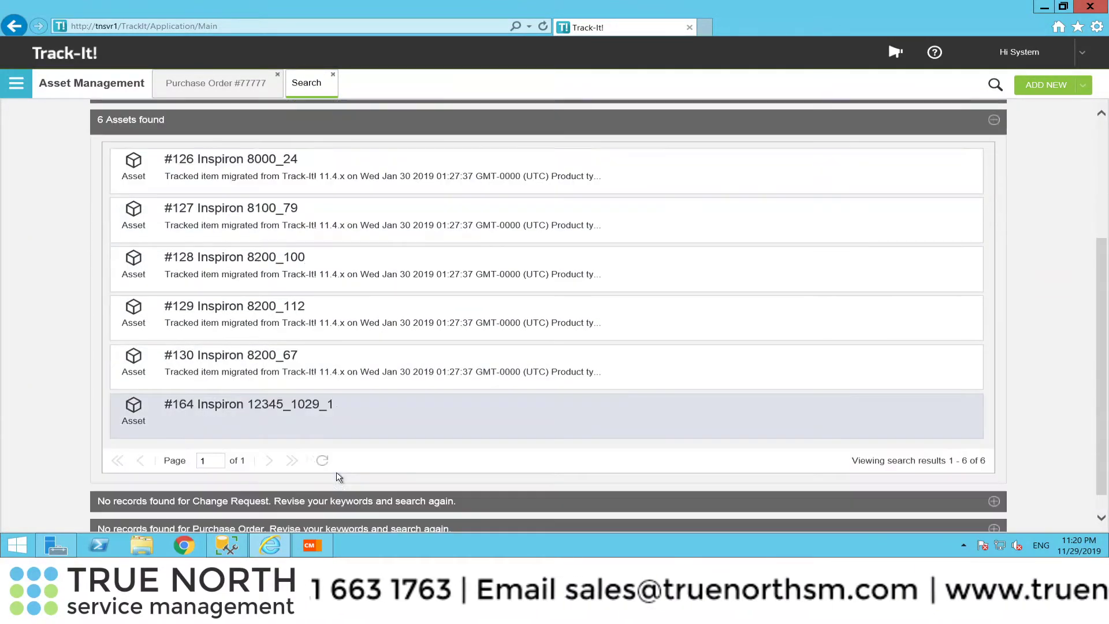
left_click(259, 420)
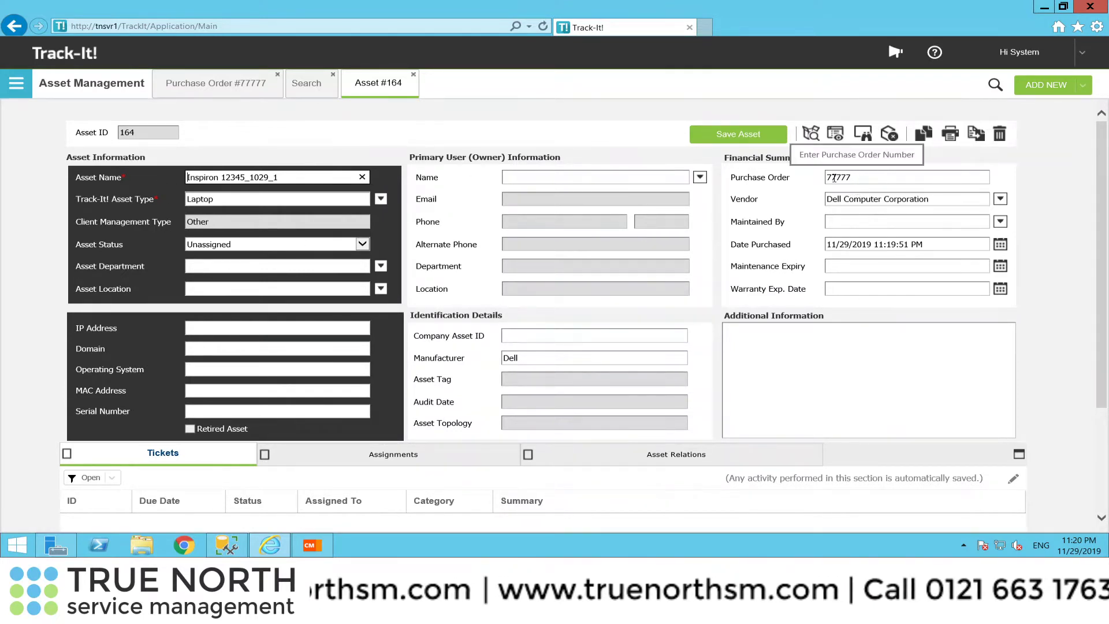
double_click(857, 179)
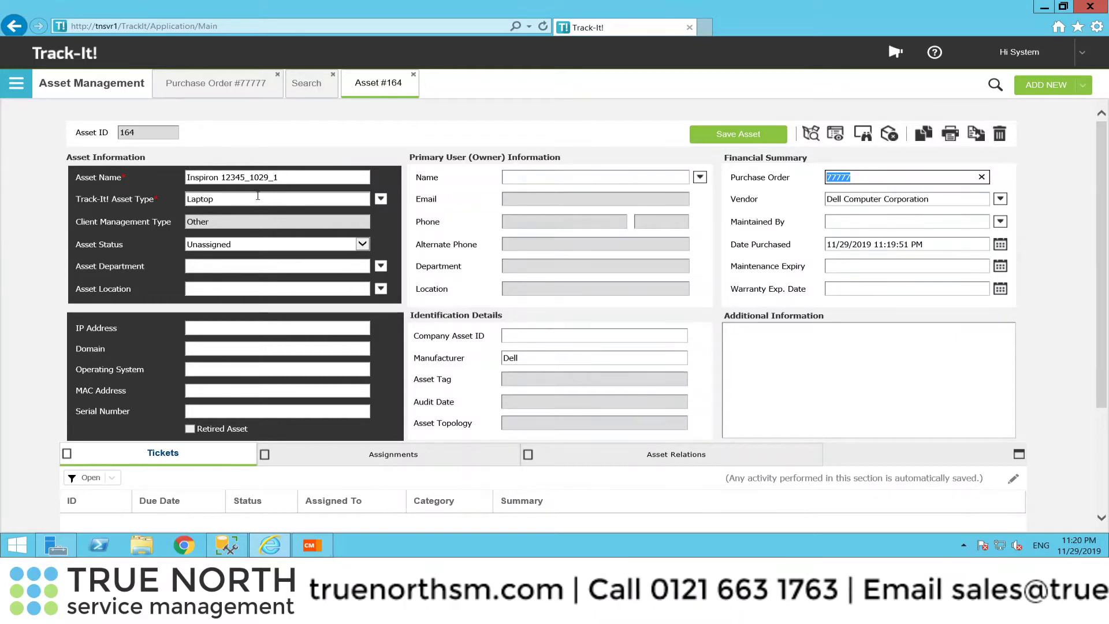
Rename the asset as TNCLIENT1 and save it.
left_click(292, 182)
left_click_drag(282, 178, 187, 178)
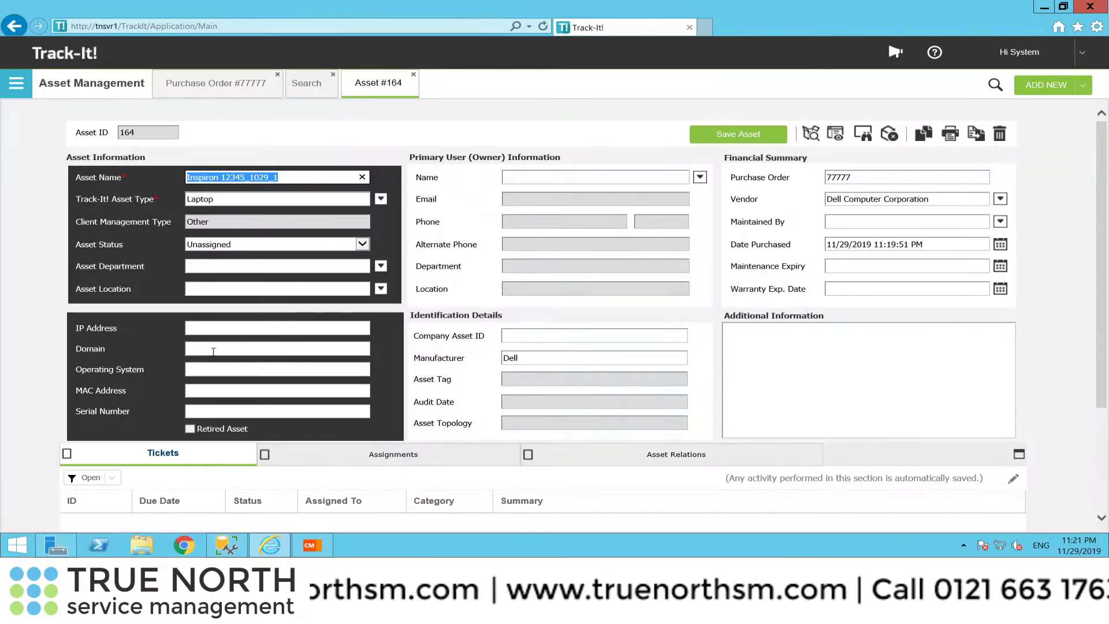
type("TNCLI")
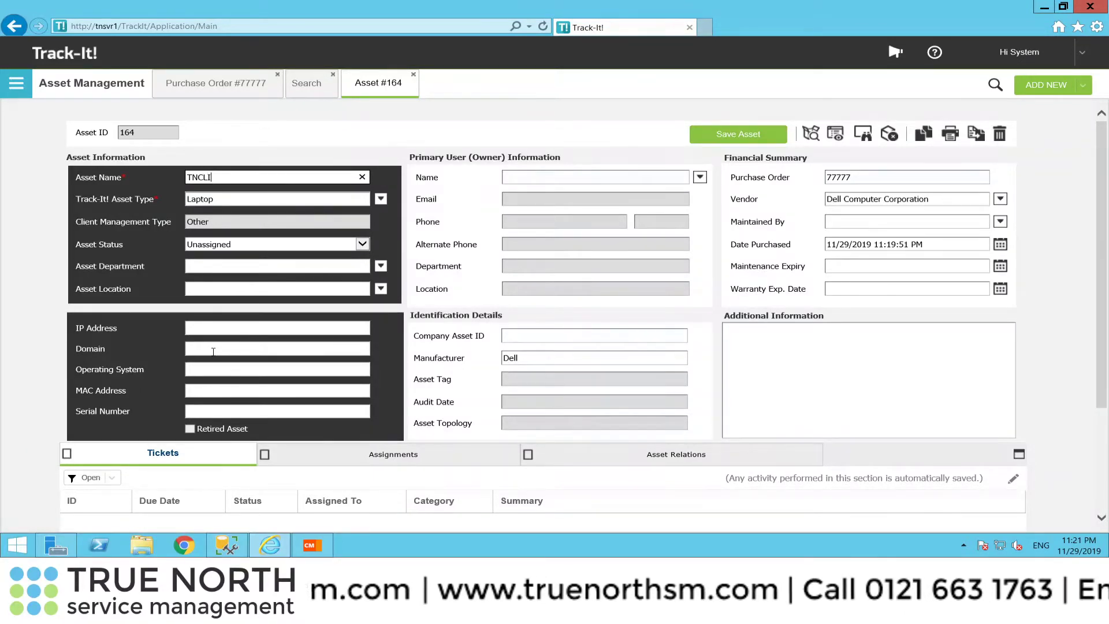
type("ENT1")
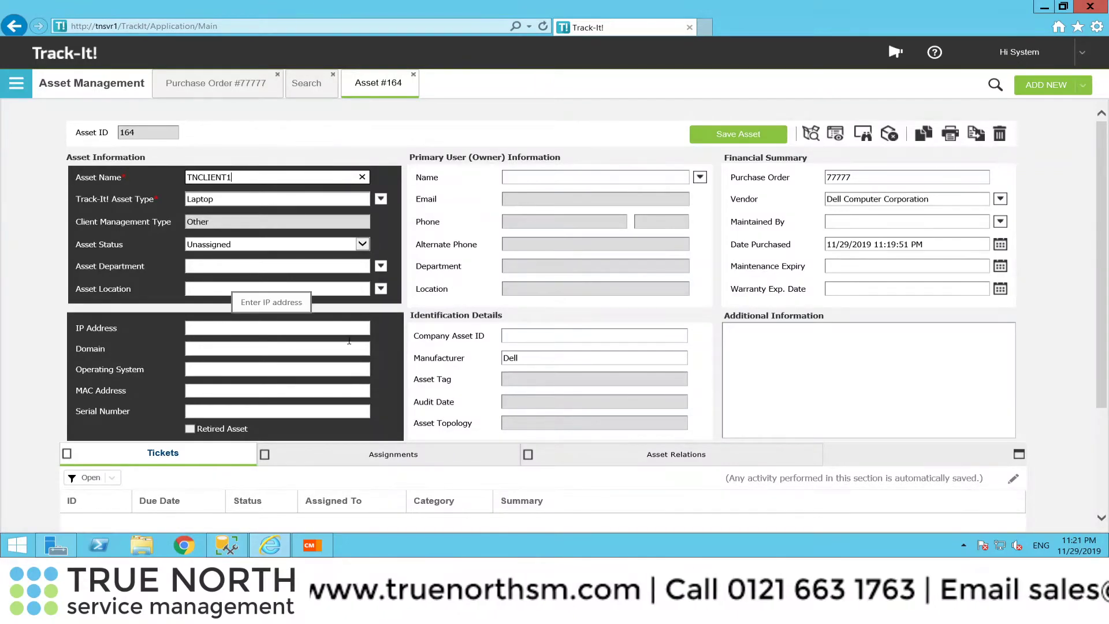
left_click(735, 139)
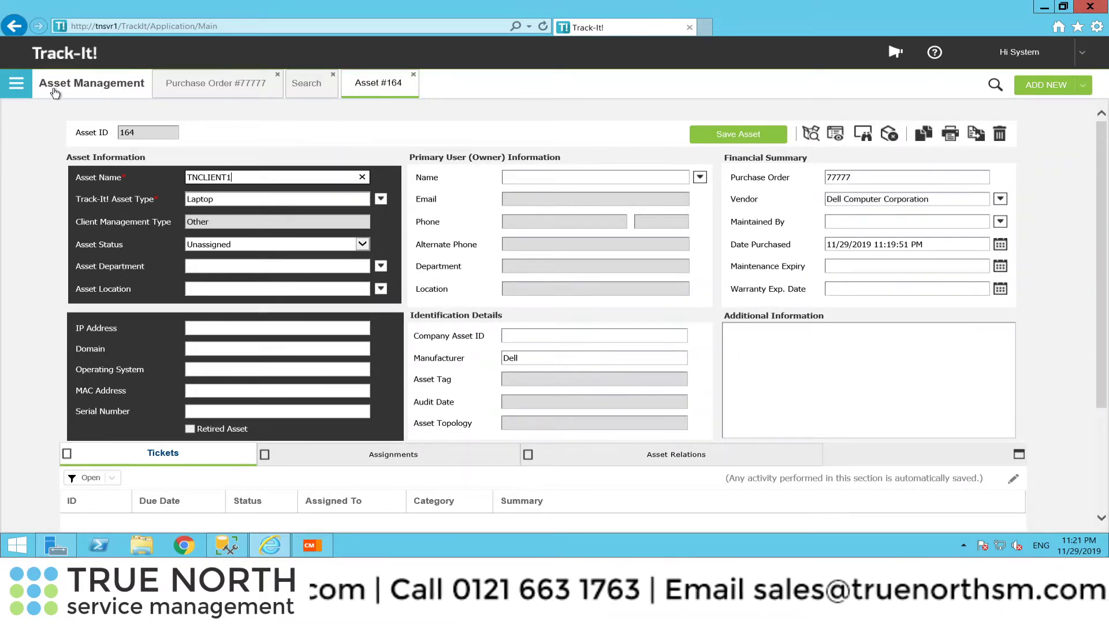
Start an immediate Network Discovery scan on scanner TNSVR1 from the Asset Management configuration.
left_click(21, 87)
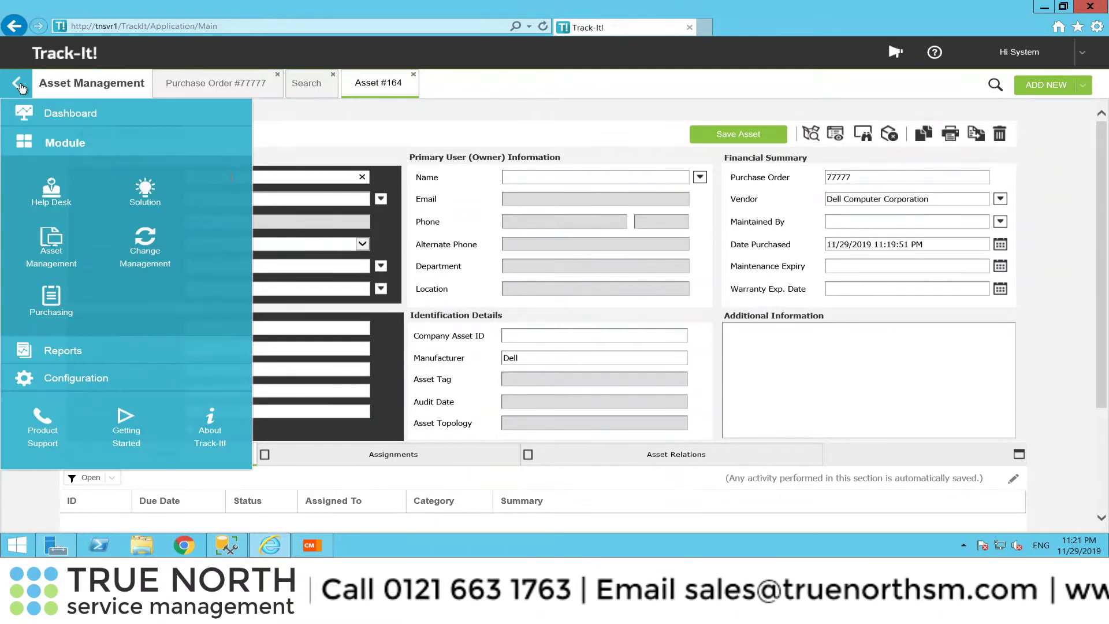
left_click(76, 378)
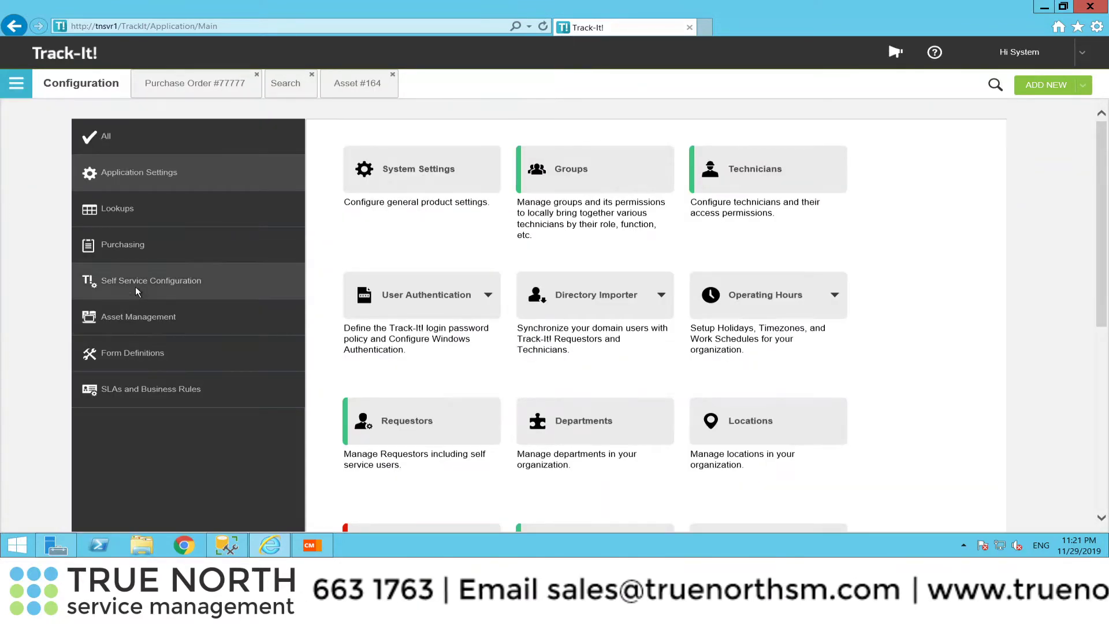
left_click(132, 319)
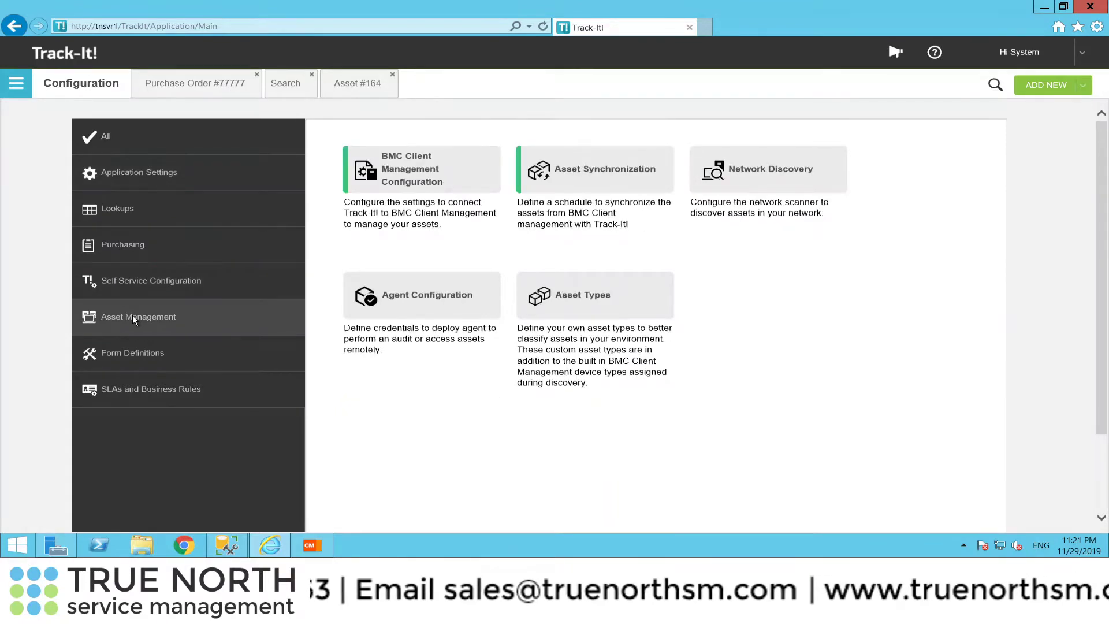
left_click(783, 188)
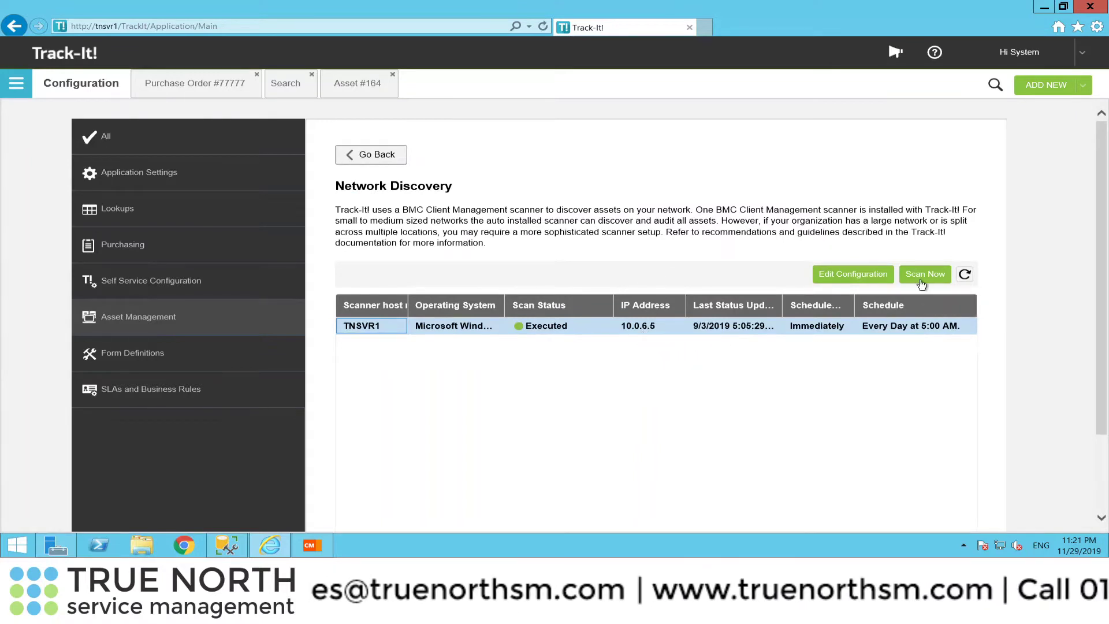
left_click(915, 277)
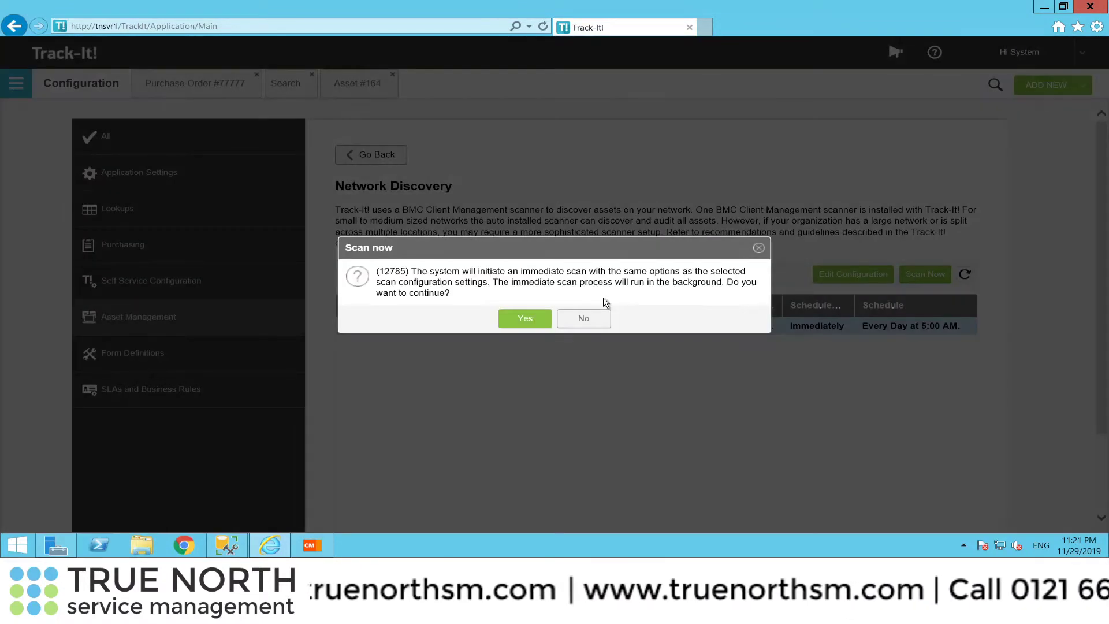
left_click(524, 319)
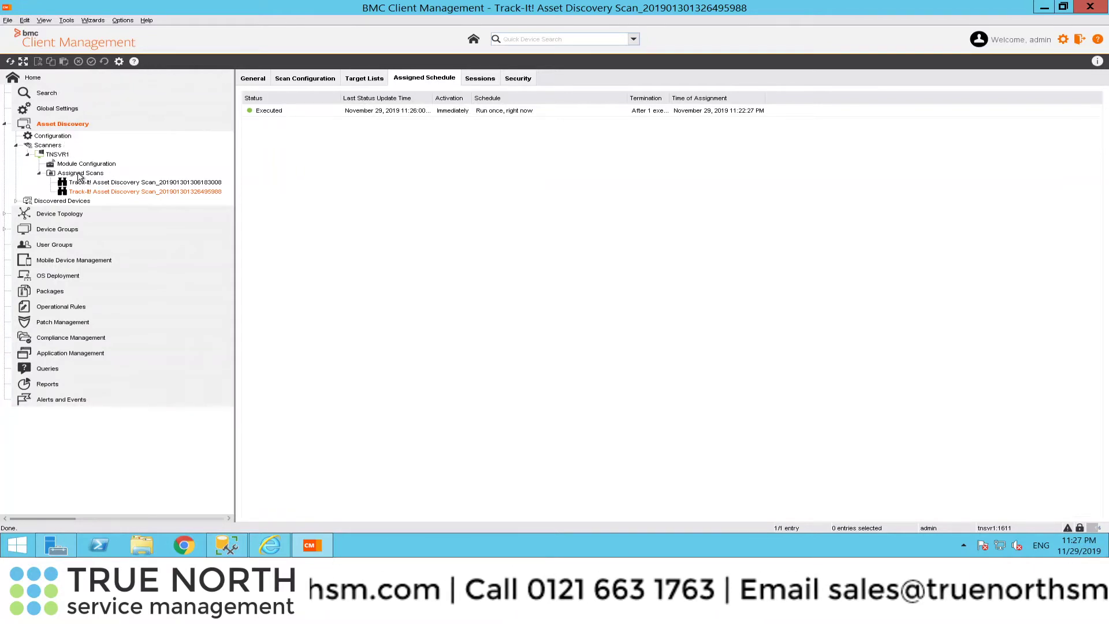
Compare the assigned schedules of both Track-It! asset discovery scans in BMC Client Management with Track-It!'s Network Discovery entry.
left_click(113, 181)
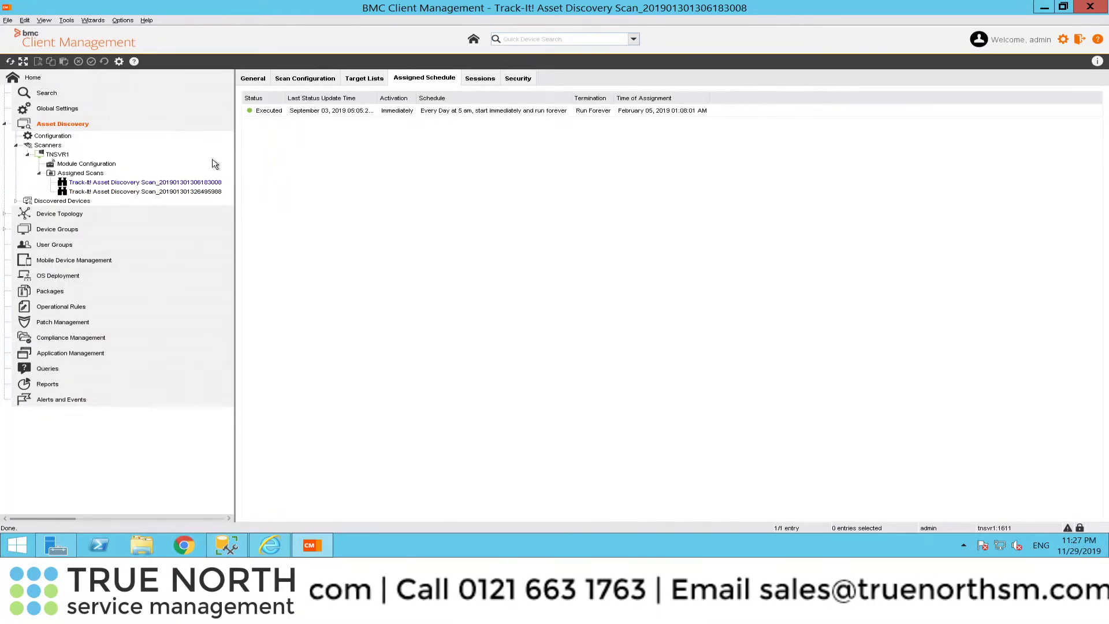
left_click(341, 112)
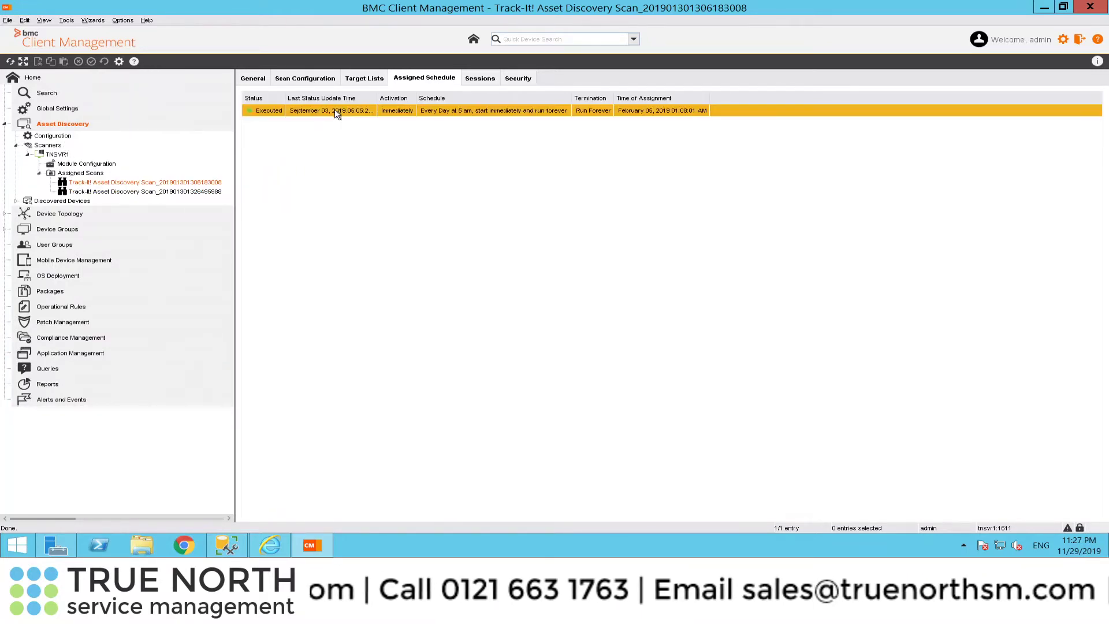
mouse_move(271, 547)
left_click(276, 510)
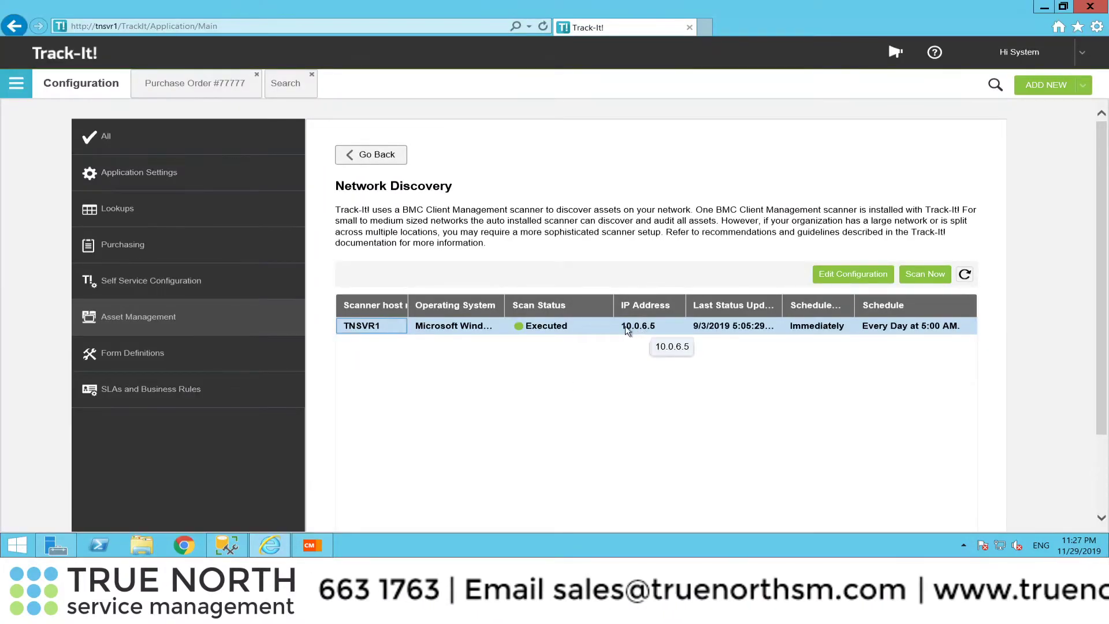
left_click(315, 546)
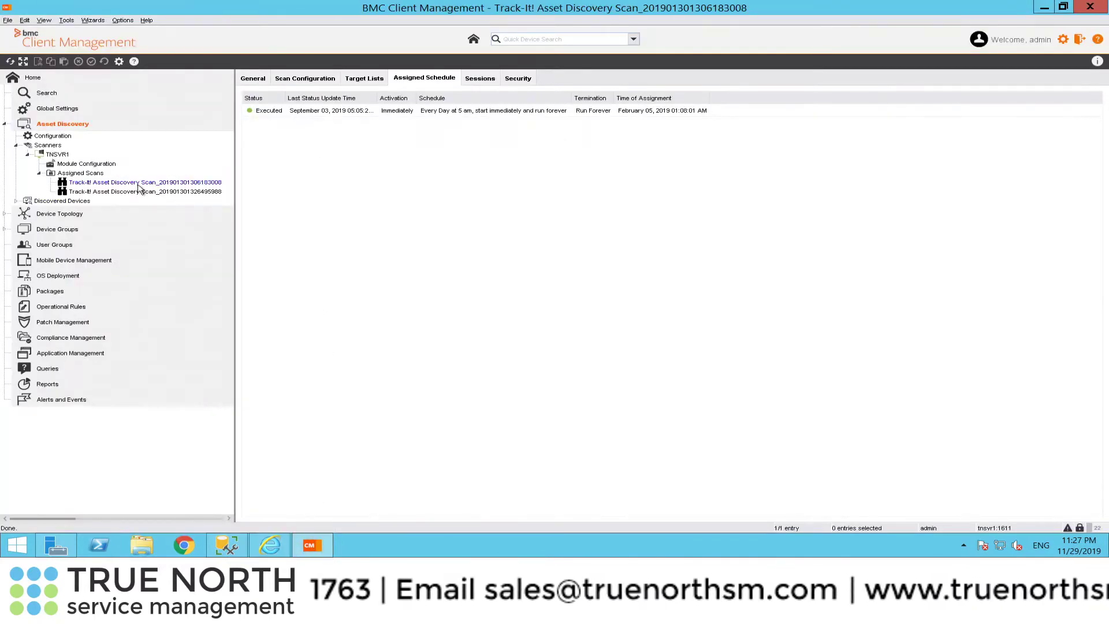
left_click(147, 192)
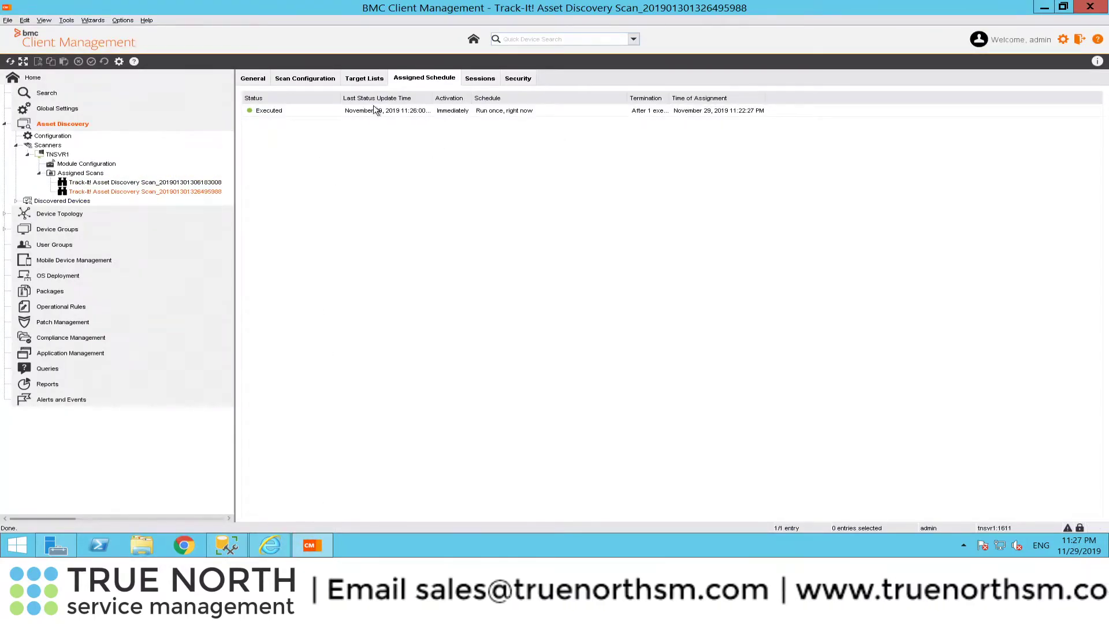
left_click(275, 111)
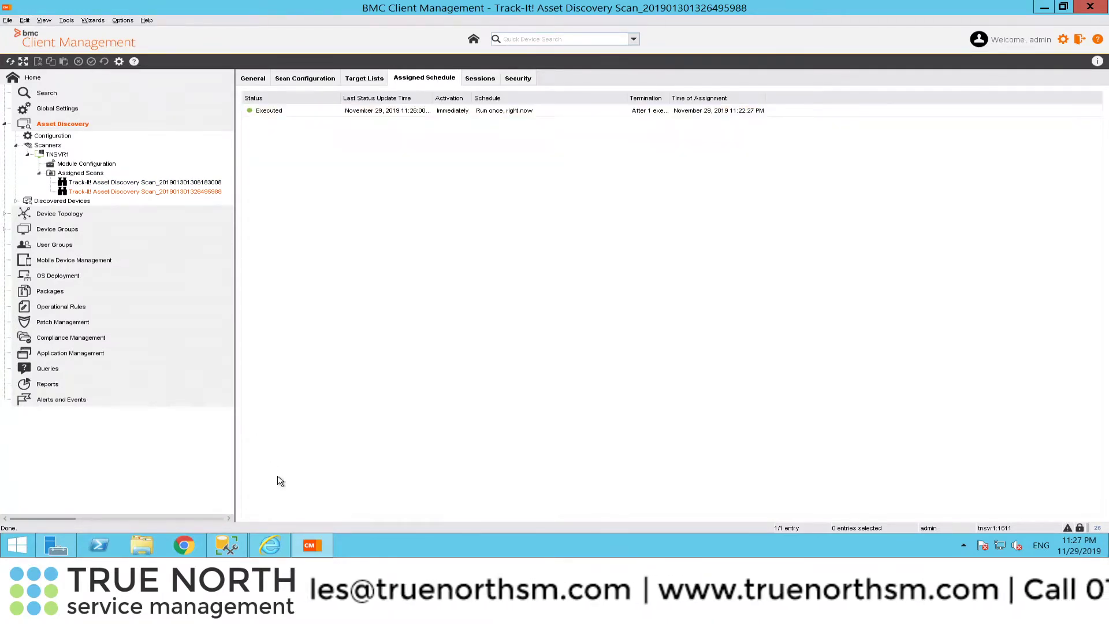
mouse_move(308, 542)
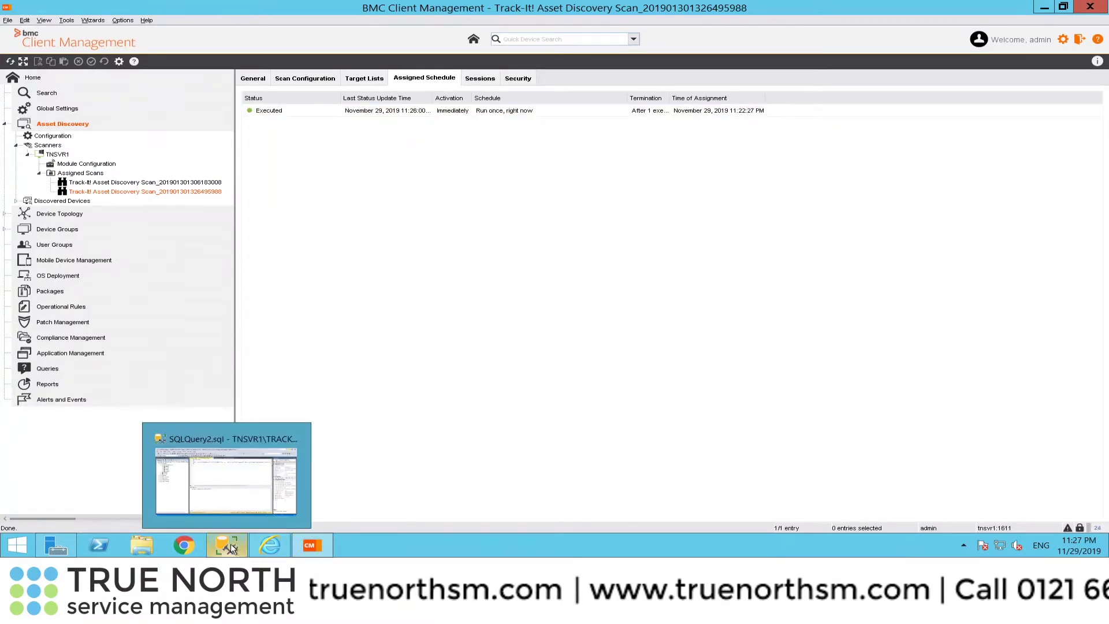
mouse_move(260, 546)
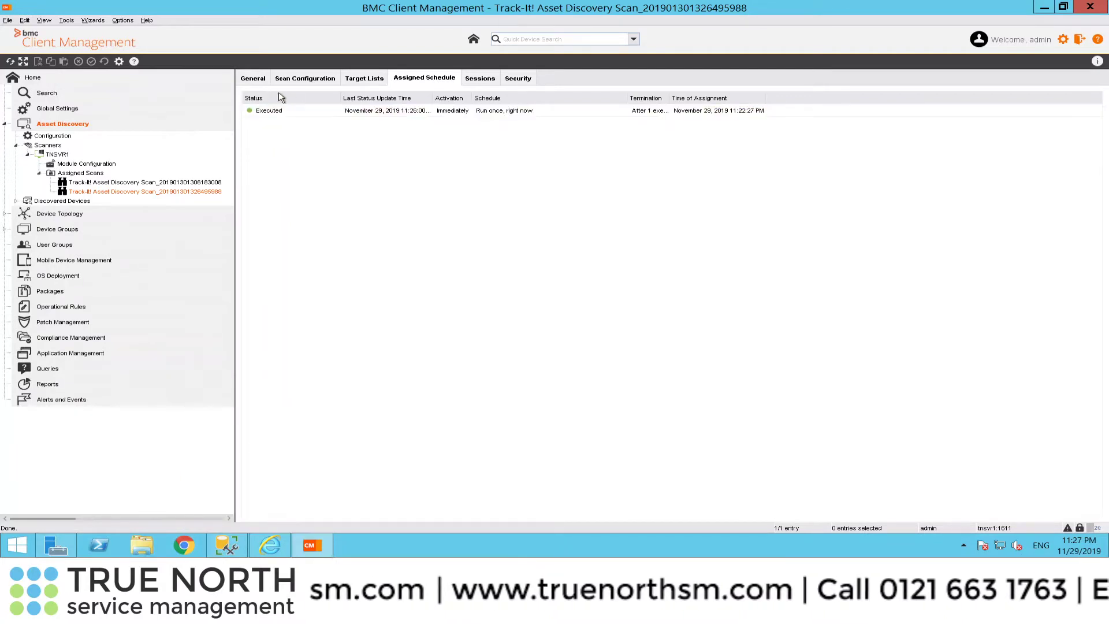
Examine the discovered device TNCLIENT1, including its general attributes, inventory summary and status, and BIOS hardware details.
left_click(81, 204)
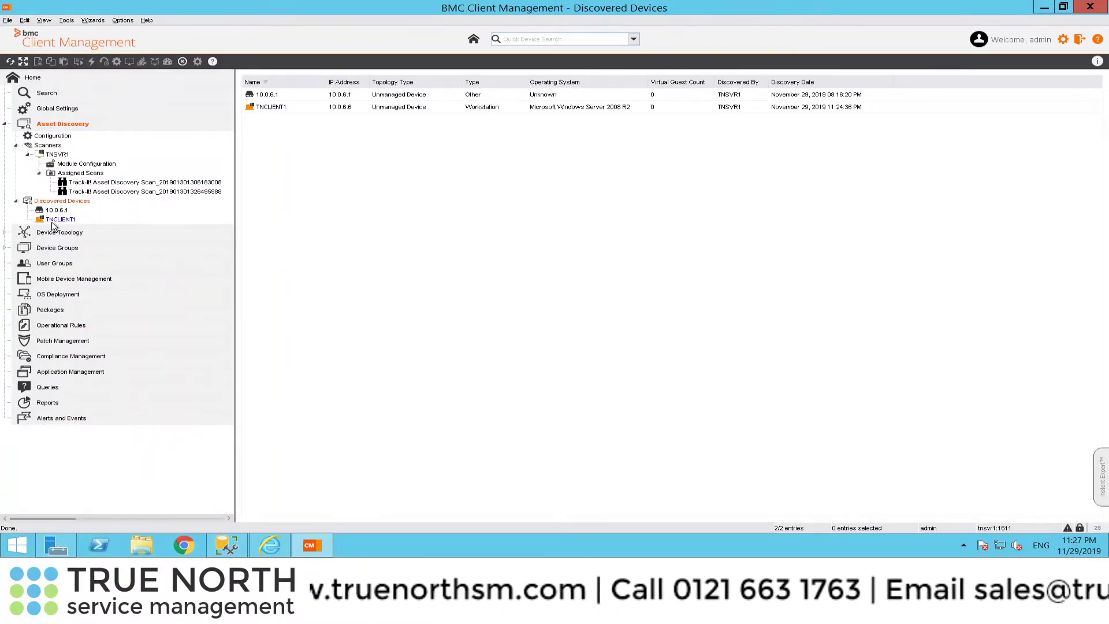
left_click(71, 222)
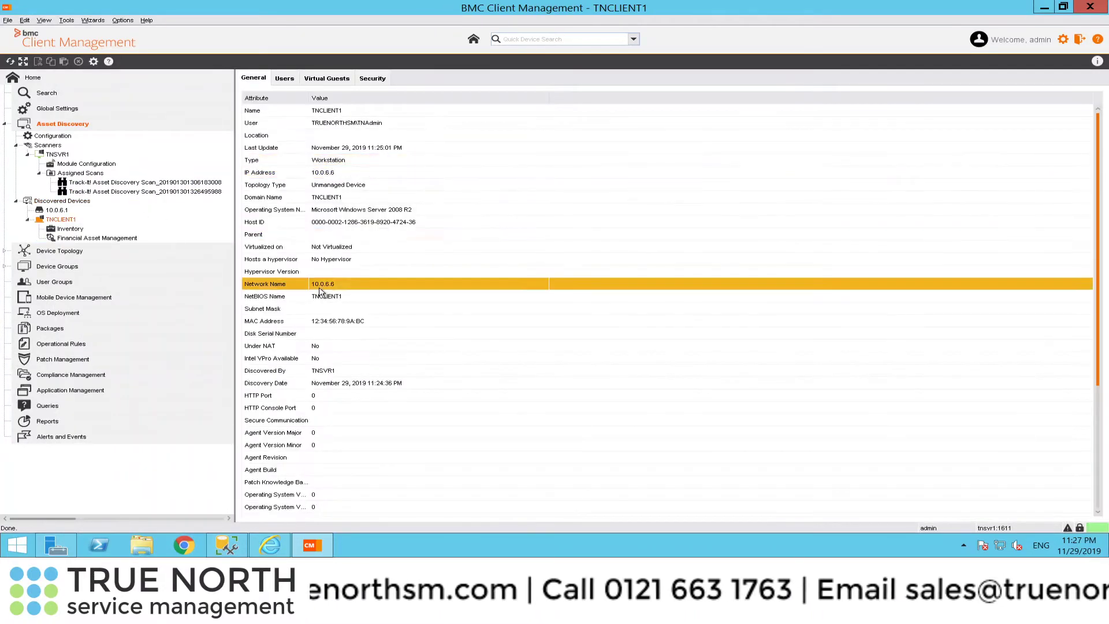
left_click(68, 229)
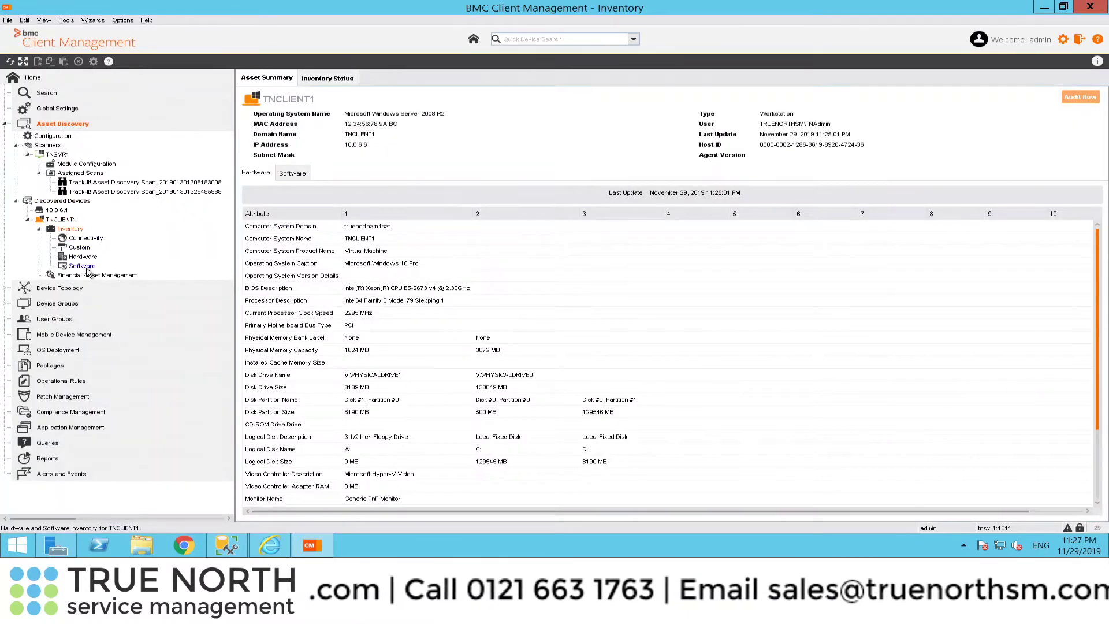
left_click(328, 80)
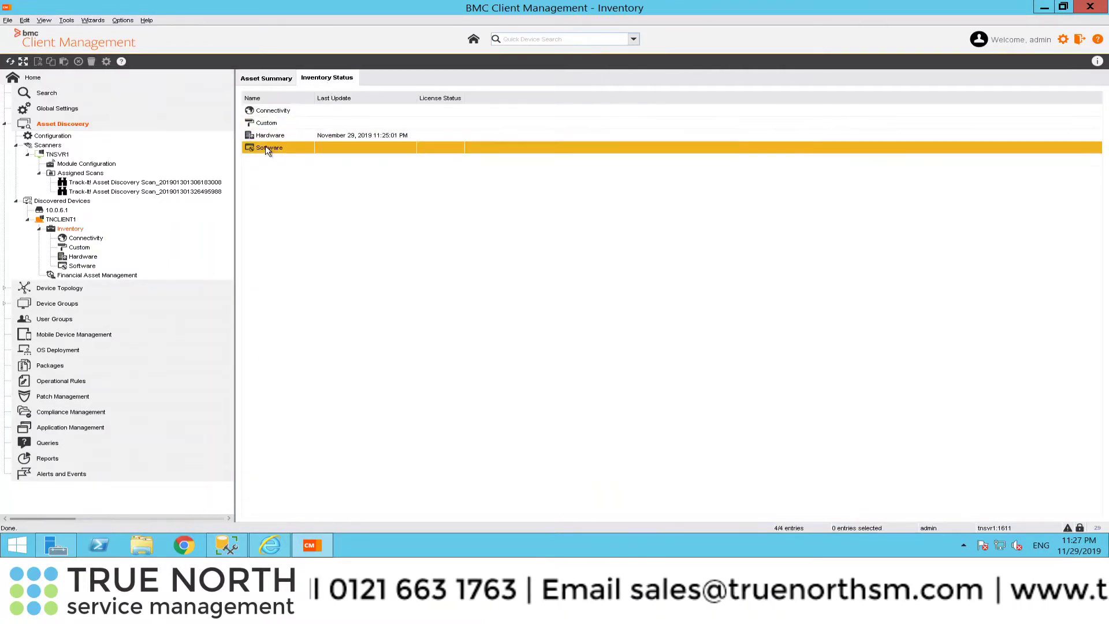
left_click(83, 258)
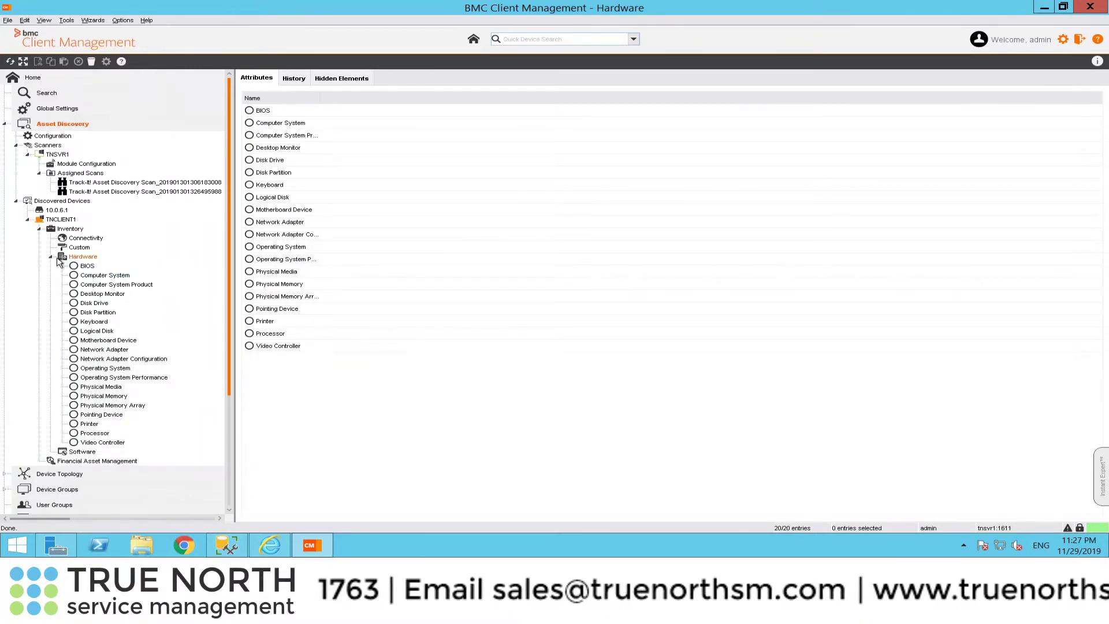
left_click(74, 266)
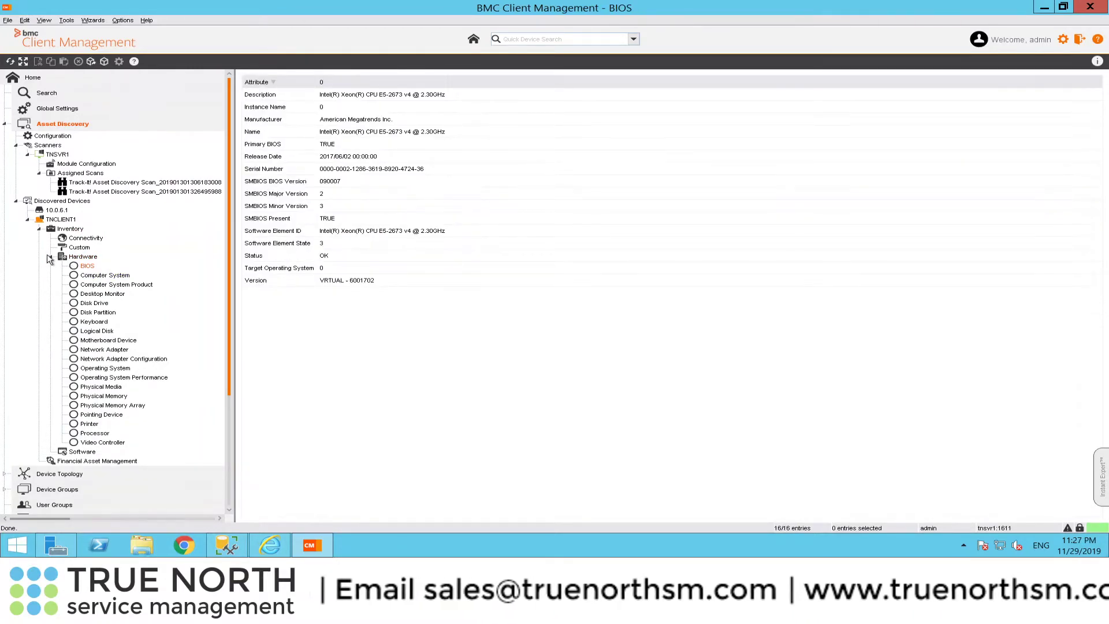
left_click(51, 258)
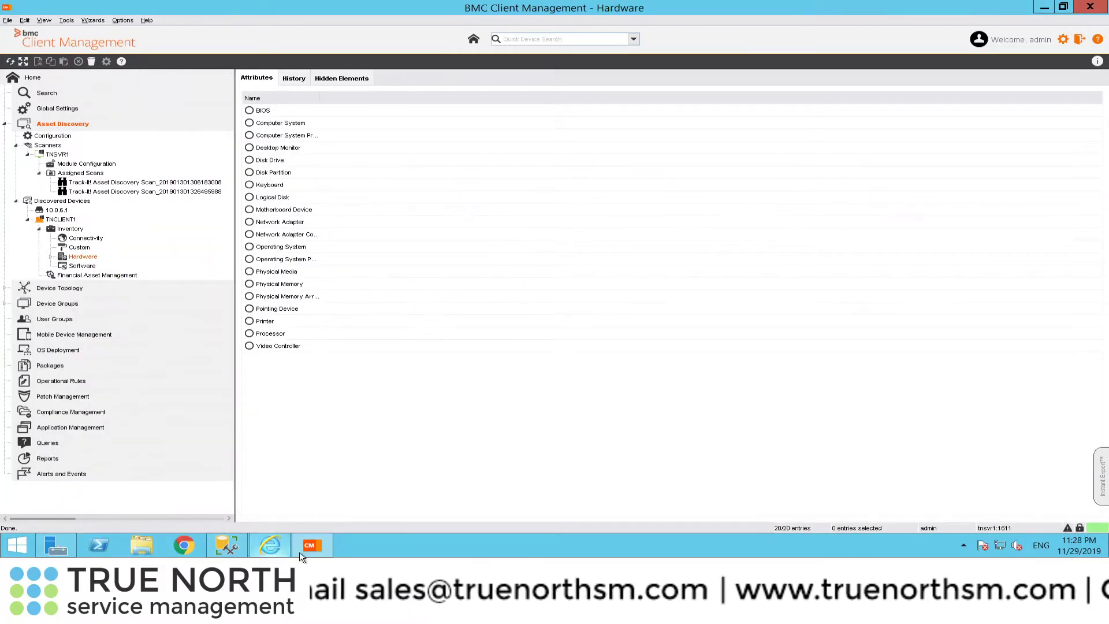
Switch to Track-It!, open the asset found by the tnclient1 search, check its record for discovered details, and close it.
left_click(300, 509)
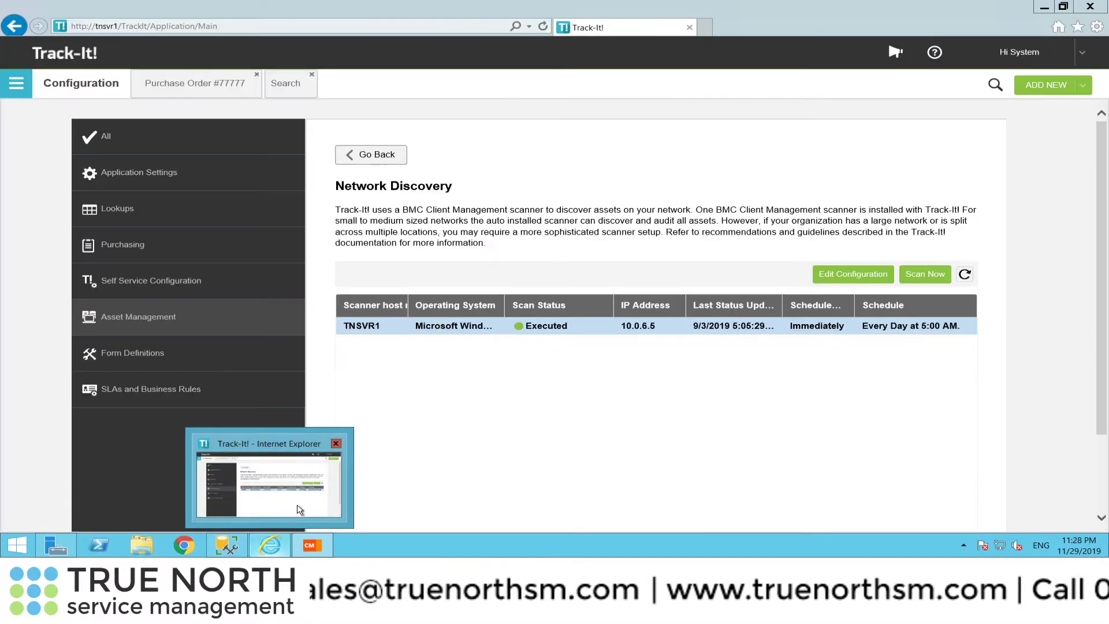
left_click(294, 92)
double_click(168, 152)
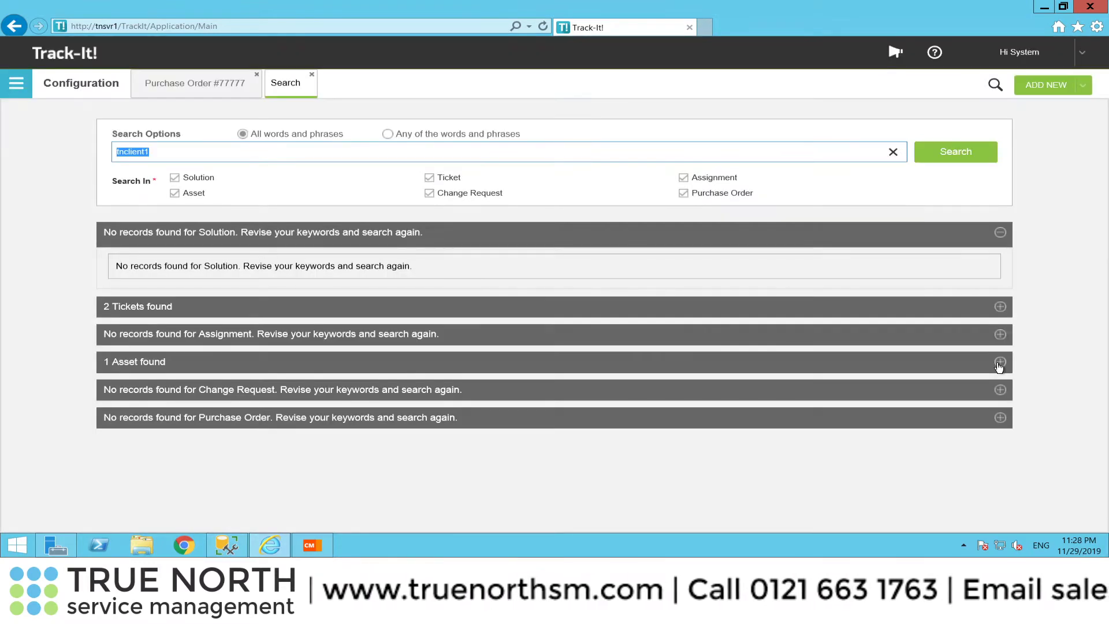
left_click(1000, 362)
left_click(284, 374)
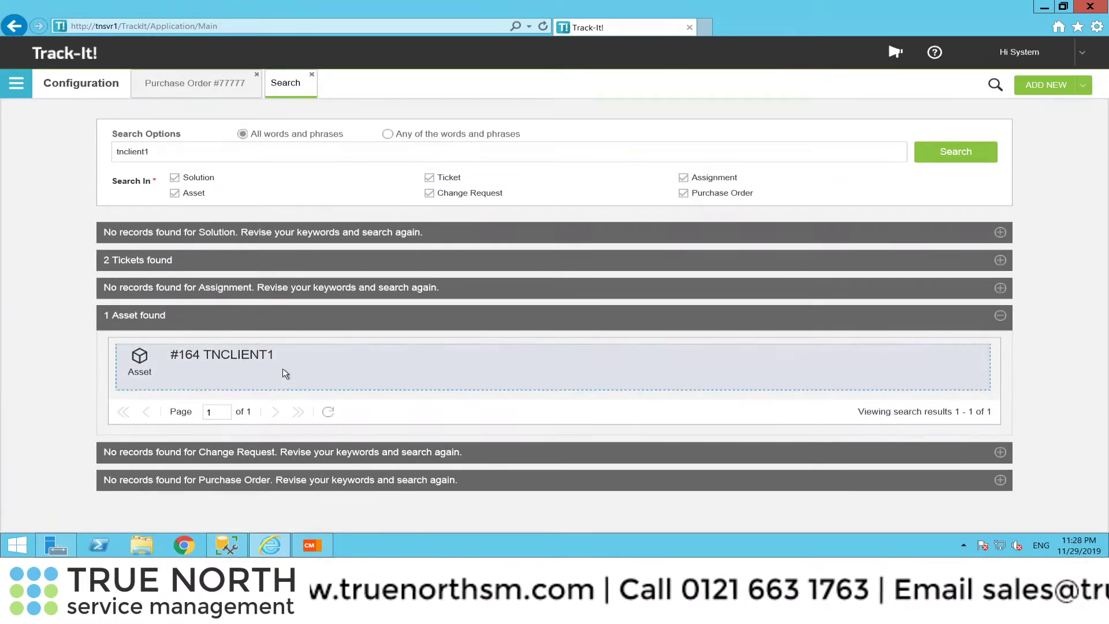
double_click(284, 374)
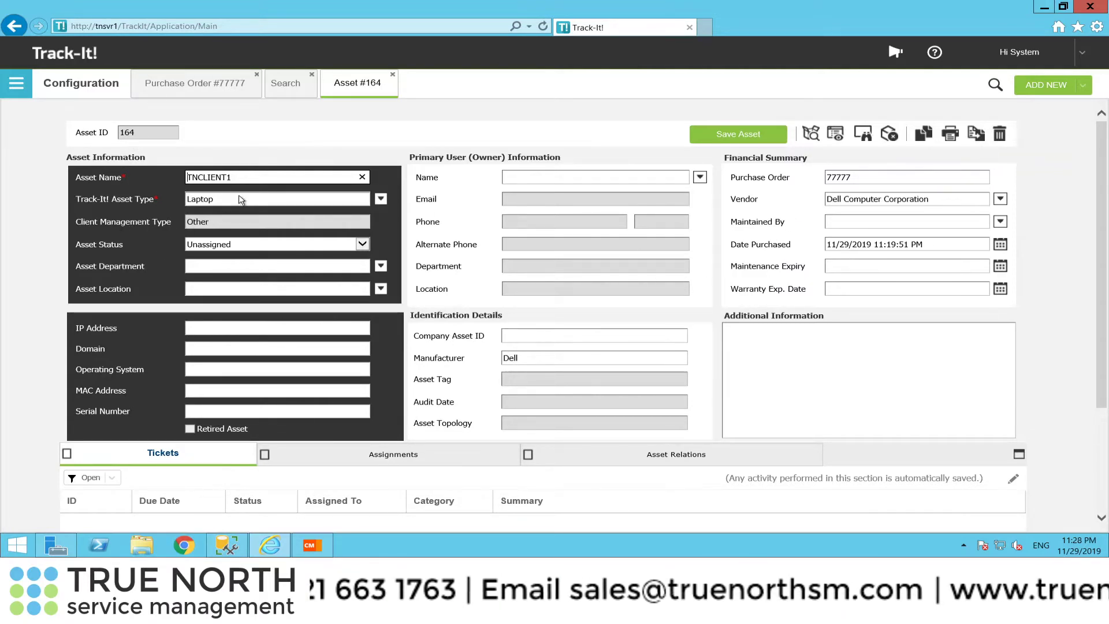
left_click(393, 75)
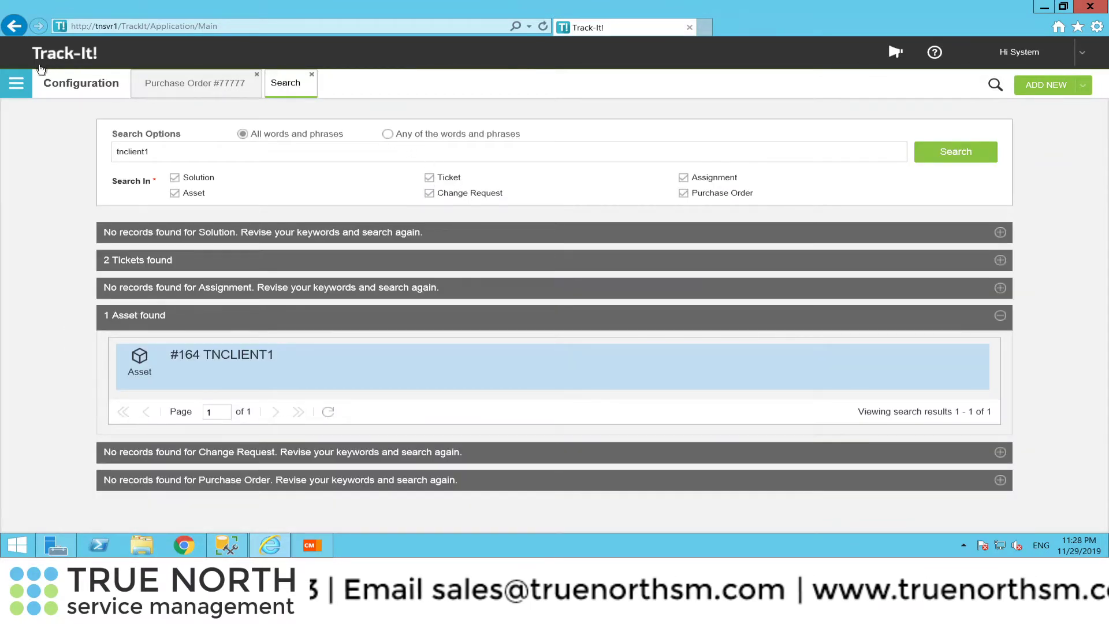
Run a manual Asset Synchronization from the Asset Management configuration.
left_click(16, 83)
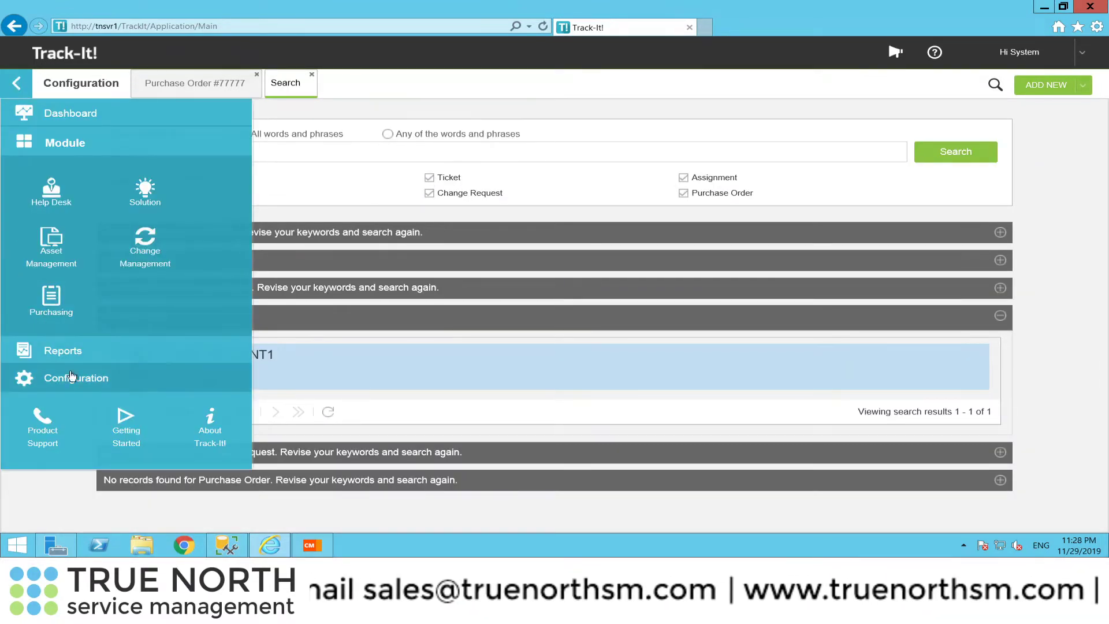
left_click(77, 379)
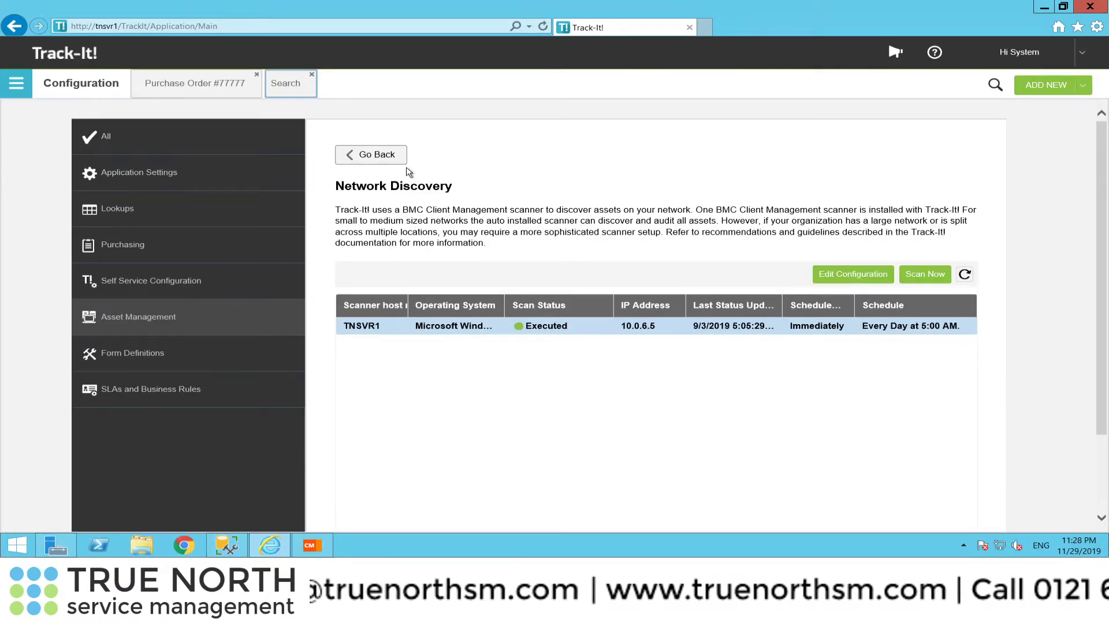
left_click(378, 162)
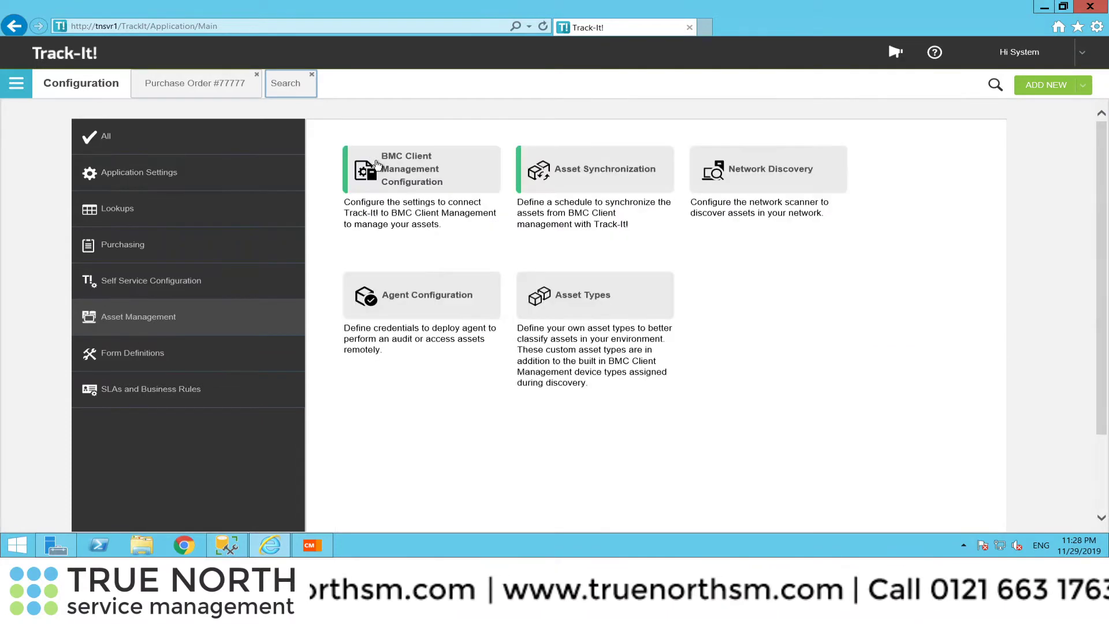
left_click(592, 173)
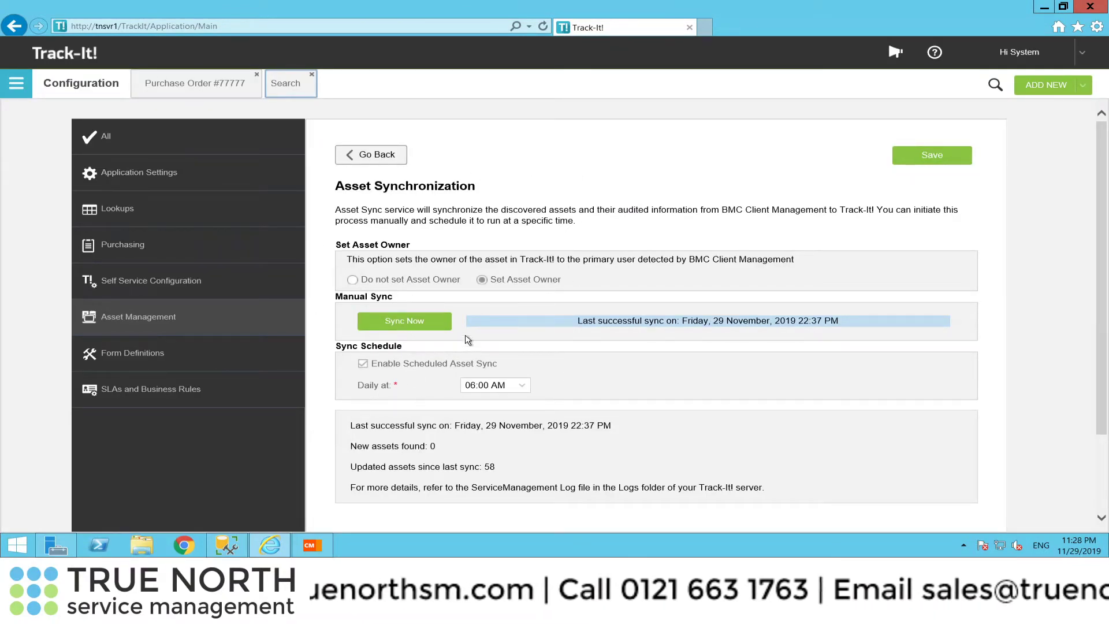
left_click(429, 329)
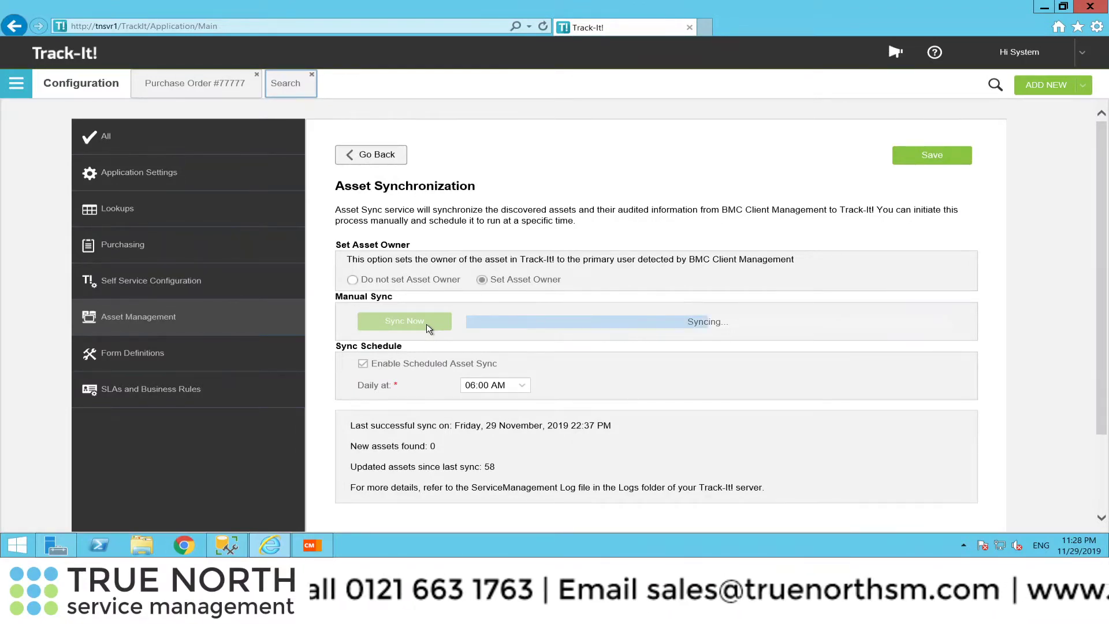
Switch to BMC Client Management, collapse the discovered device TNCLIENT1, and return to Track-It! to check the synchronization status.
left_click(317, 545)
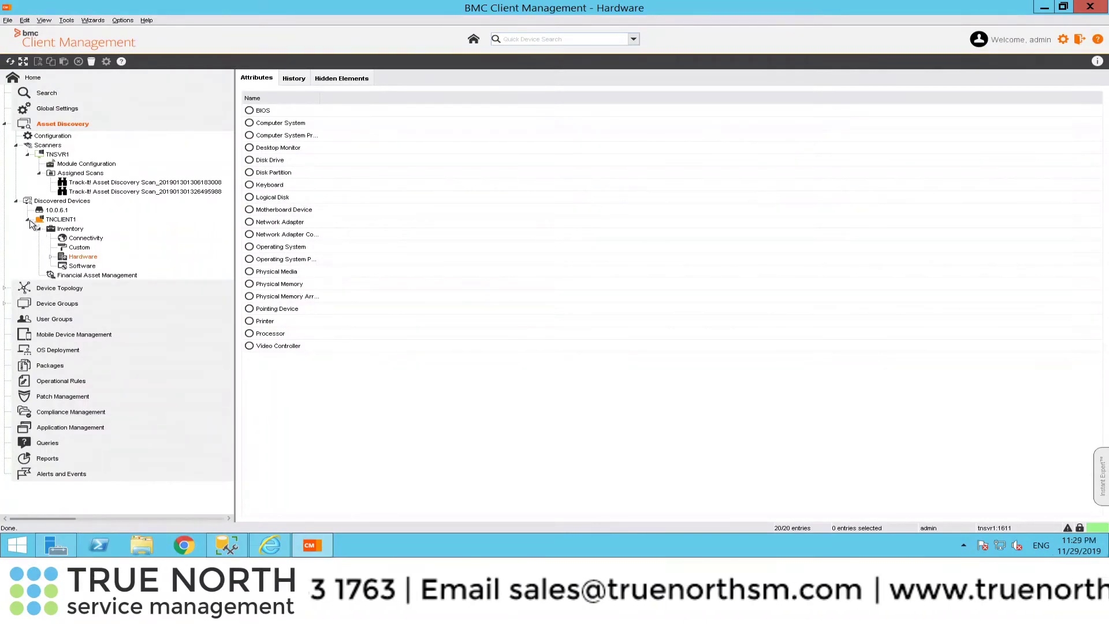
left_click(29, 220)
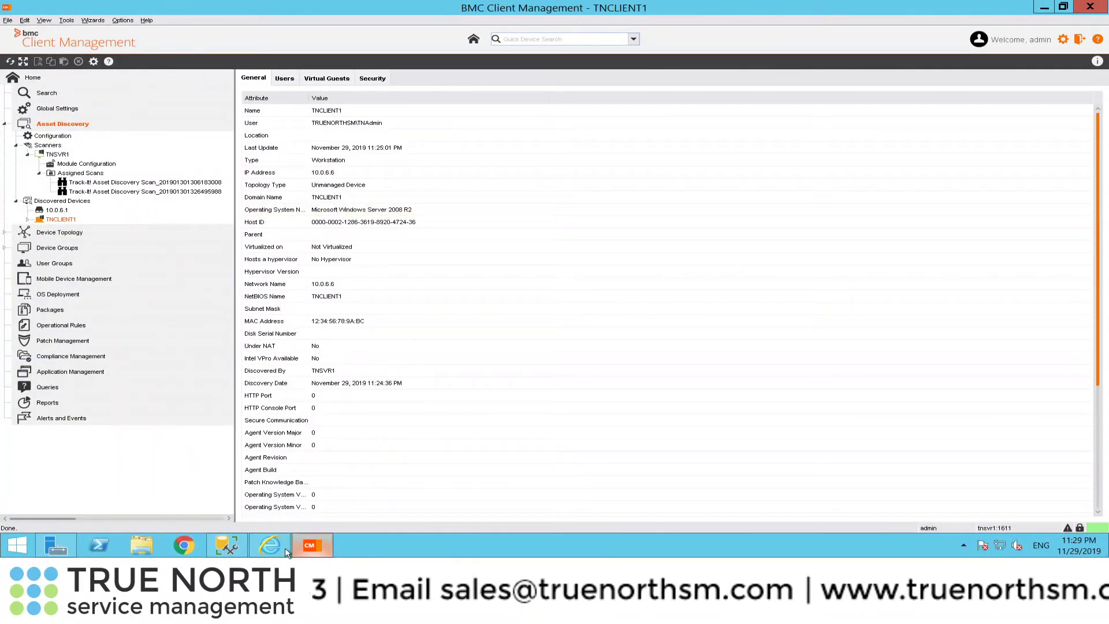
mouse_move(270, 545)
left_click(320, 500)
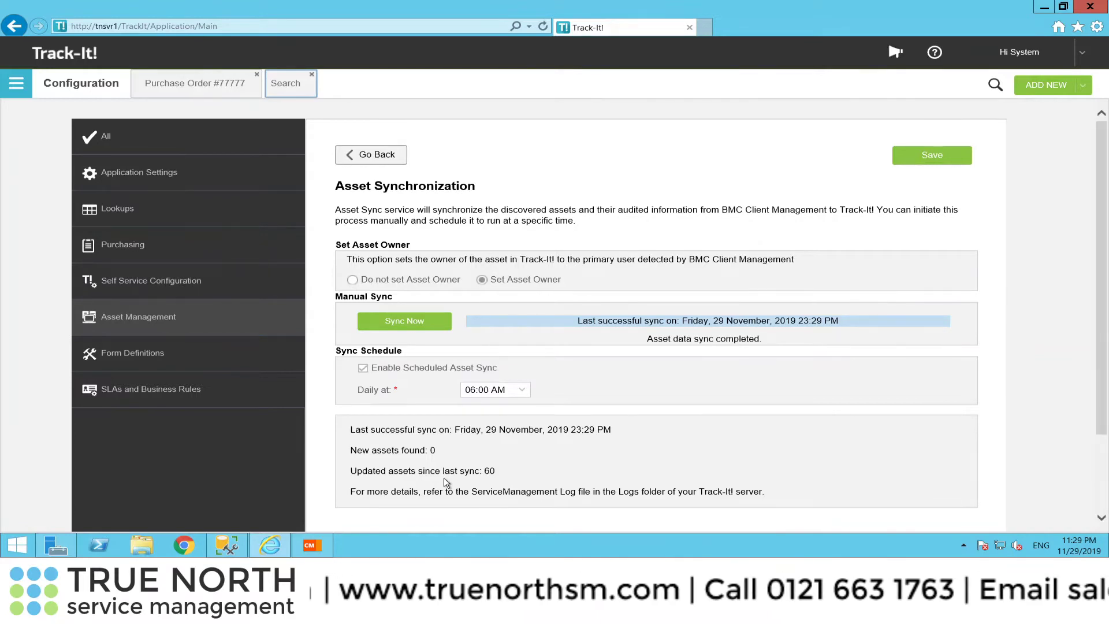
Open the TNCLIENT1 asset record from the Workstation group of the All Active Assets list in Asset Management.
left_click(285, 86)
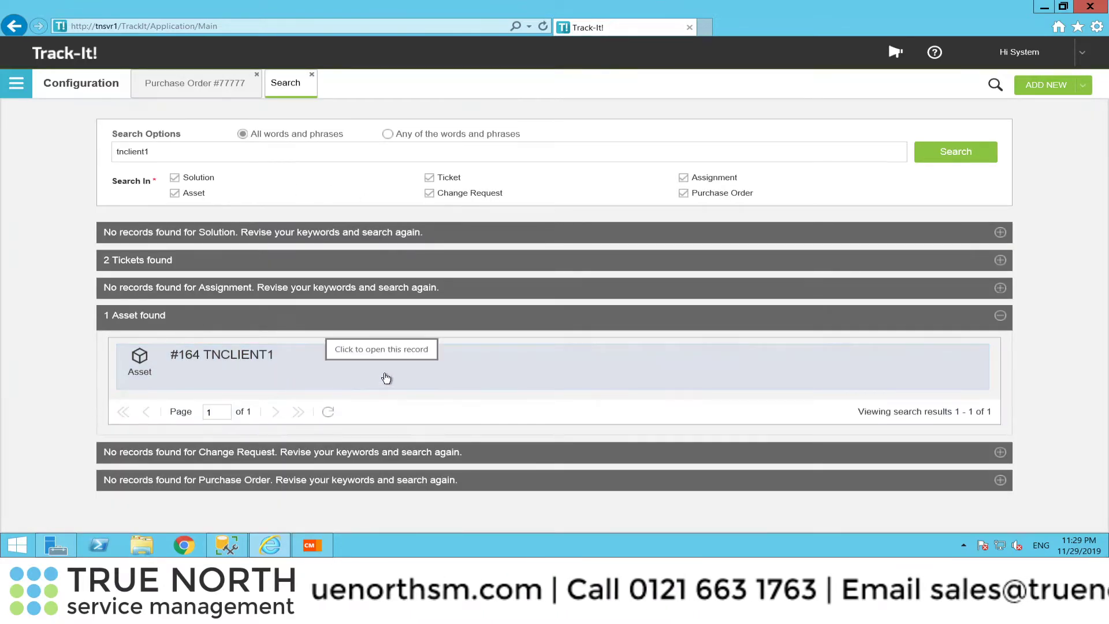
left_click(341, 376)
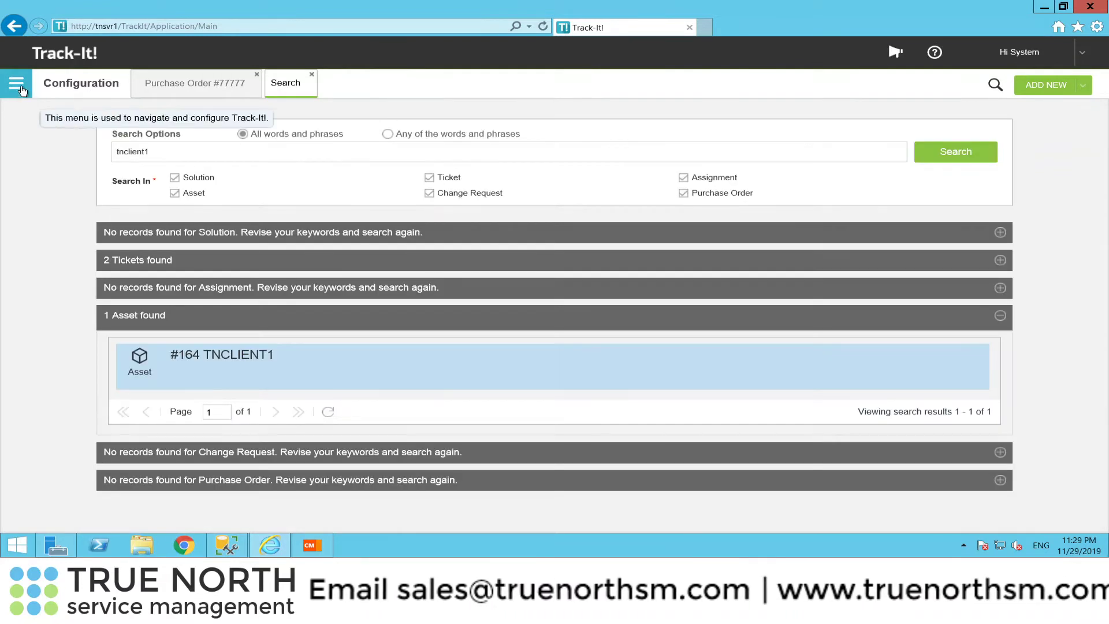
left_click(18, 86)
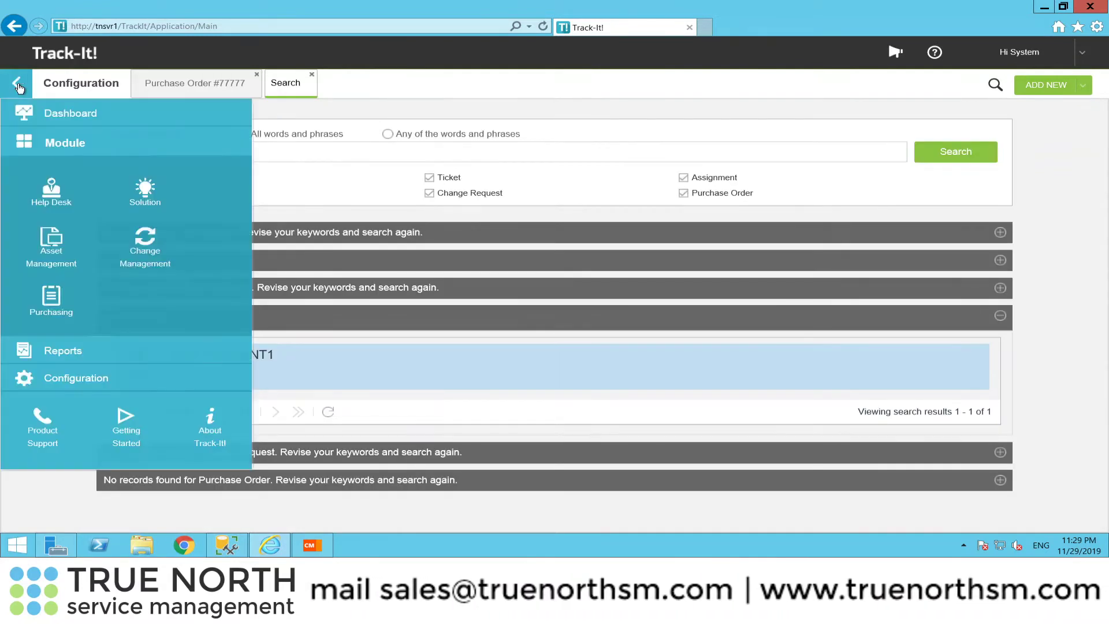
left_click(45, 246)
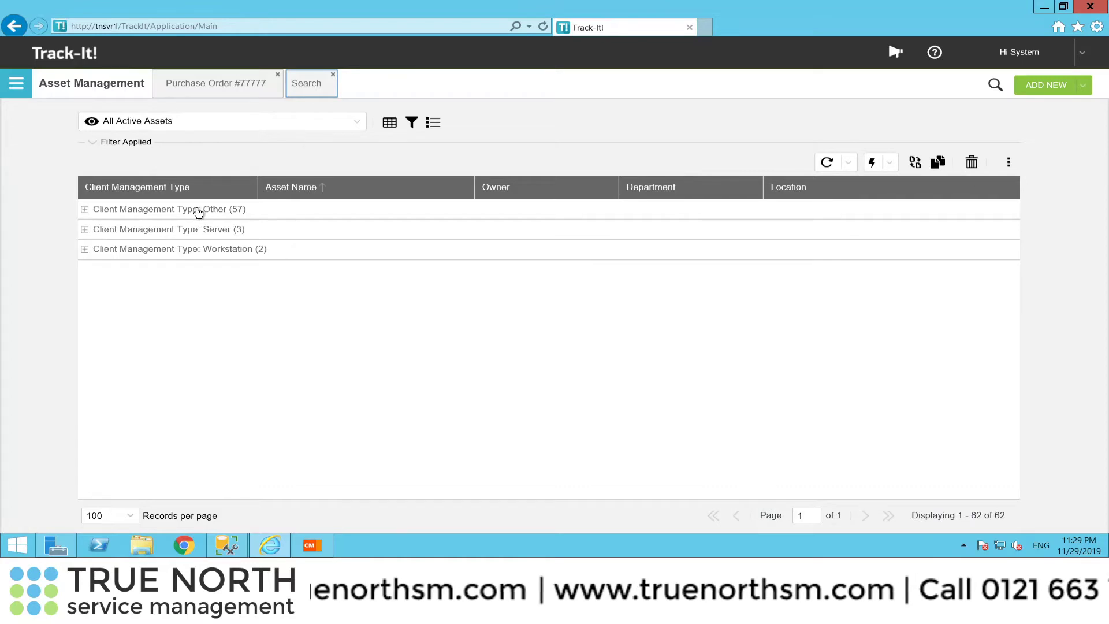
left_click(84, 250)
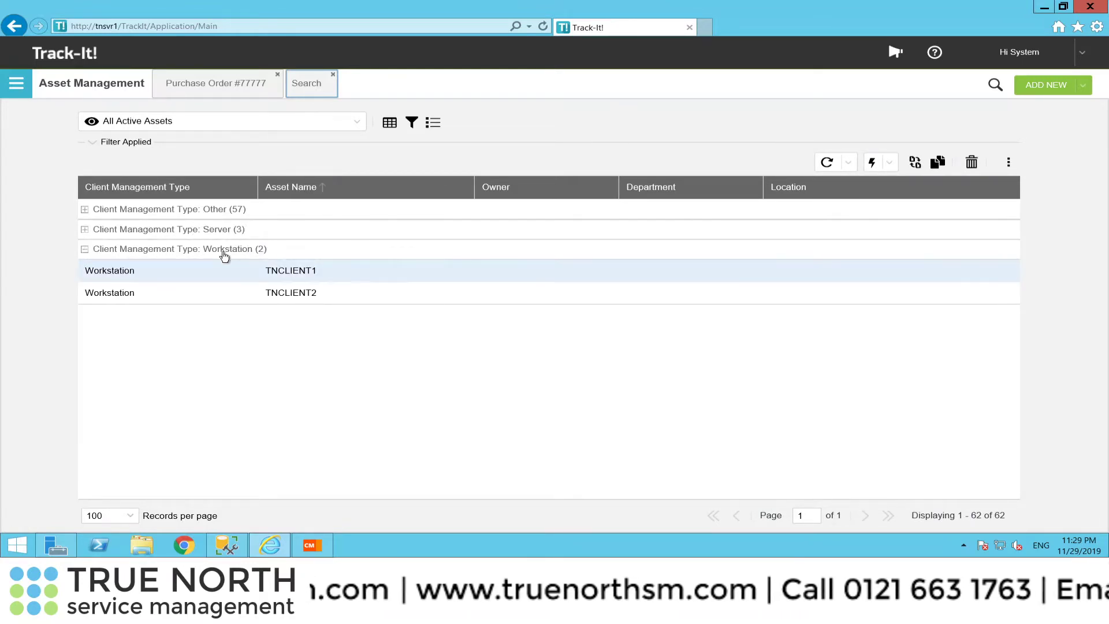
double_click(304, 273)
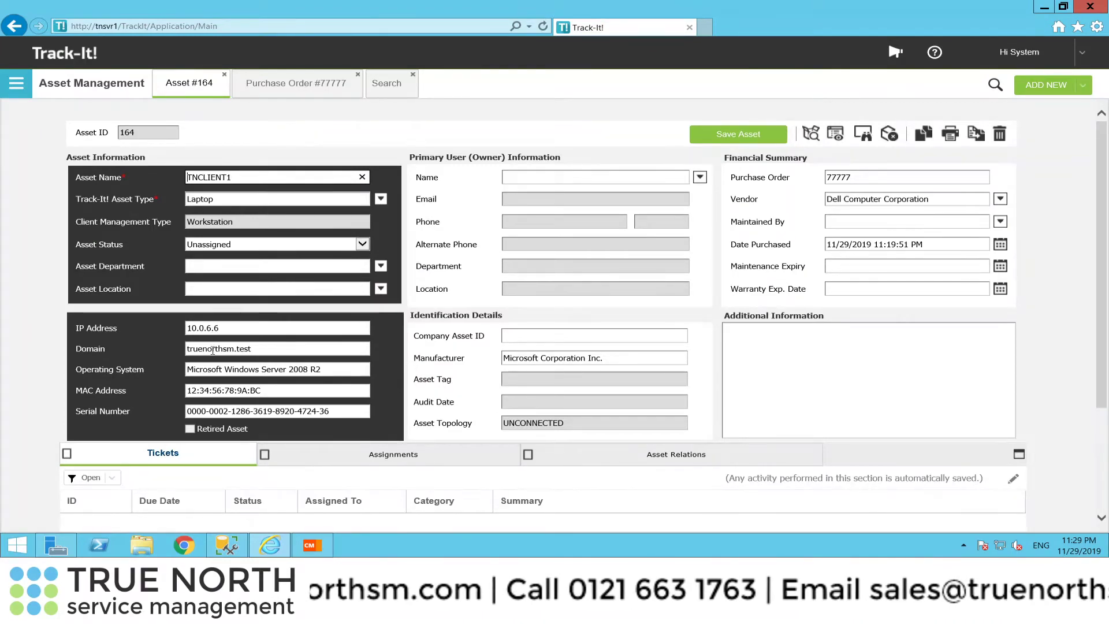
Review TNCLIENT1's asset details for hardware, software, security, financial asset management and asset relations, then close them.
left_click(837, 135)
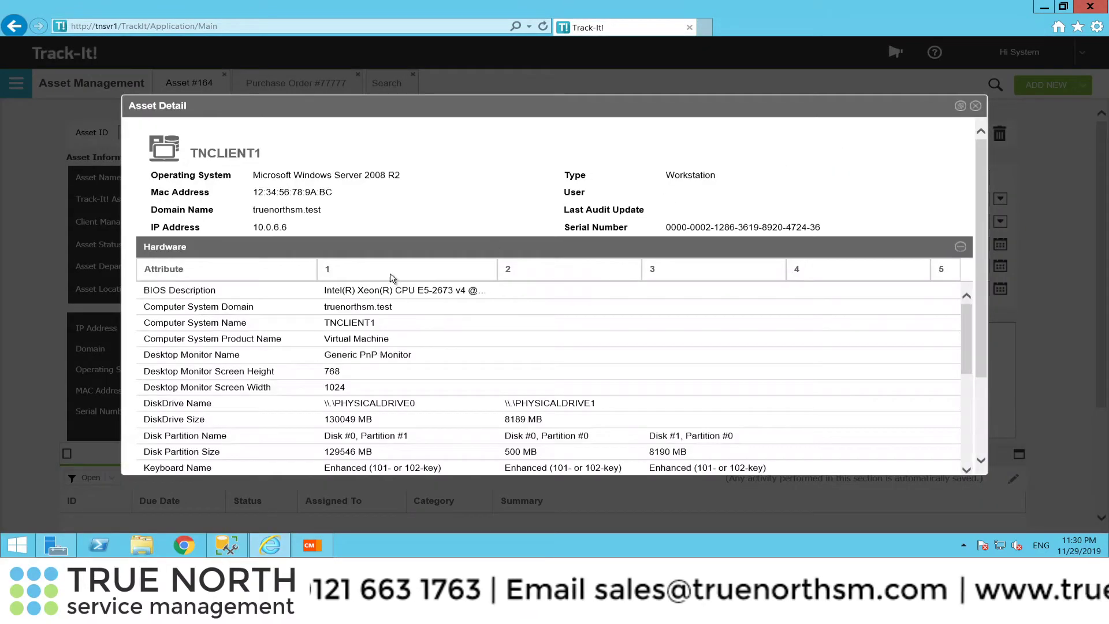
left_click(960, 247)
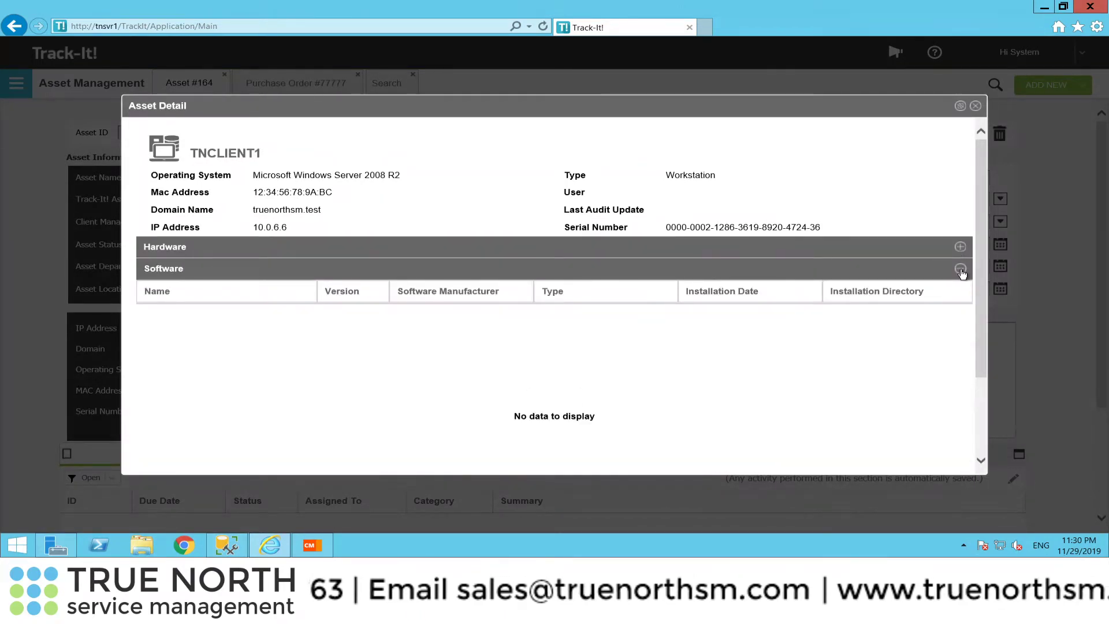
left_click(961, 270)
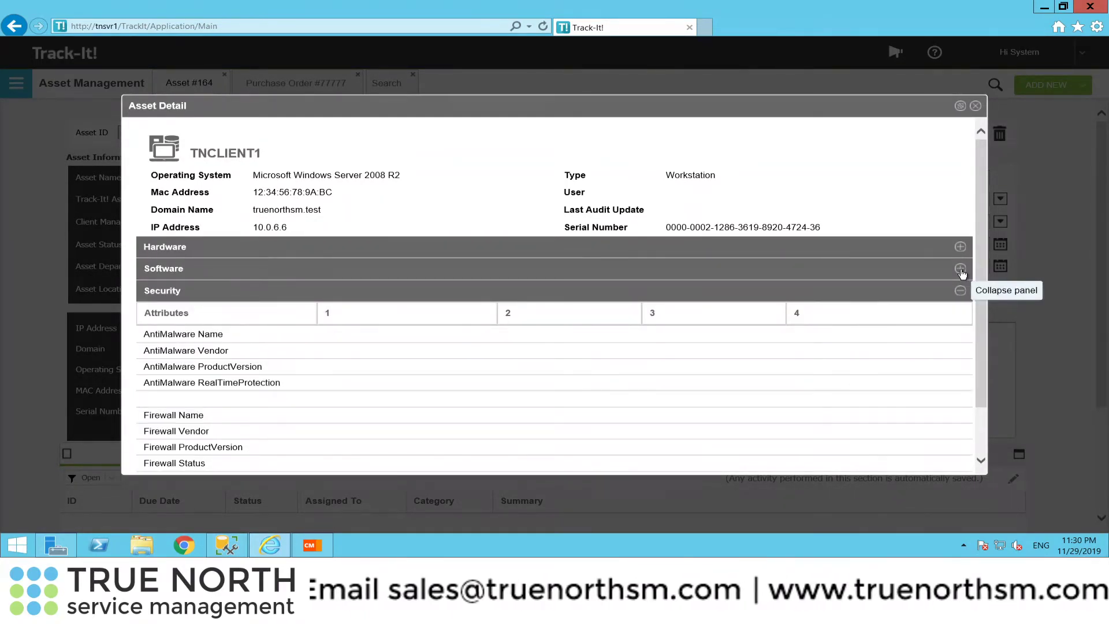
left_click(960, 269)
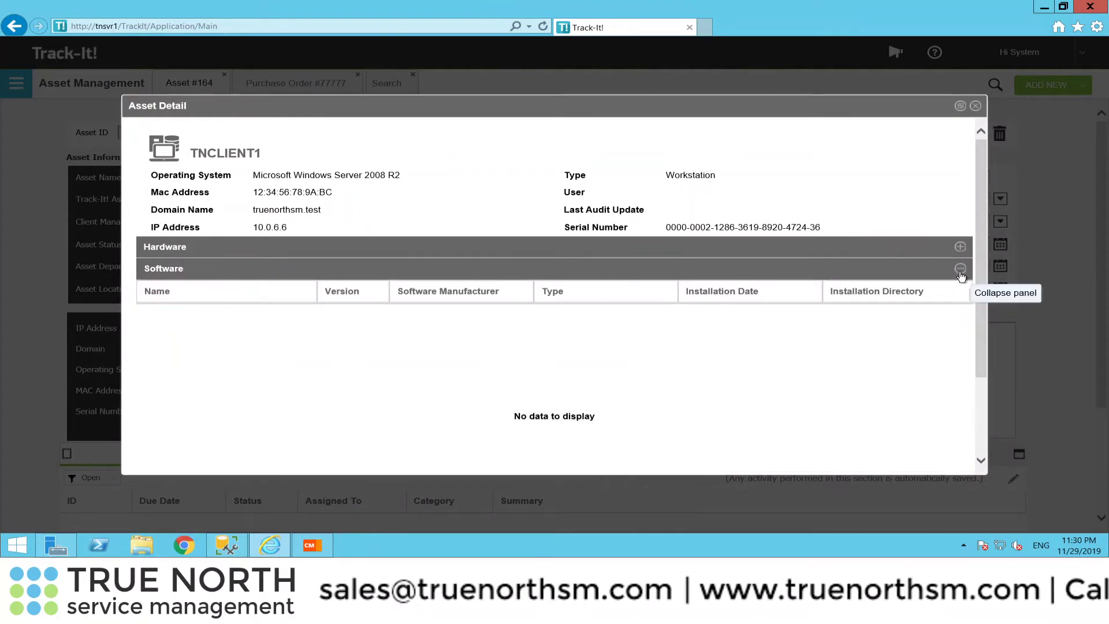
left_click(960, 269)
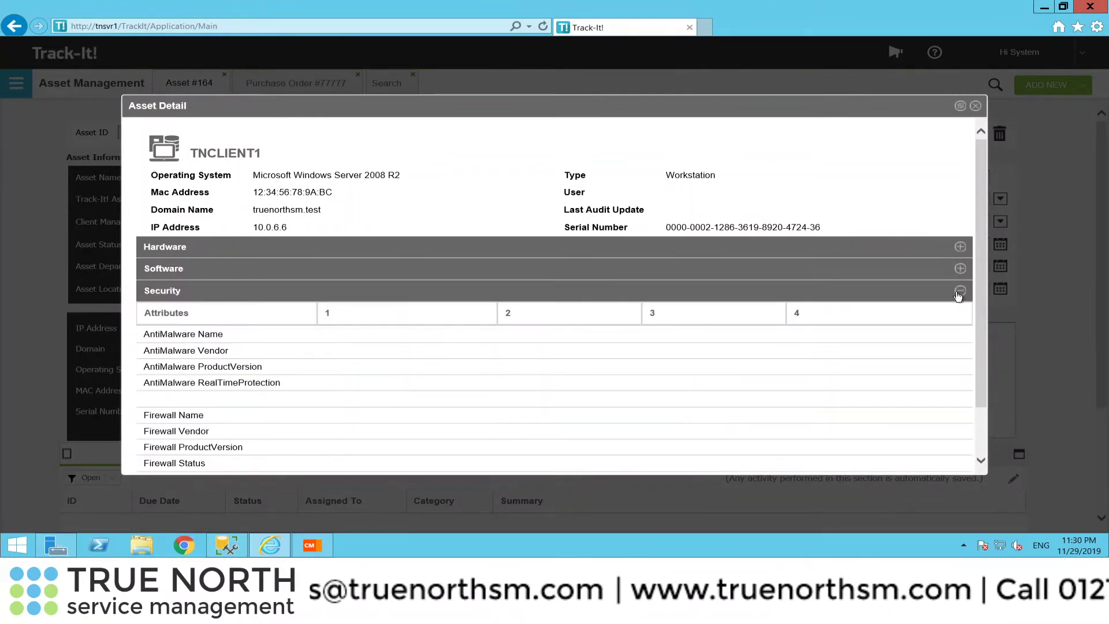
left_click(959, 294)
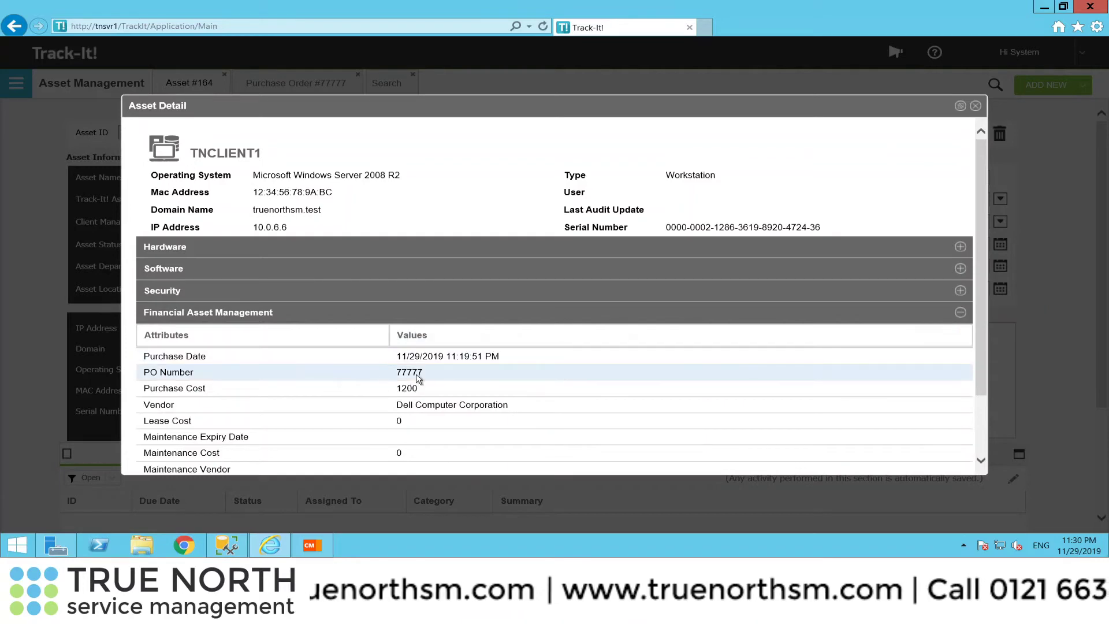
left_click(959, 313)
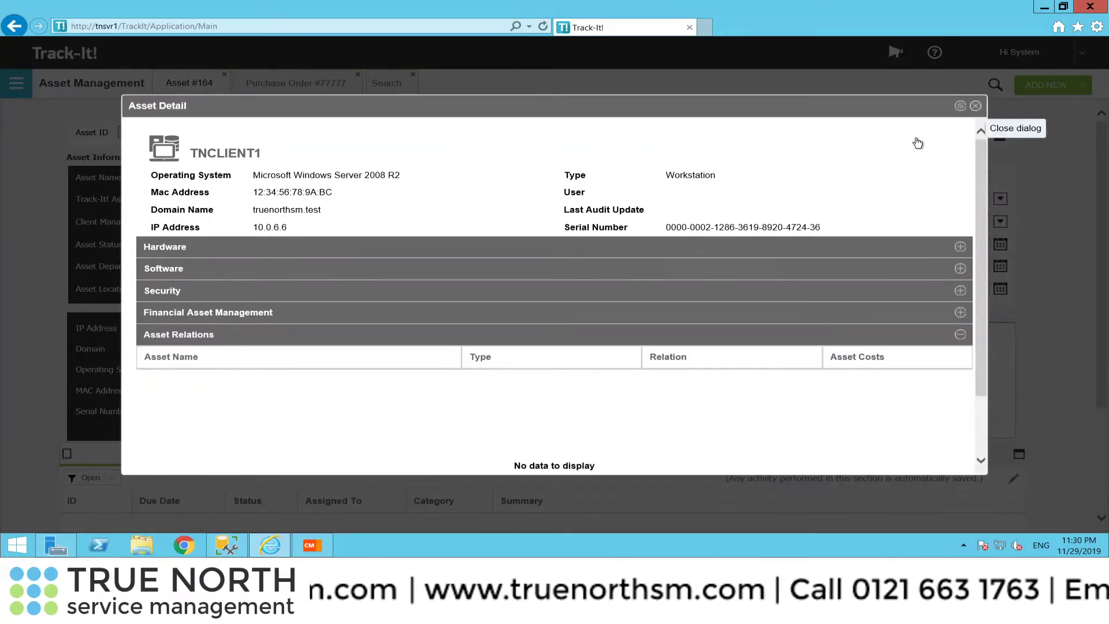
left_click(976, 107)
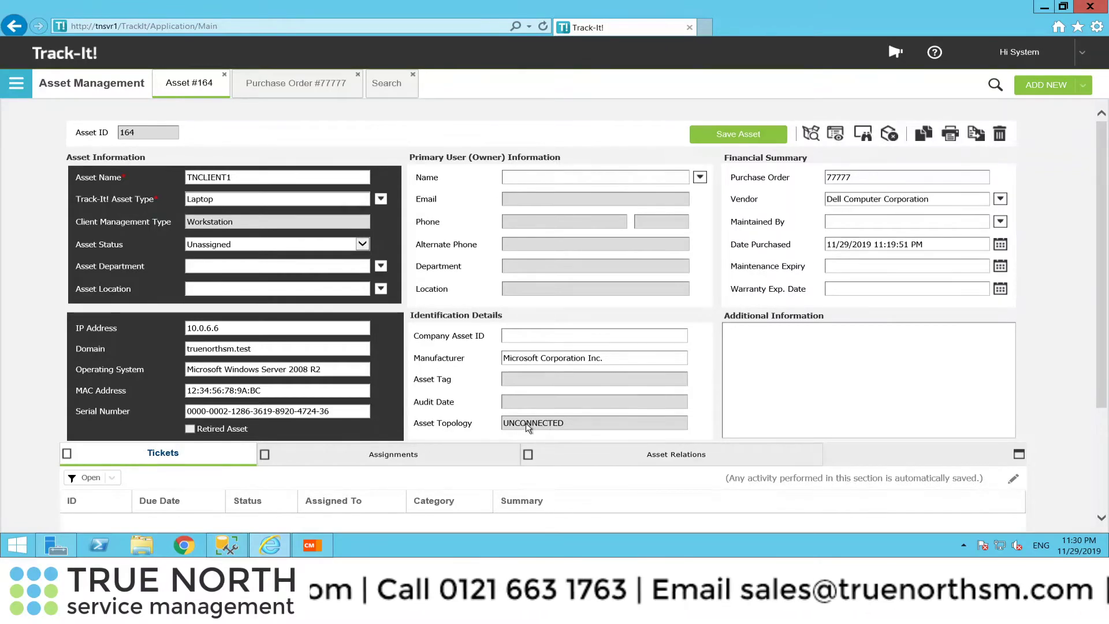
Switch to BMC Client Management and refresh the Device Topology to check whether TNCLIENT1 is connected.
left_click(312, 548)
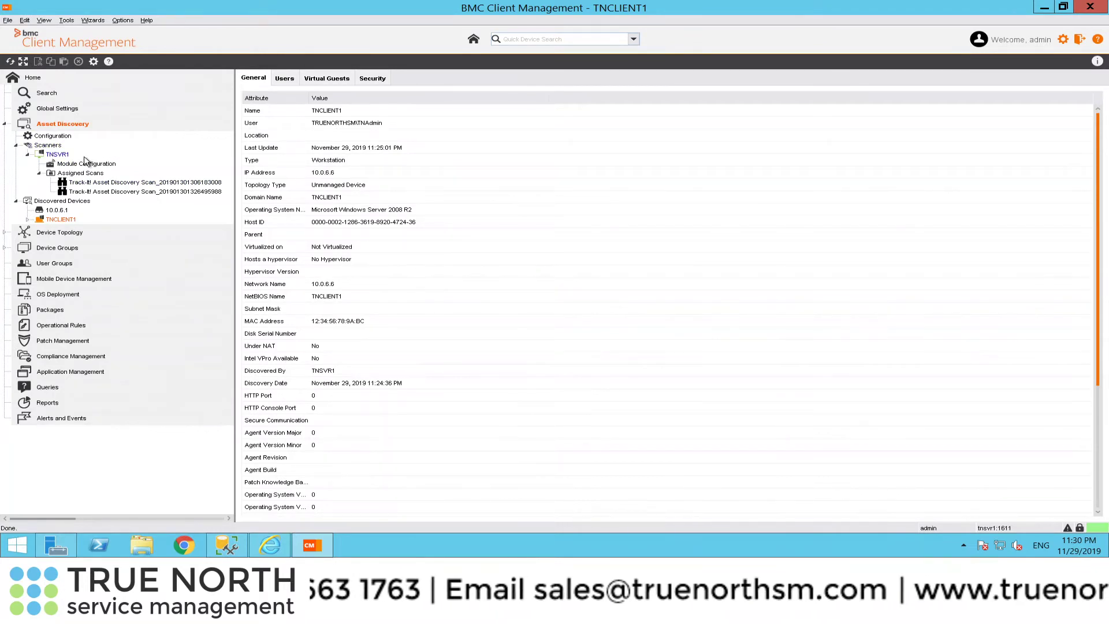
left_click(60, 232)
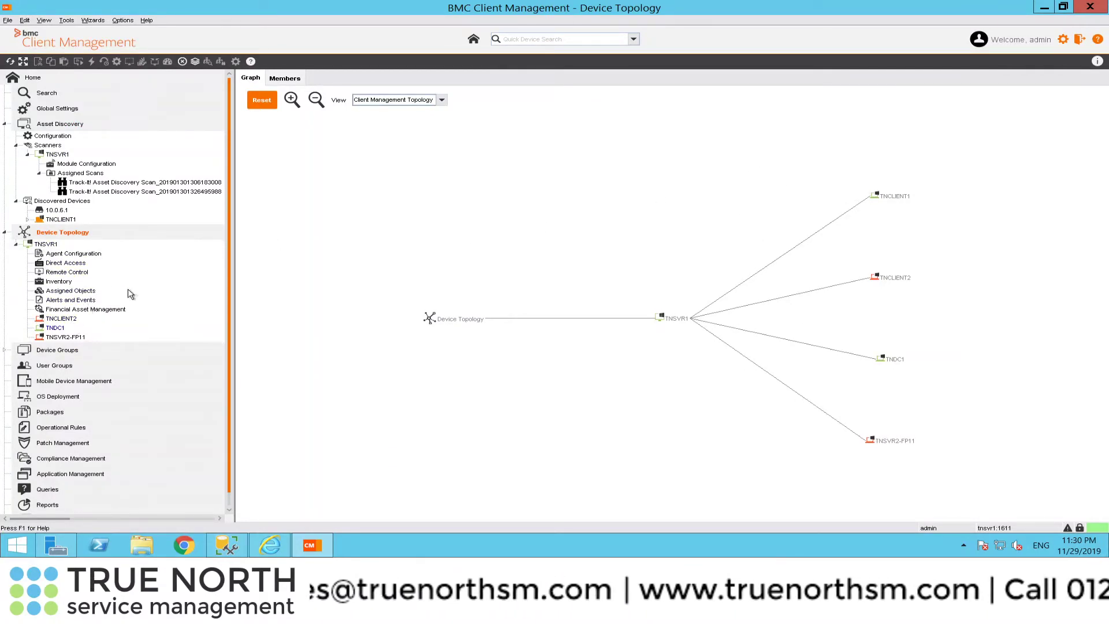
right_click(55, 235)
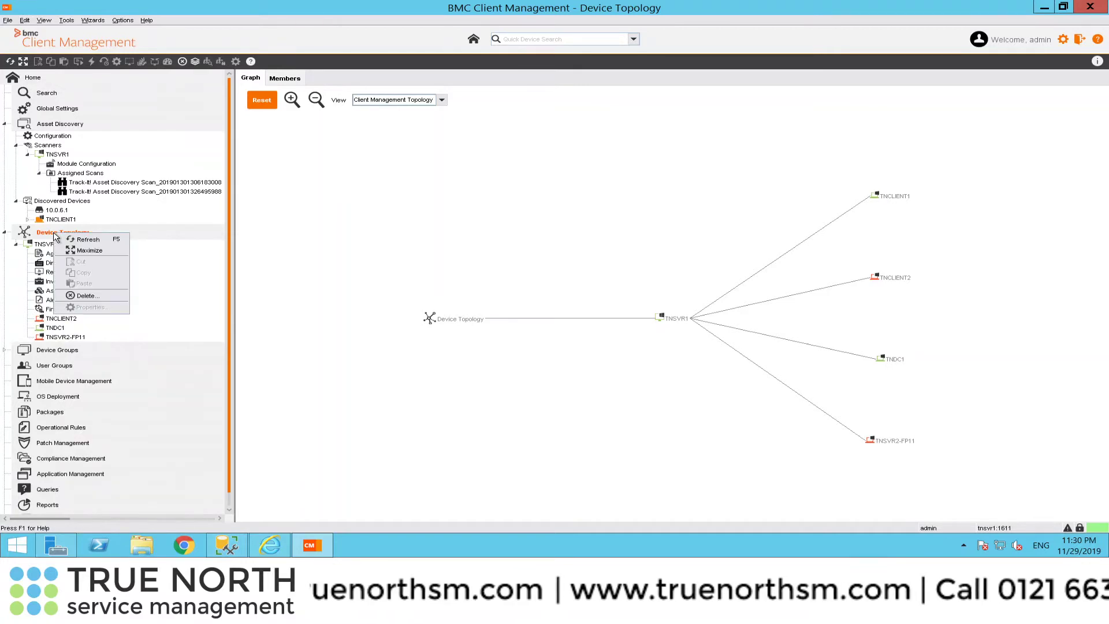
left_click(88, 239)
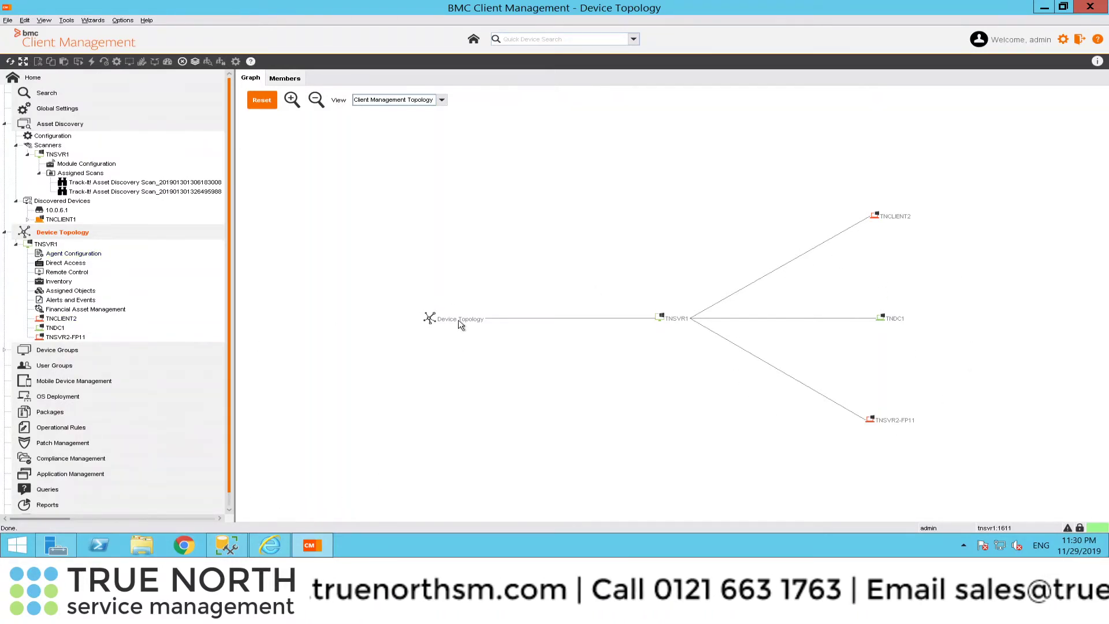
Switch back to Track-It! and send an audit request to the TNCLIENT1 asset.
mouse_move(326, 556)
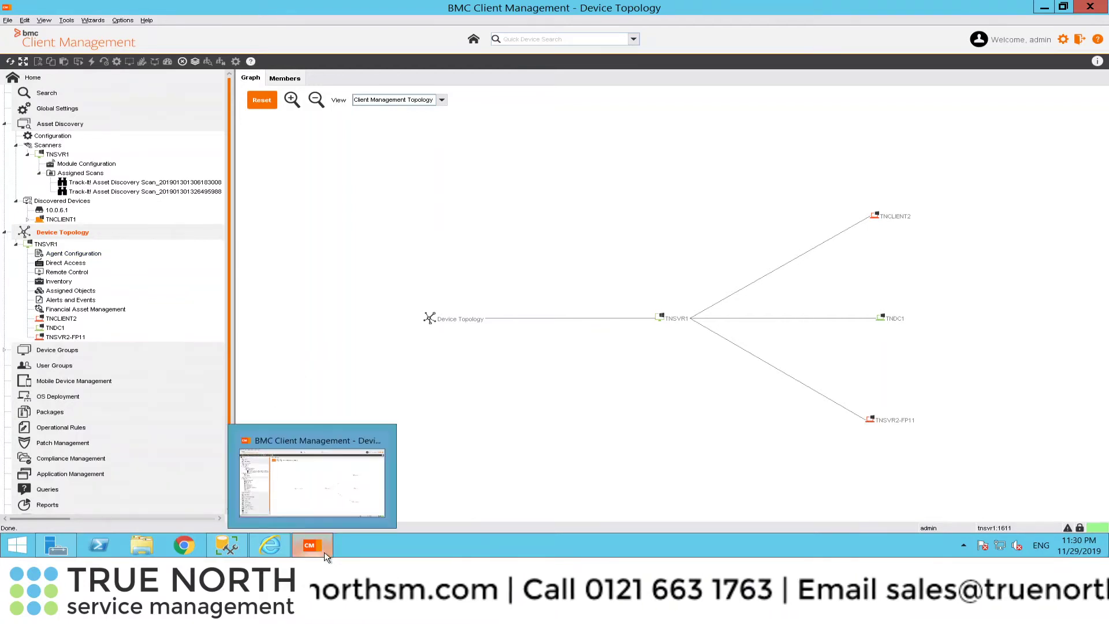
left_click(274, 543)
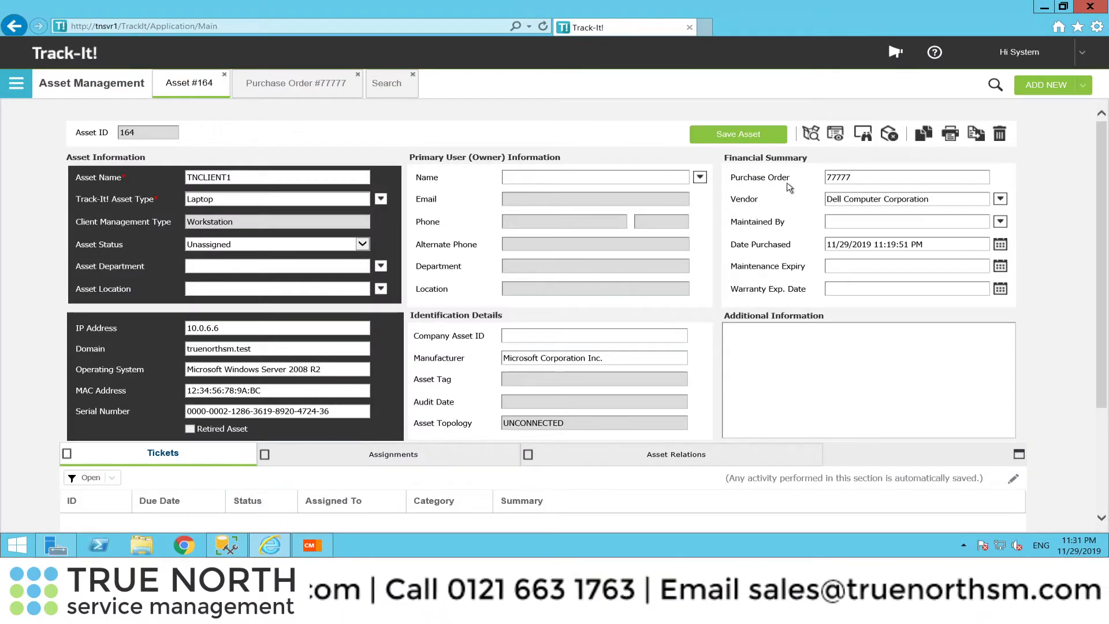
left_click(811, 140)
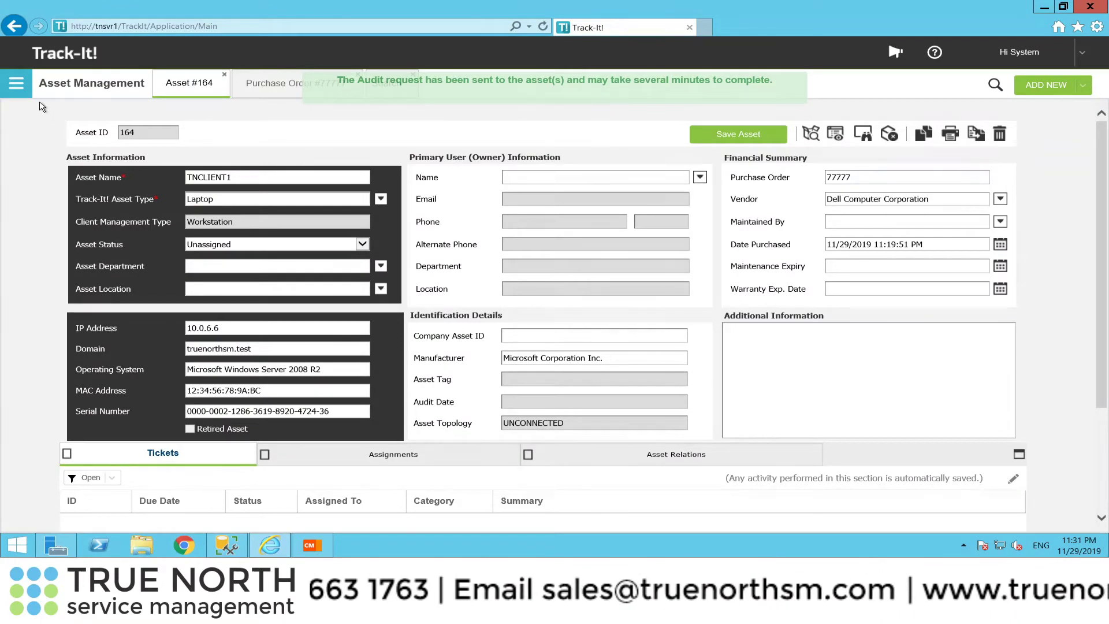
Review the automatic agent installation setting and agent credentials in the Asset Management configuration's Agent Configuration, then return to the configuration overview.
left_click(16, 83)
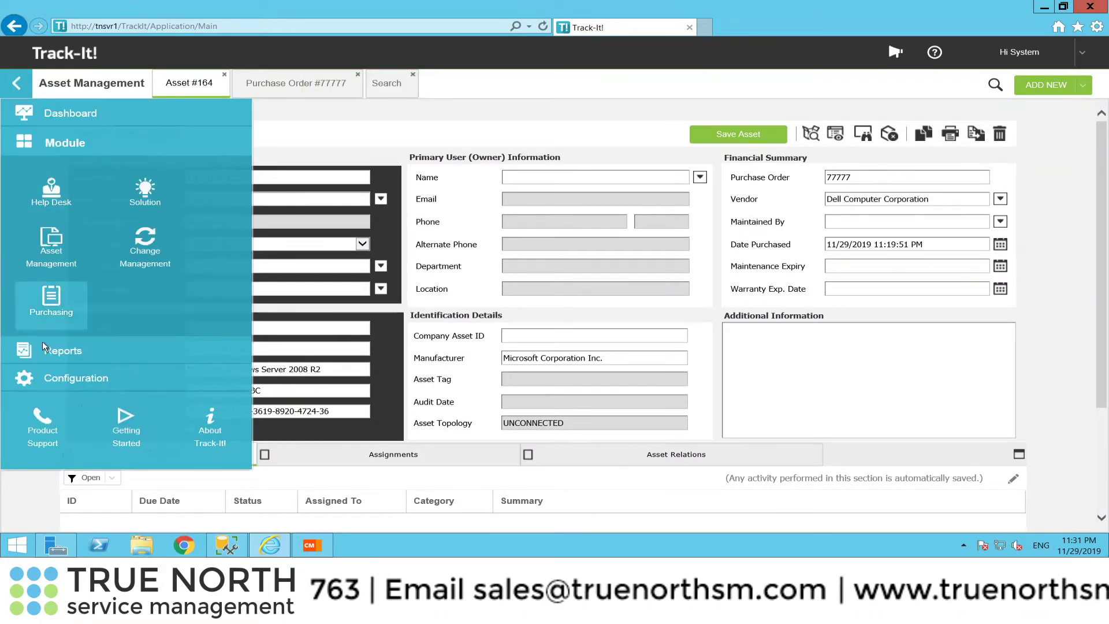
left_click(99, 378)
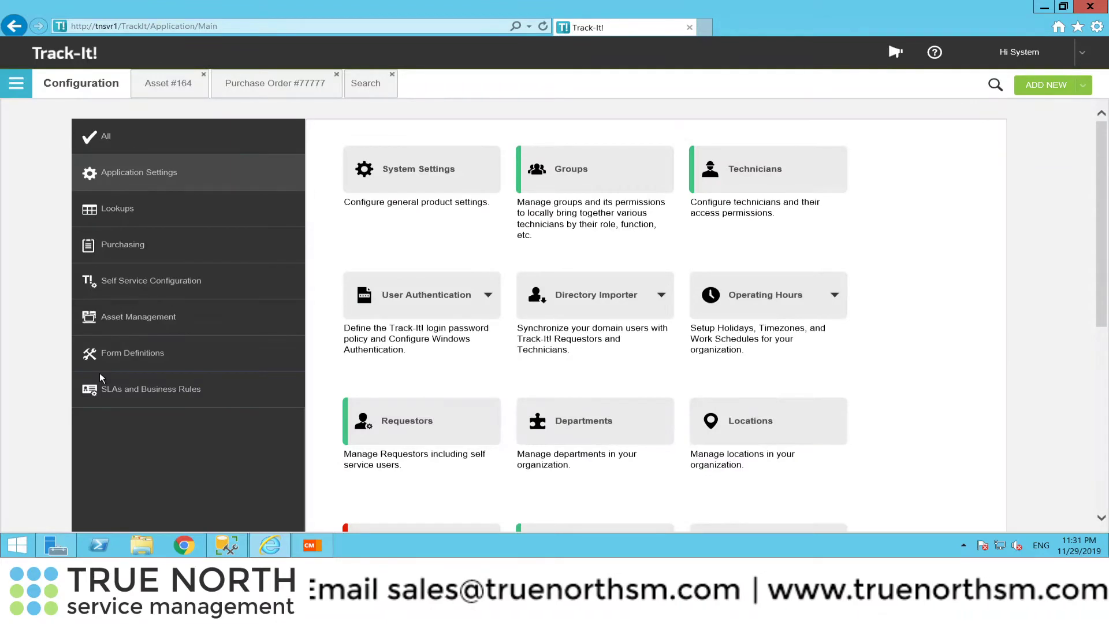
left_click(129, 321)
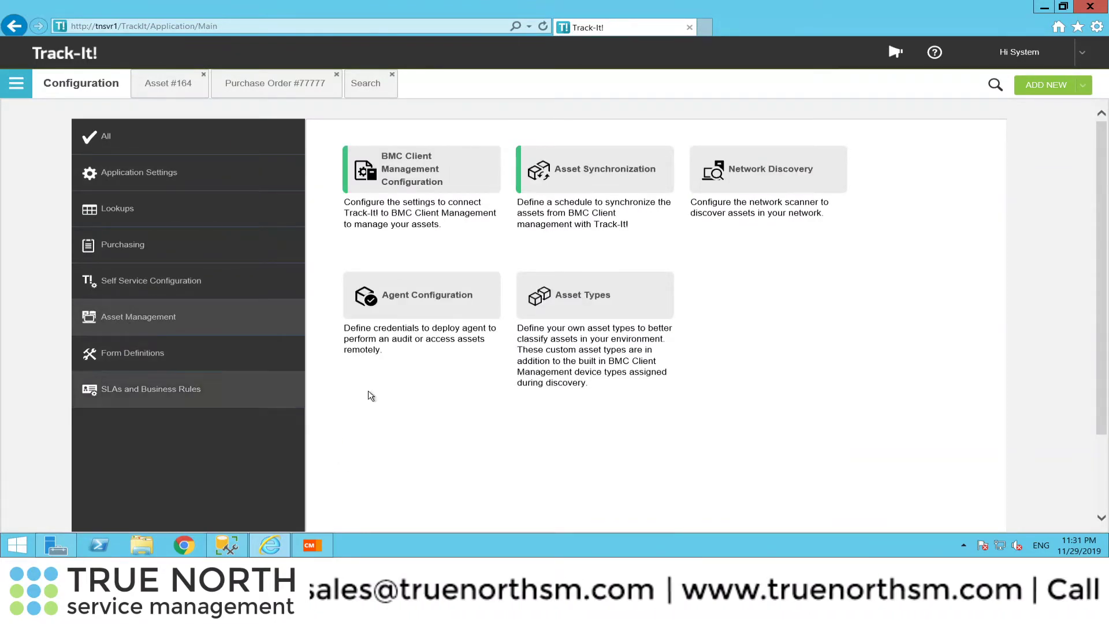
left_click(443, 305)
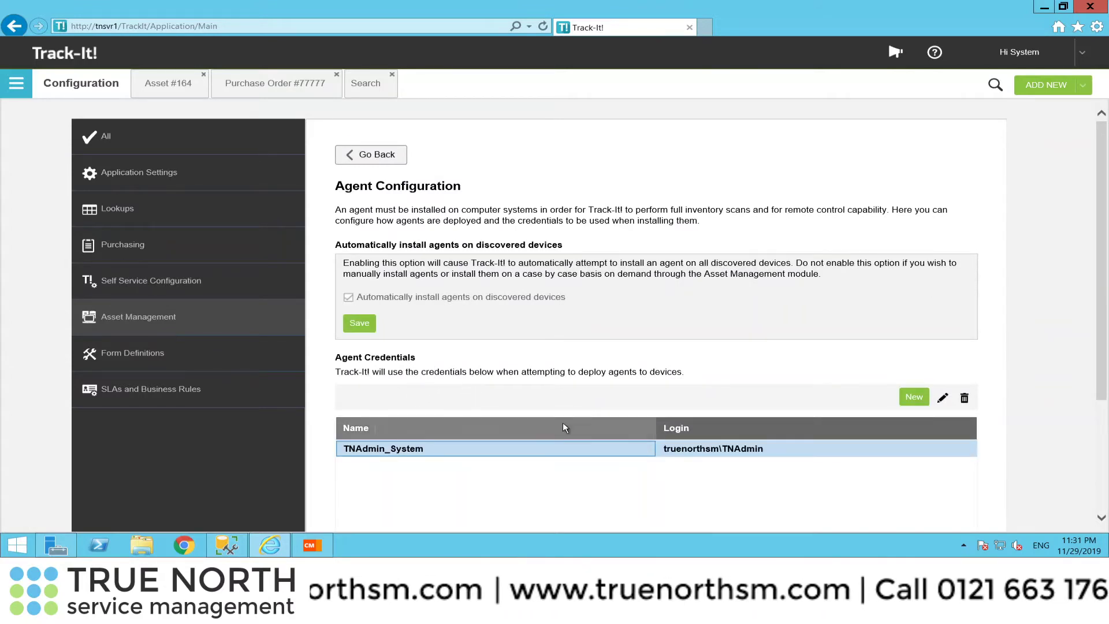
left_click(595, 430)
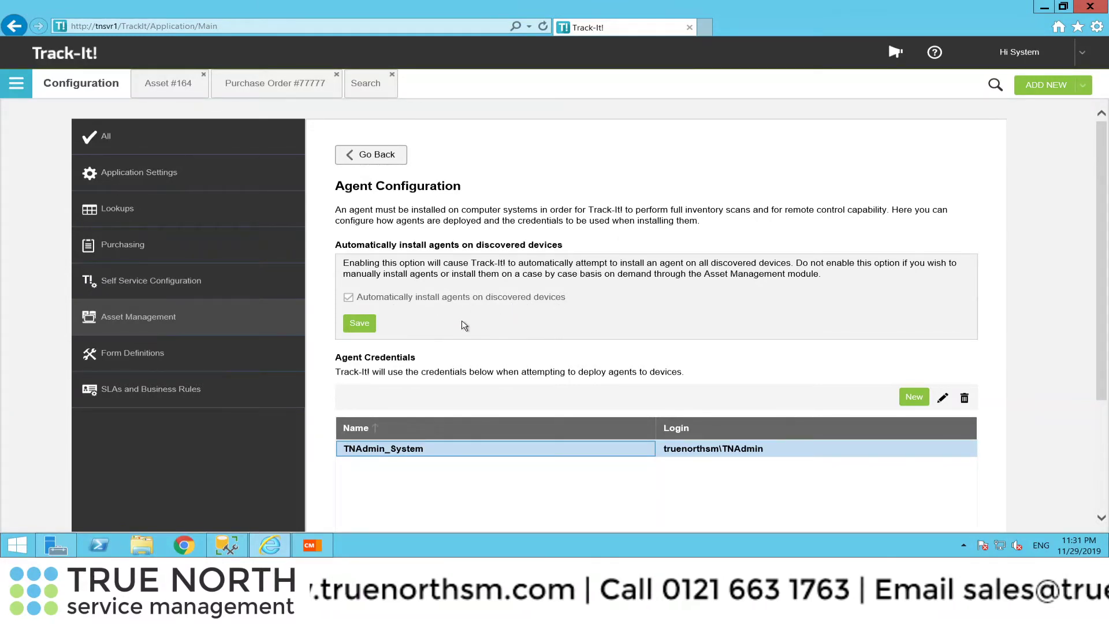
left_click(379, 156)
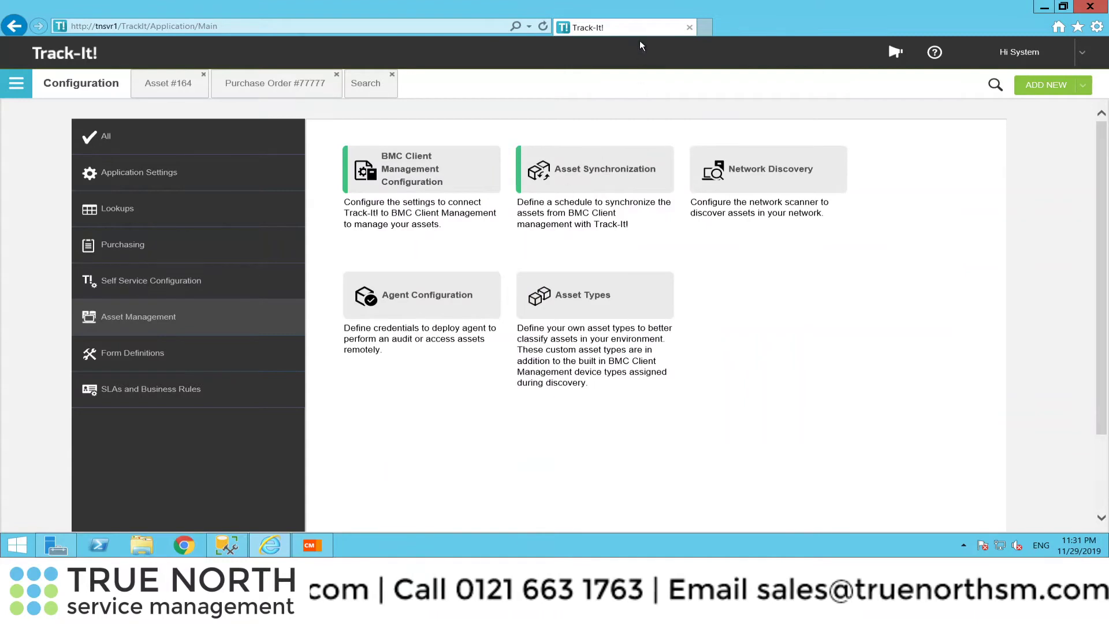
On the client machine, run BCM_Agent_Install.exe from the Windows agent rollout on the TNSVR1 rollout page and finish the installation.
mouse_move(322, 558)
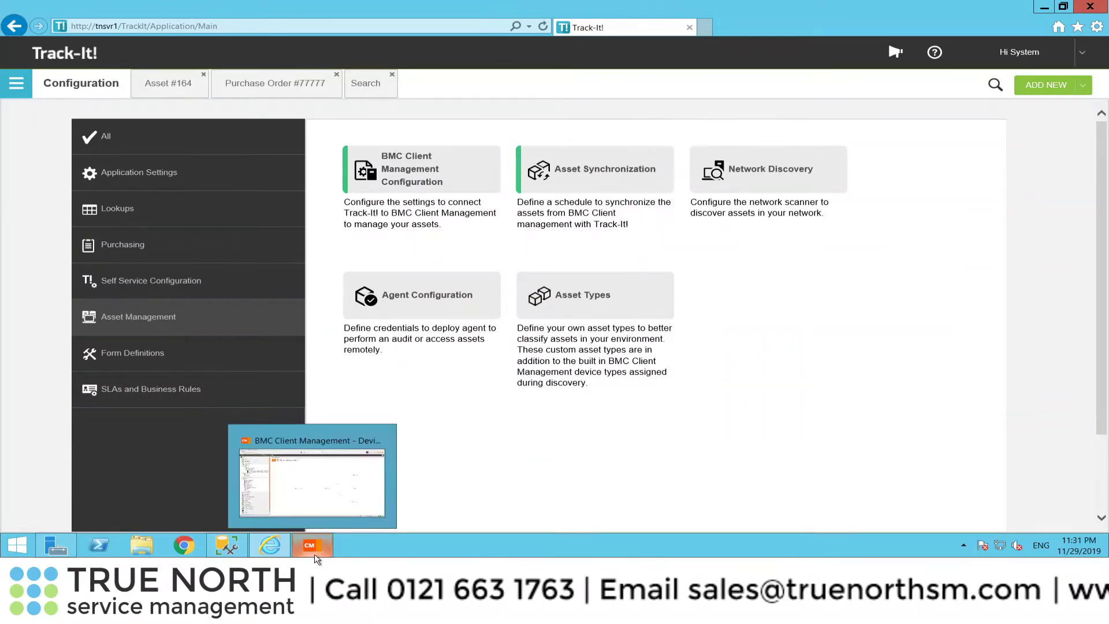
mouse_move(282, 555)
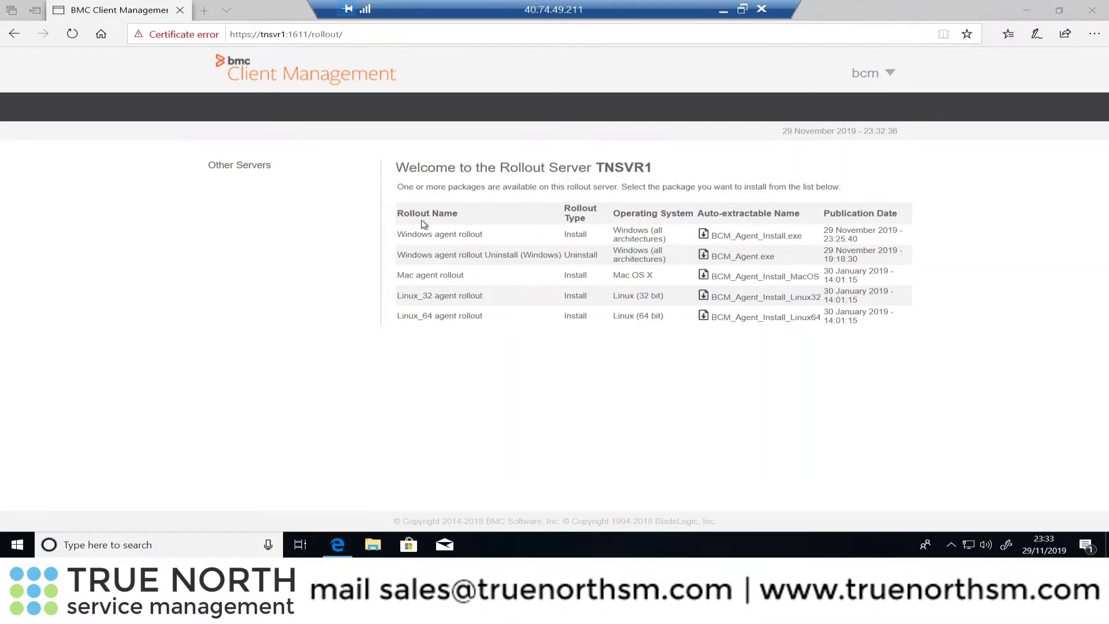
left_click(439, 235)
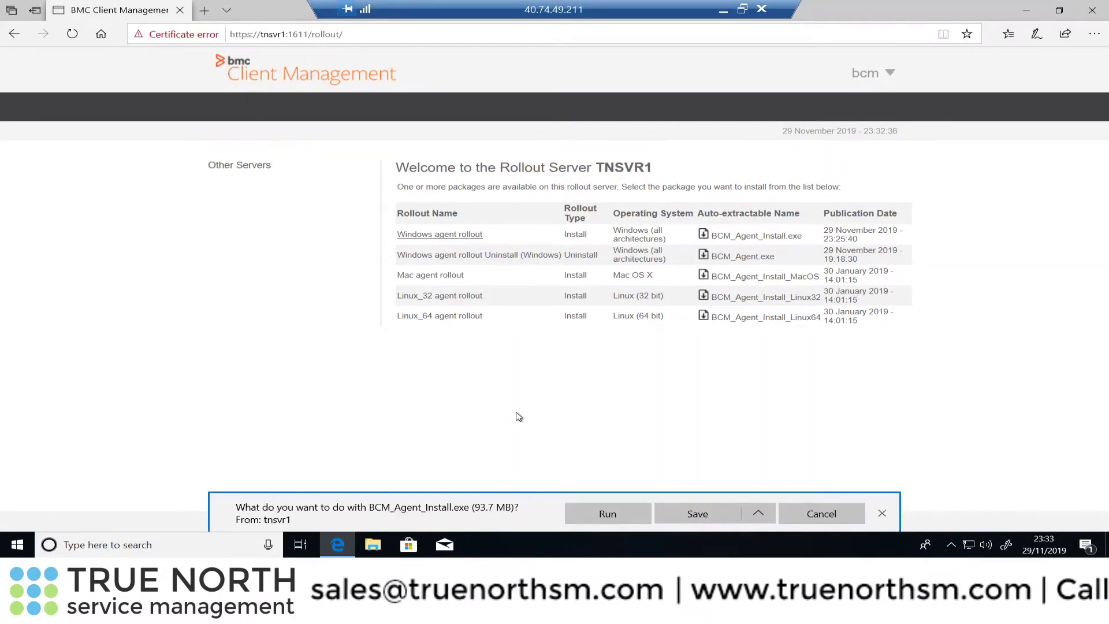
left_click(604, 513)
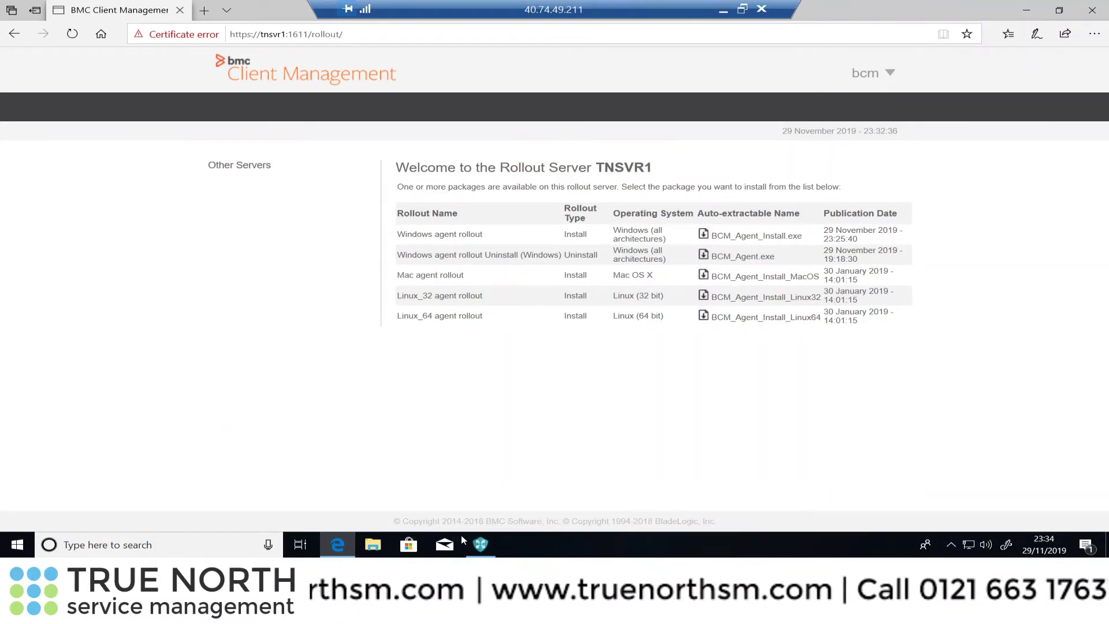
left_click(478, 544)
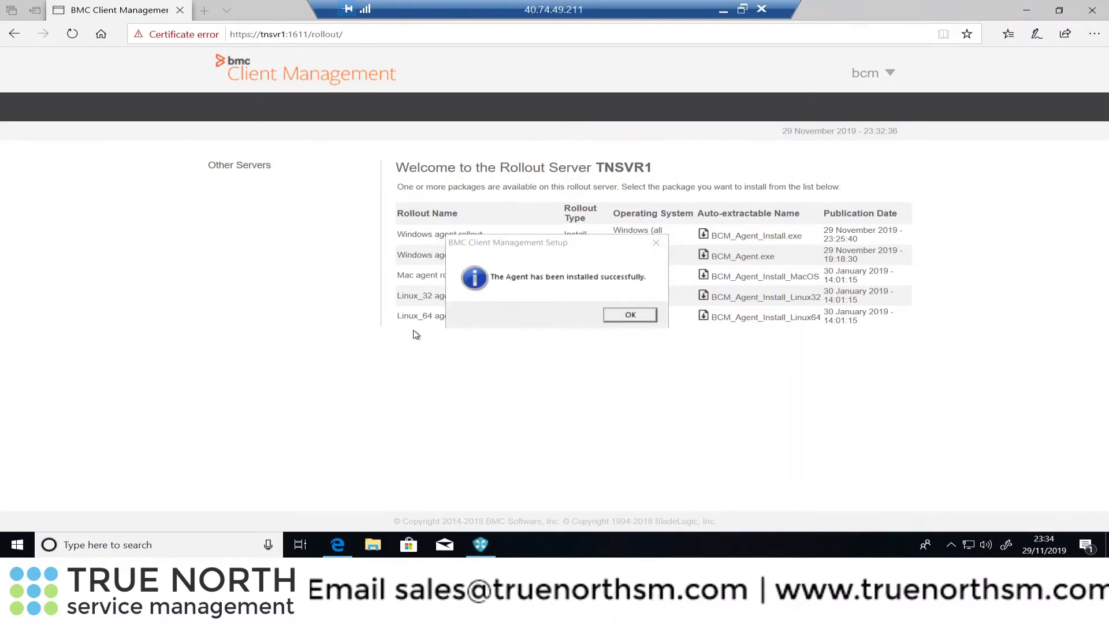
left_click(630, 315)
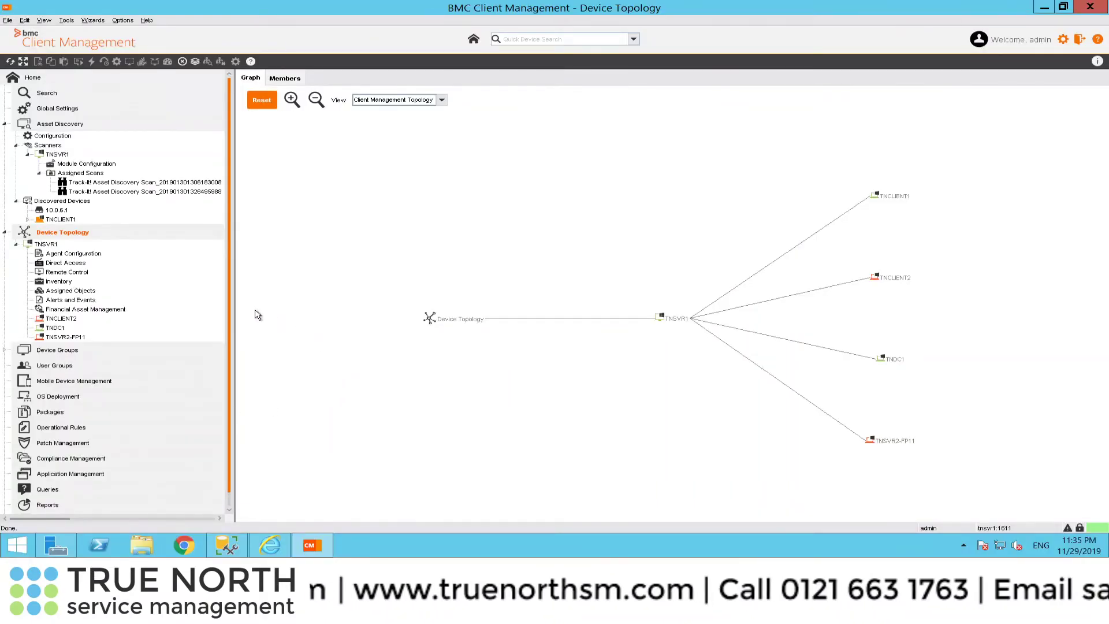
Switch to BMC Client Management, refresh the Device Topology and TNSVR1, and select TNCLIENT1 among its members.
right_click(75, 235)
left_click(84, 240)
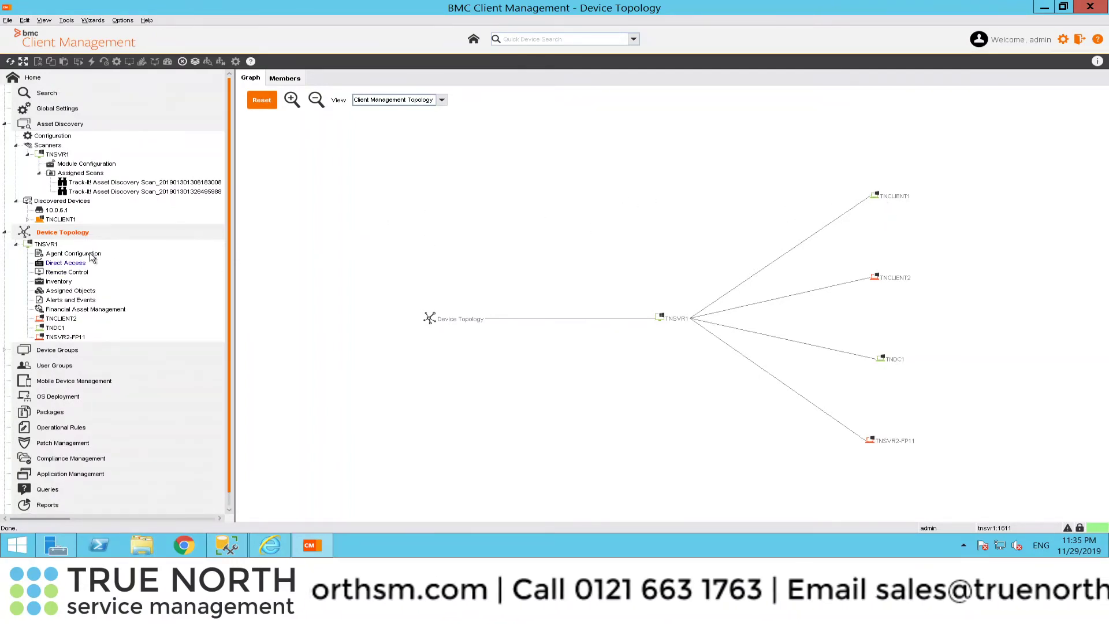
left_click(50, 245)
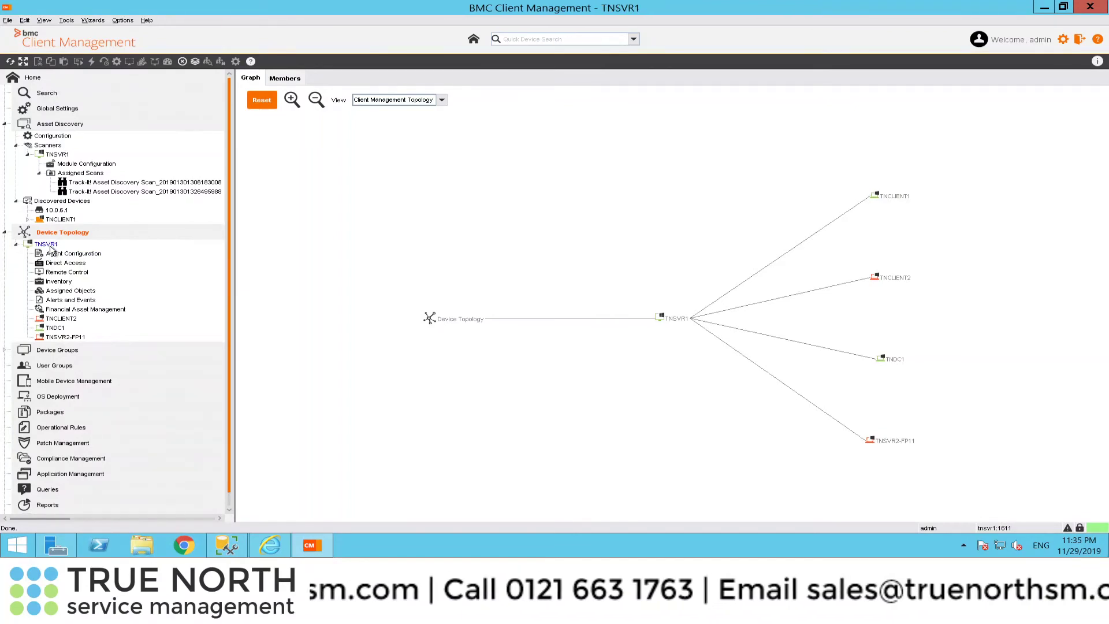
right_click(50, 246)
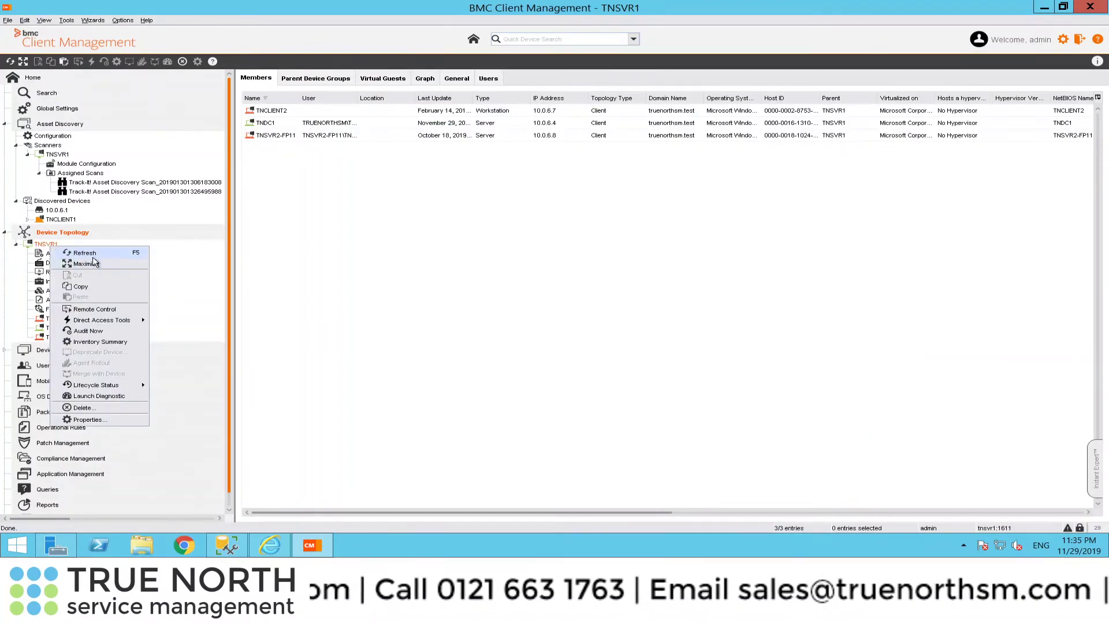
left_click(85, 253)
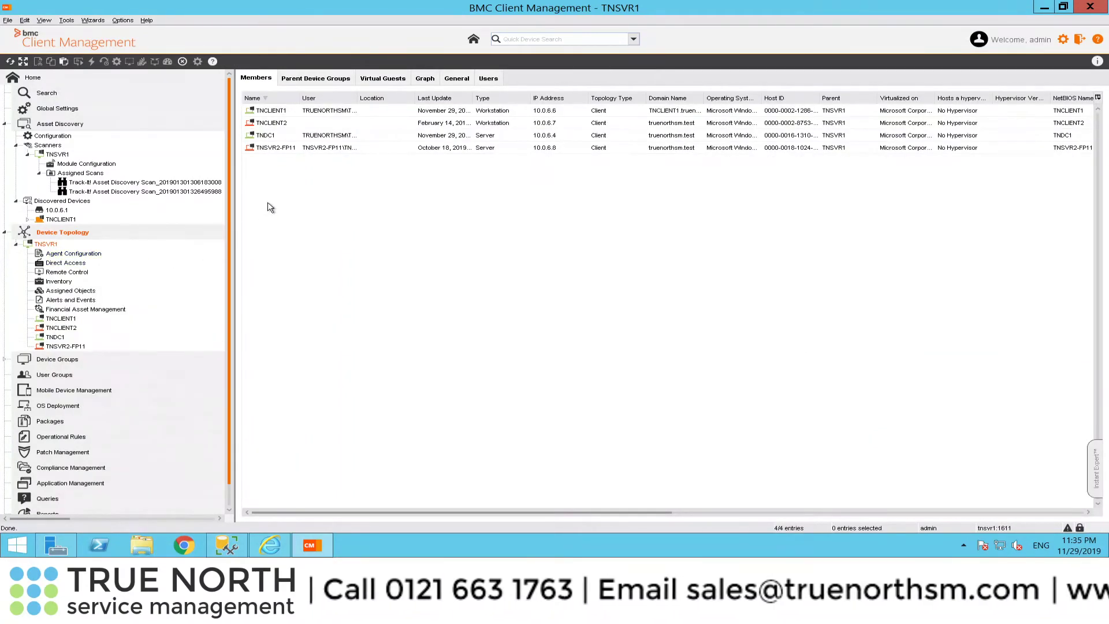
left_click(283, 115)
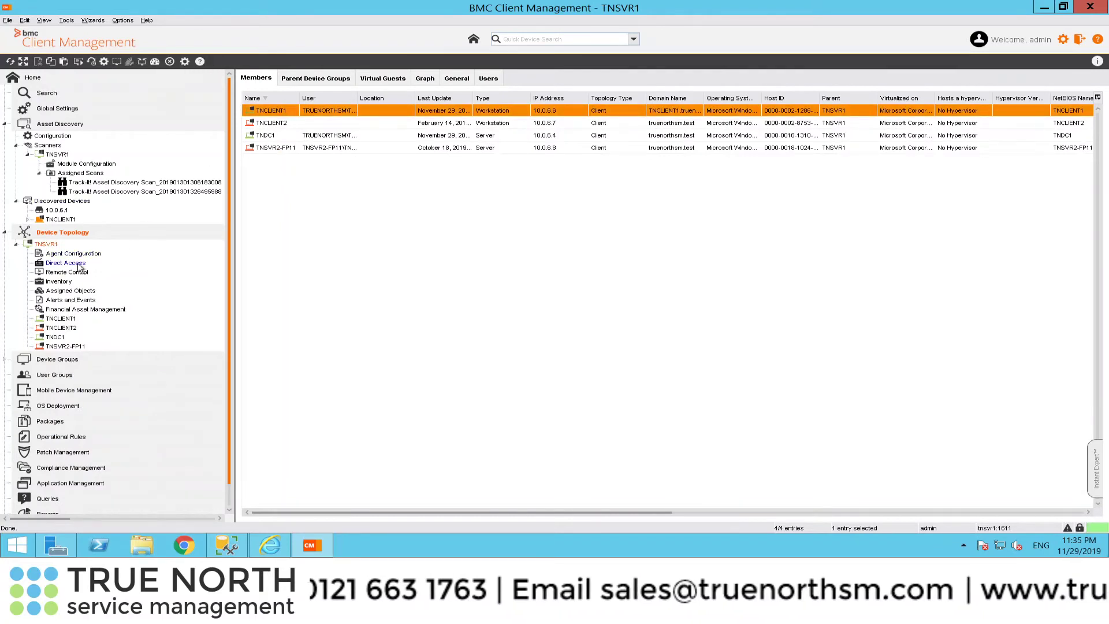
Open TNCLIENT1's inventory, check its software and hardware summaries, and send an immediate audit request to the device.
left_click(62, 319)
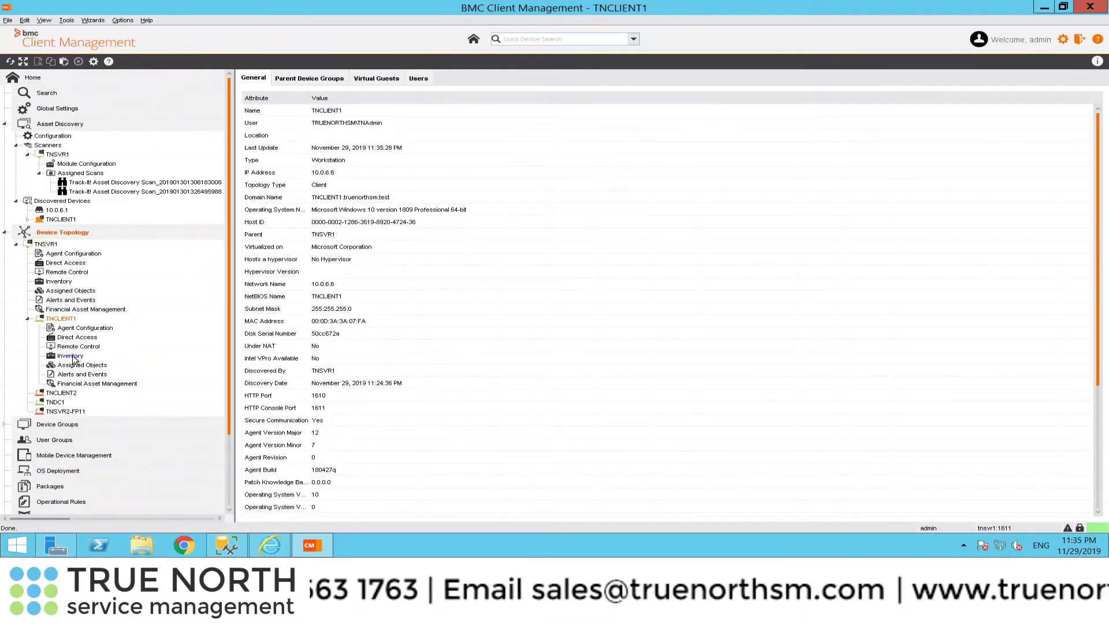
left_click(72, 356)
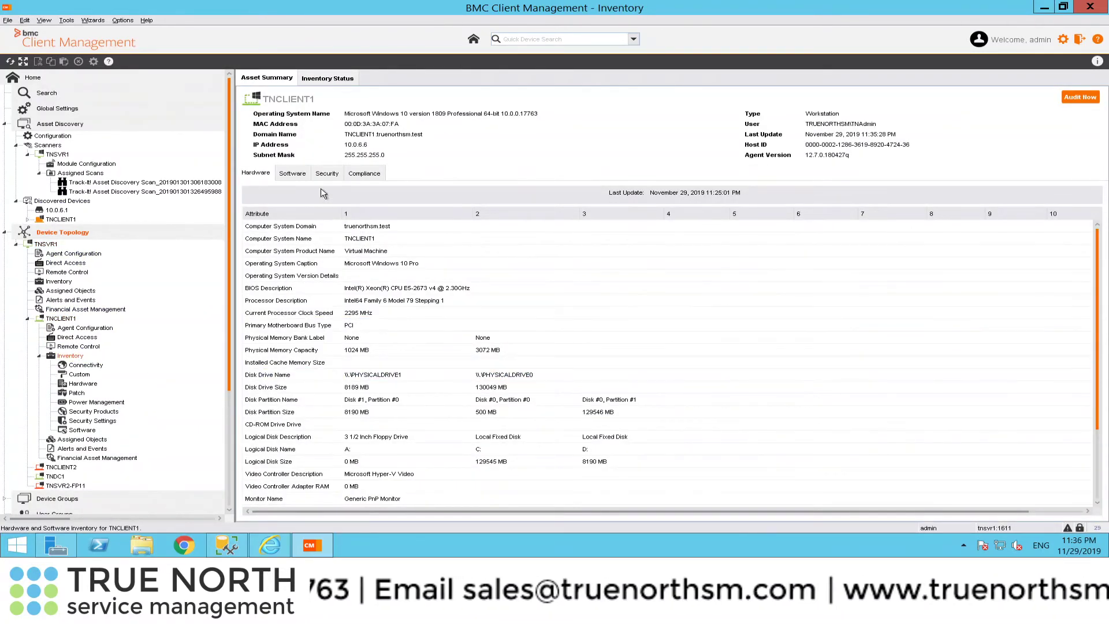
left_click(290, 175)
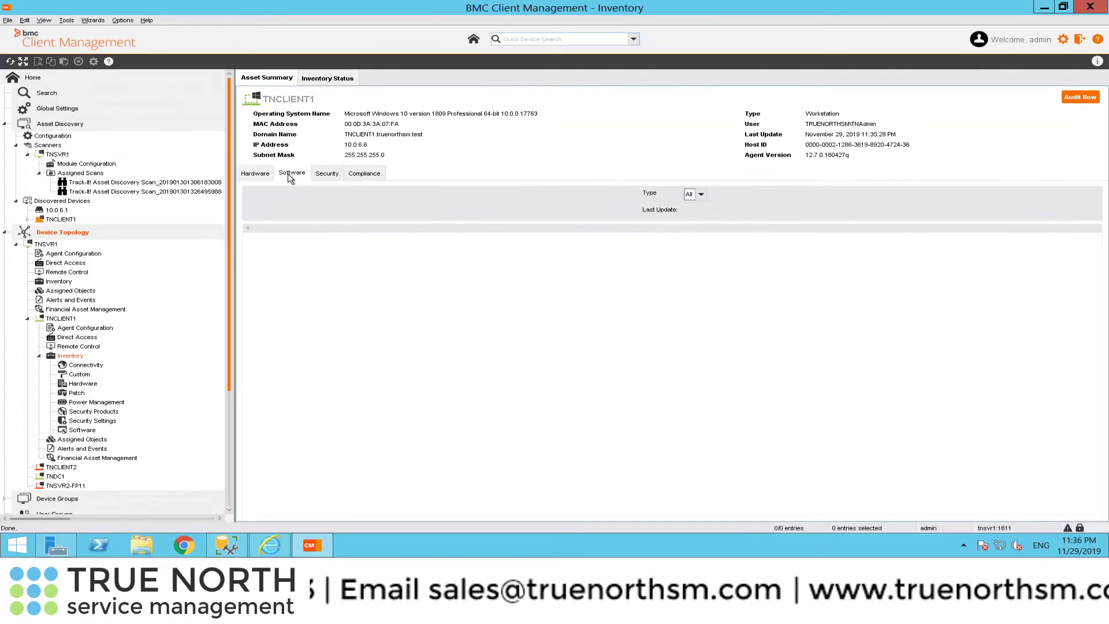
left_click(257, 175)
left_click(1080, 97)
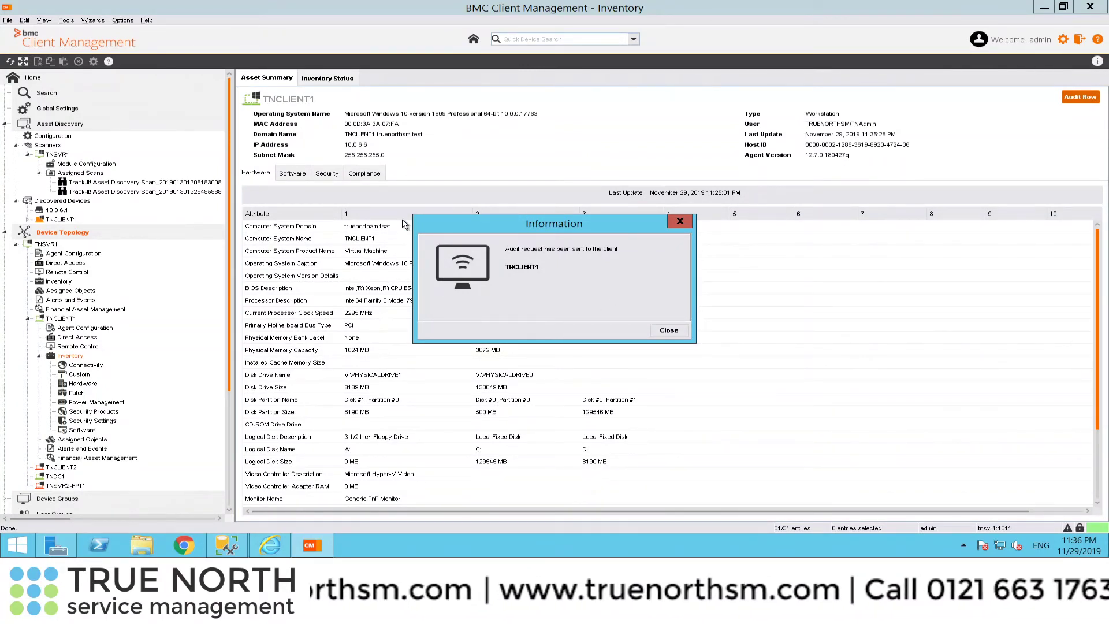
Switch to Track-It! and send another audit request from the TNCLIENT1 asset record.
mouse_move(264, 554)
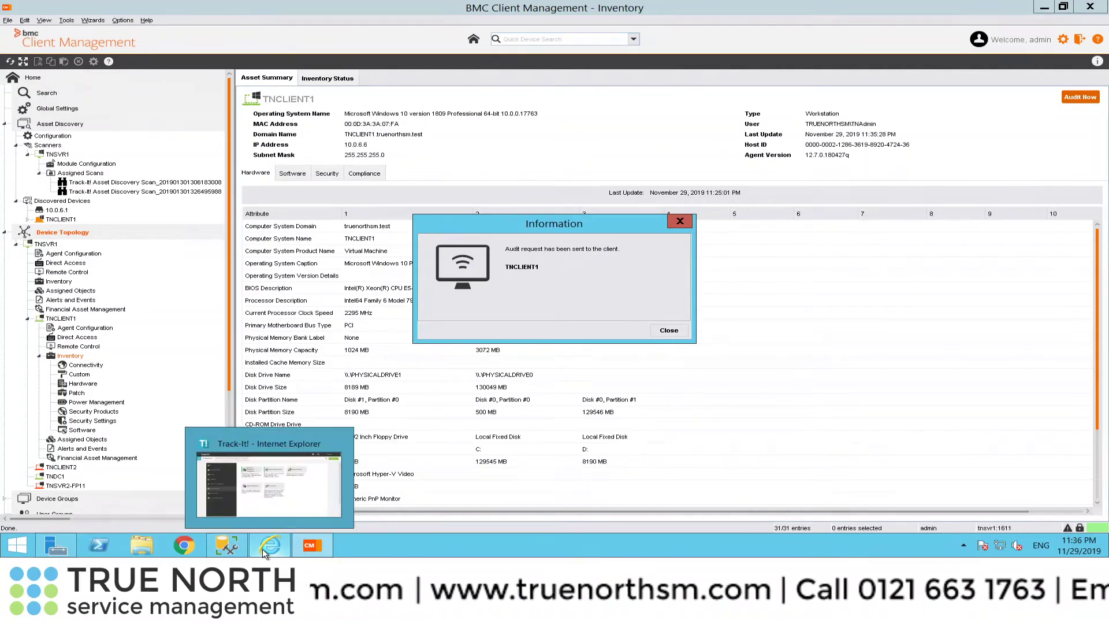
left_click(305, 501)
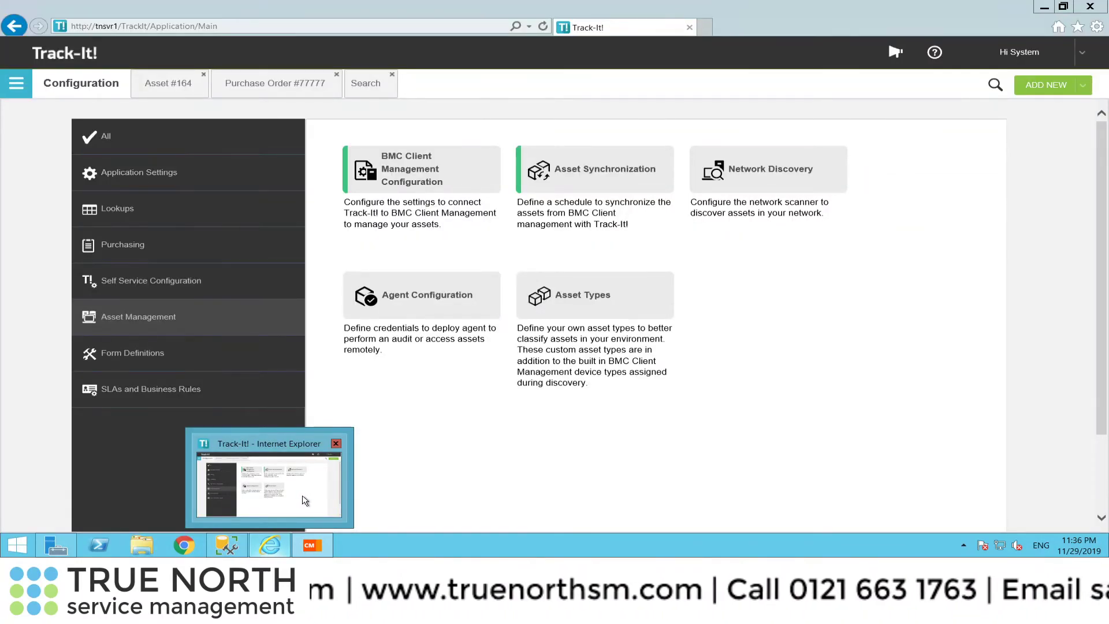
left_click(173, 85)
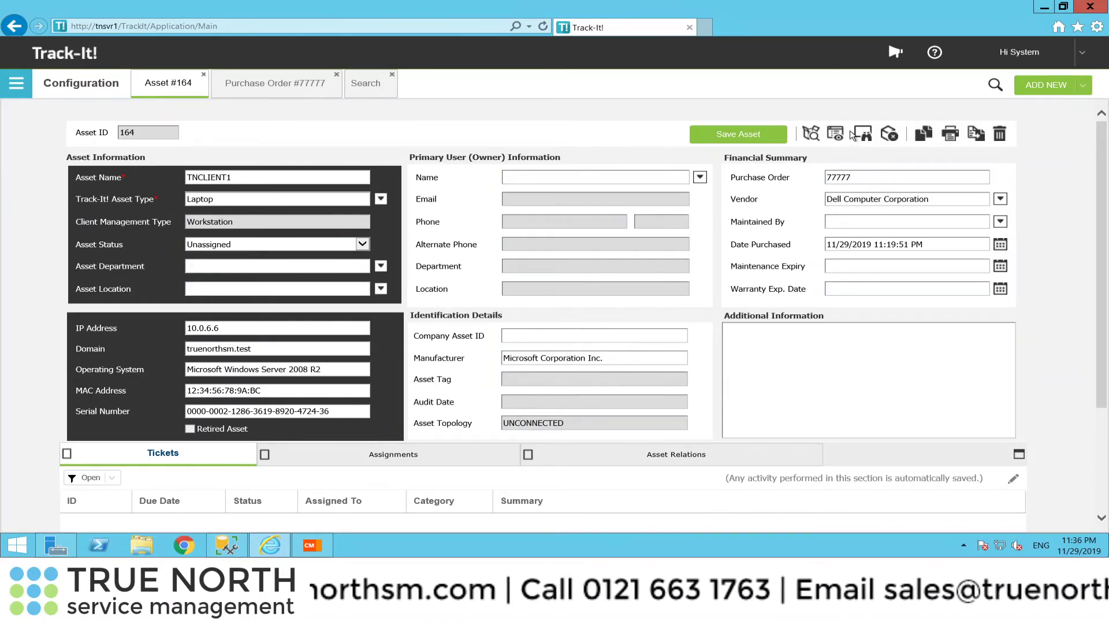
left_click(810, 135)
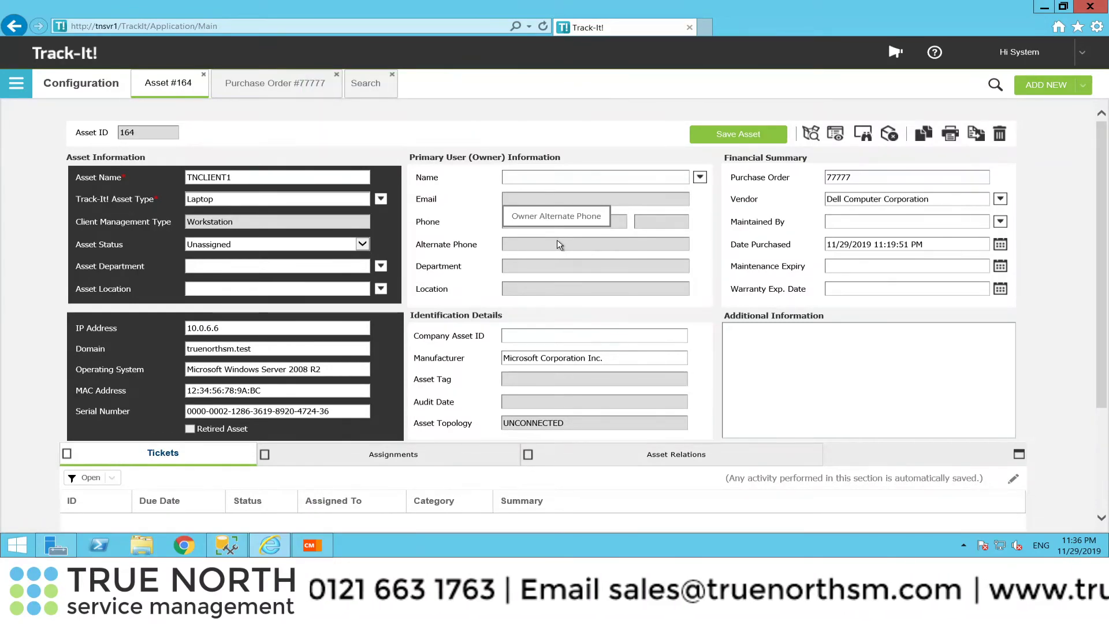
Switch to BMC Client Management and refresh the Discovered Devices list under Asset Discovery.
mouse_move(333, 556)
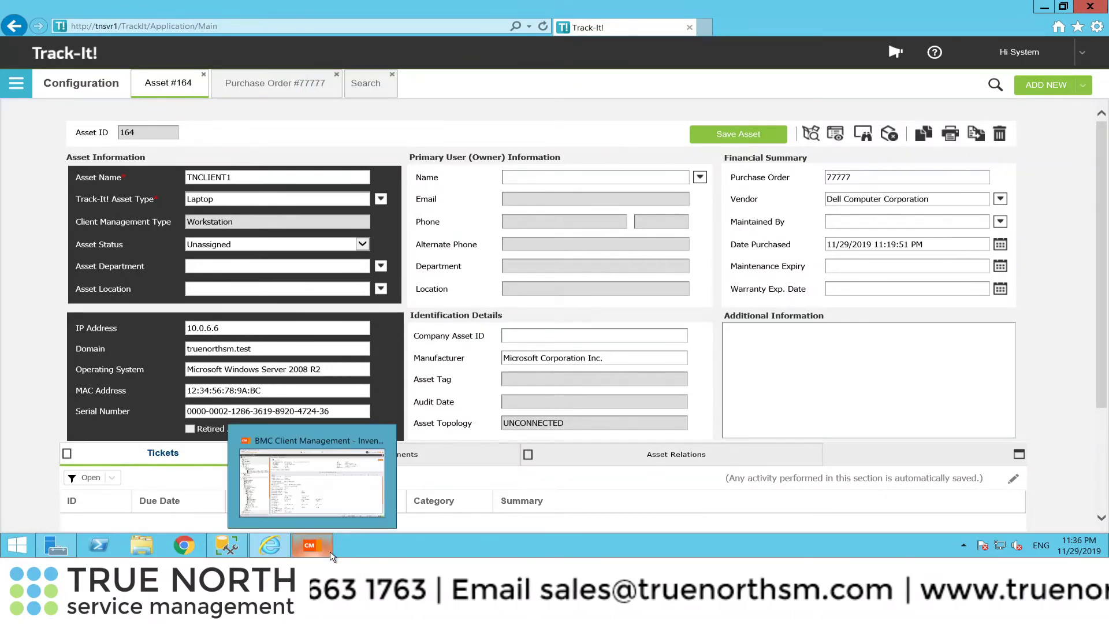
left_click(359, 509)
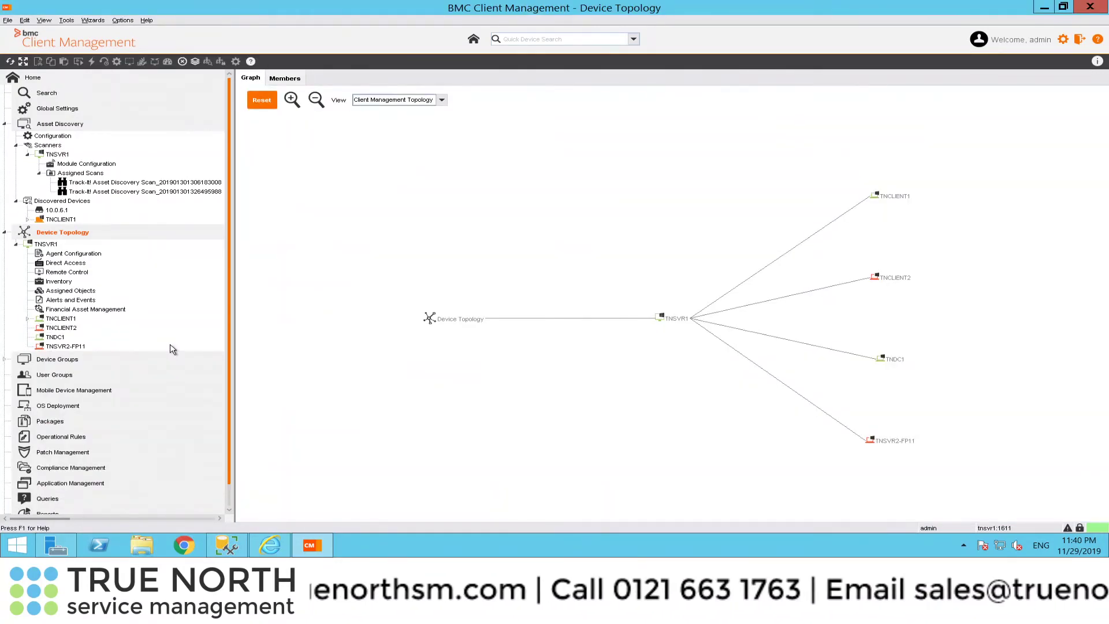
left_click(60, 201)
right_click(60, 201)
left_click(88, 206)
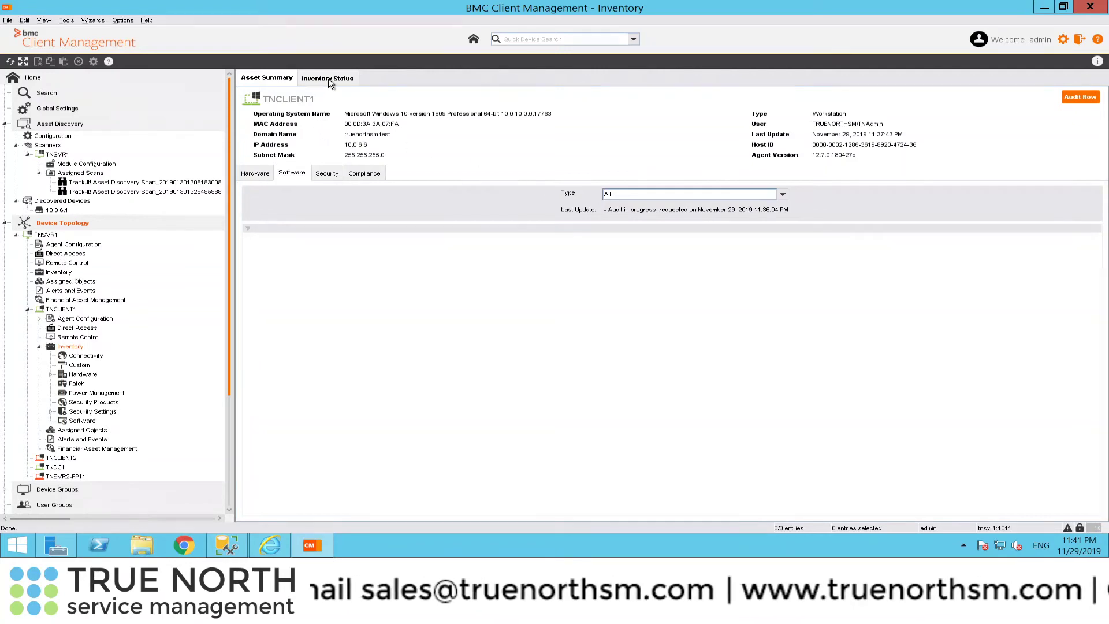
Examine TNCLIENT1's audited security, hardware and software inventory, then check the inventory status of each category.
left_click(328, 175)
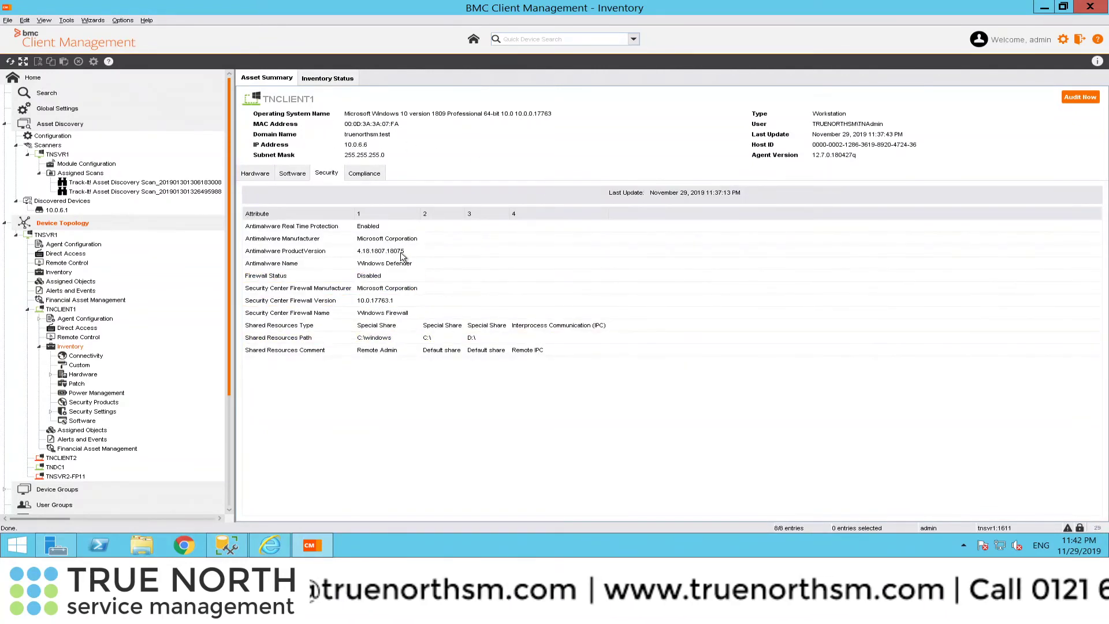
left_click(257, 175)
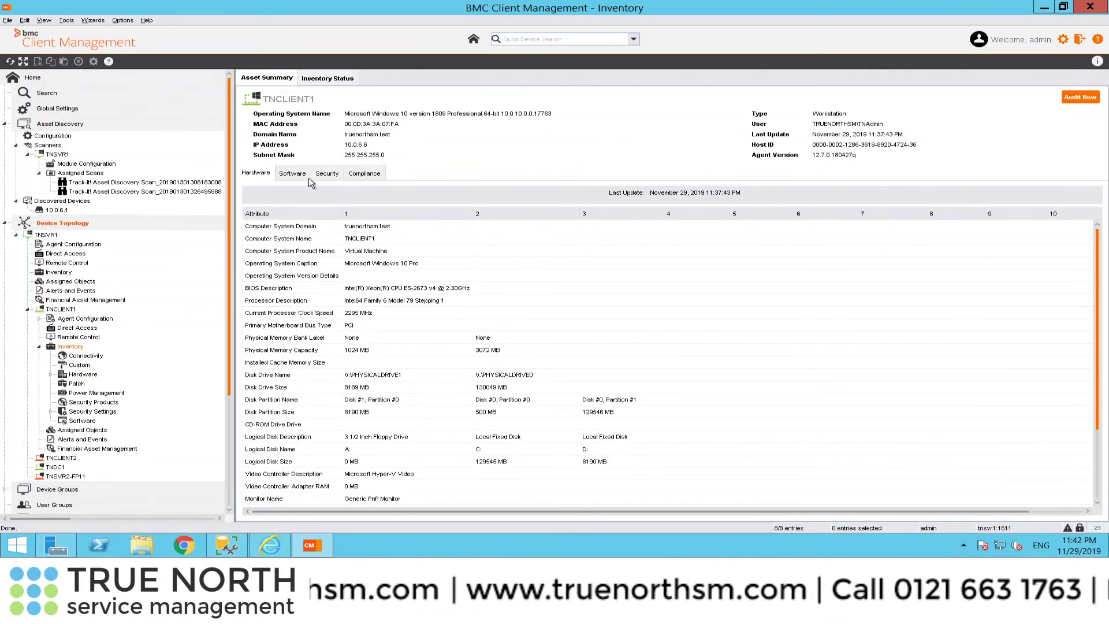
left_click(326, 176)
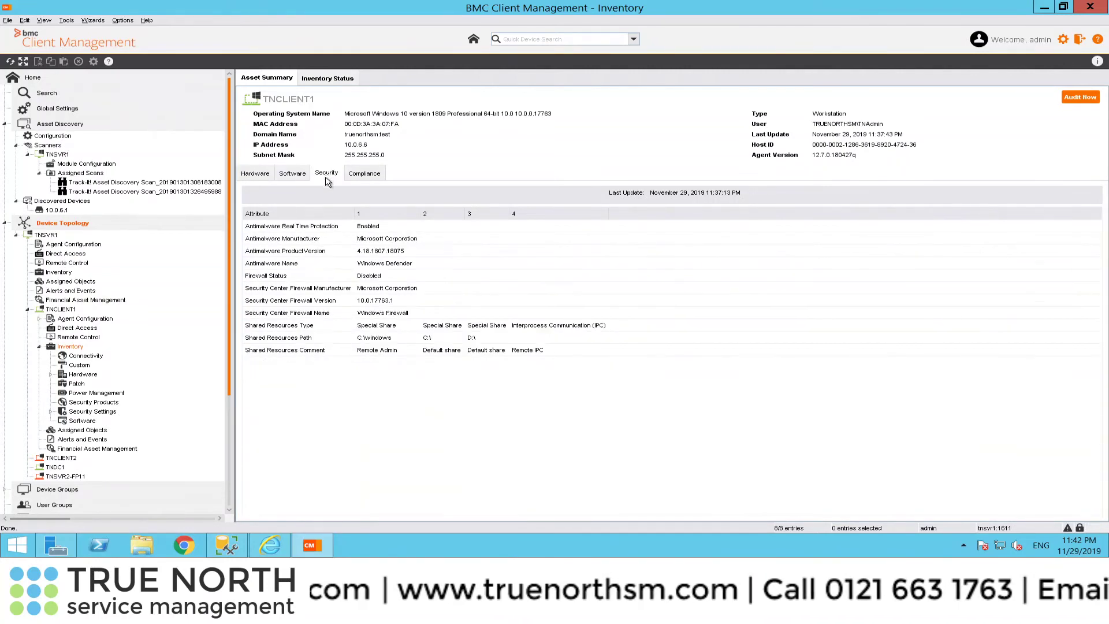
left_click(293, 174)
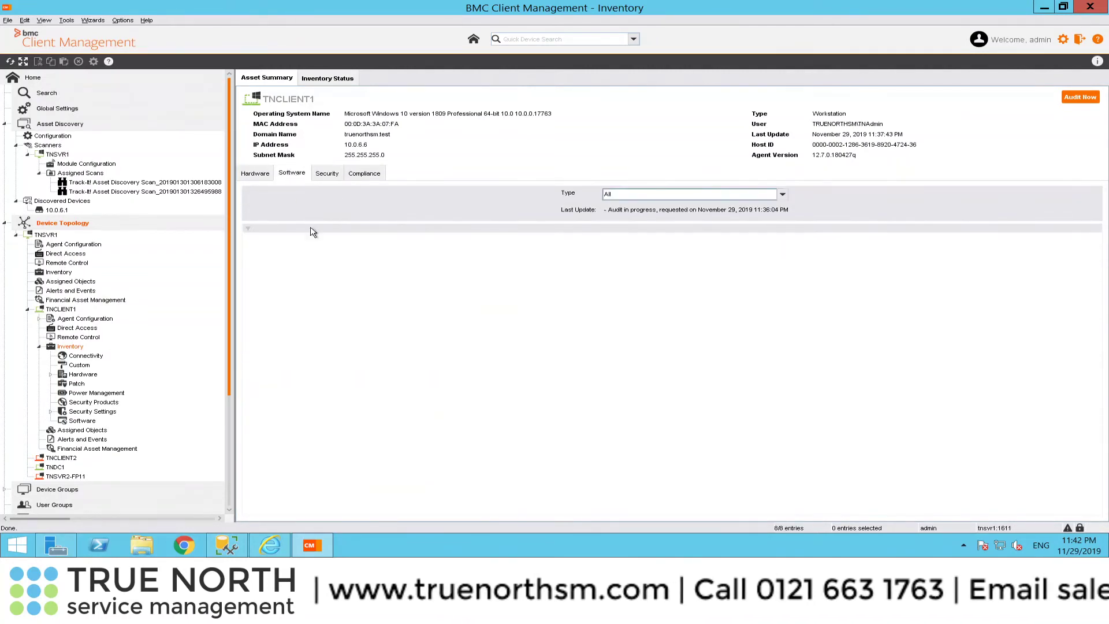
left_click(333, 79)
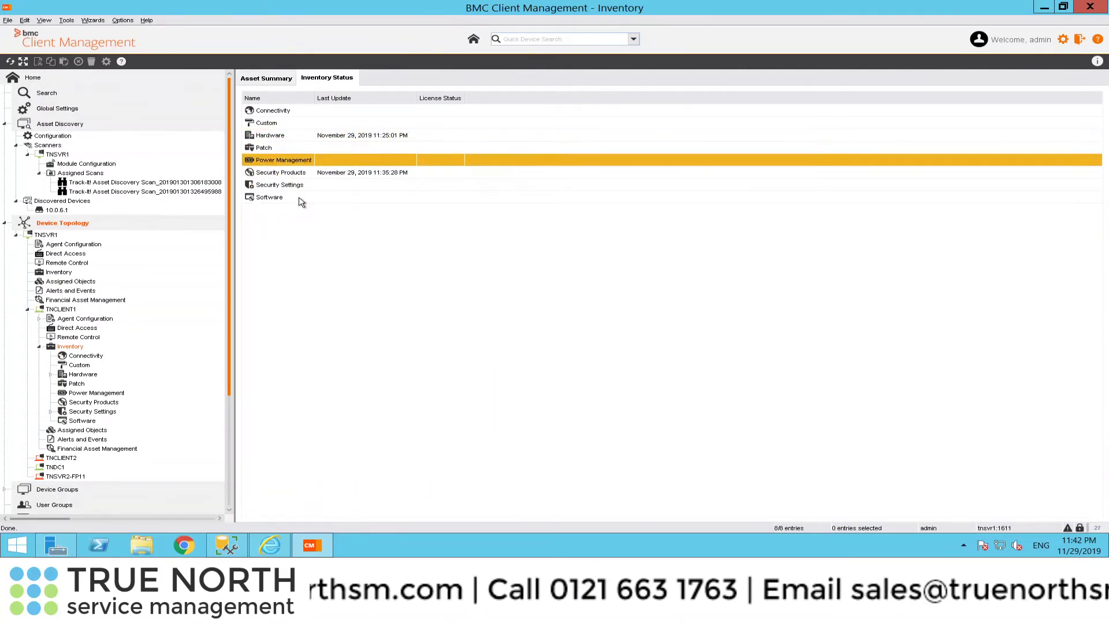
Switch to Track-It! and open the asset details of TNCLIENT1 to review the audited inventory.
left_click(270, 545)
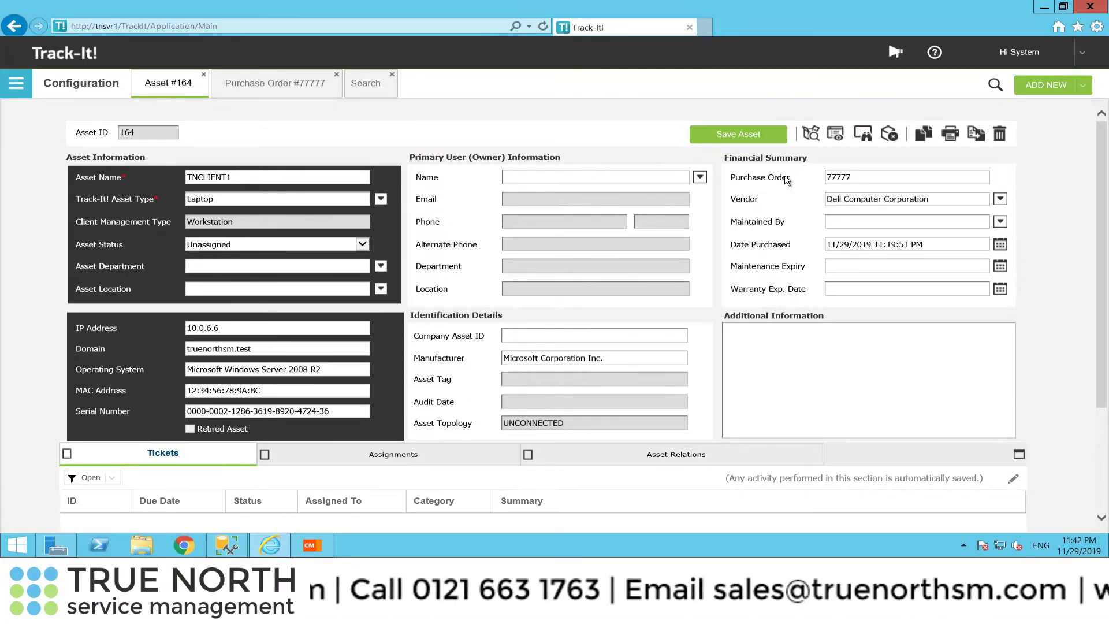
left_click(835, 138)
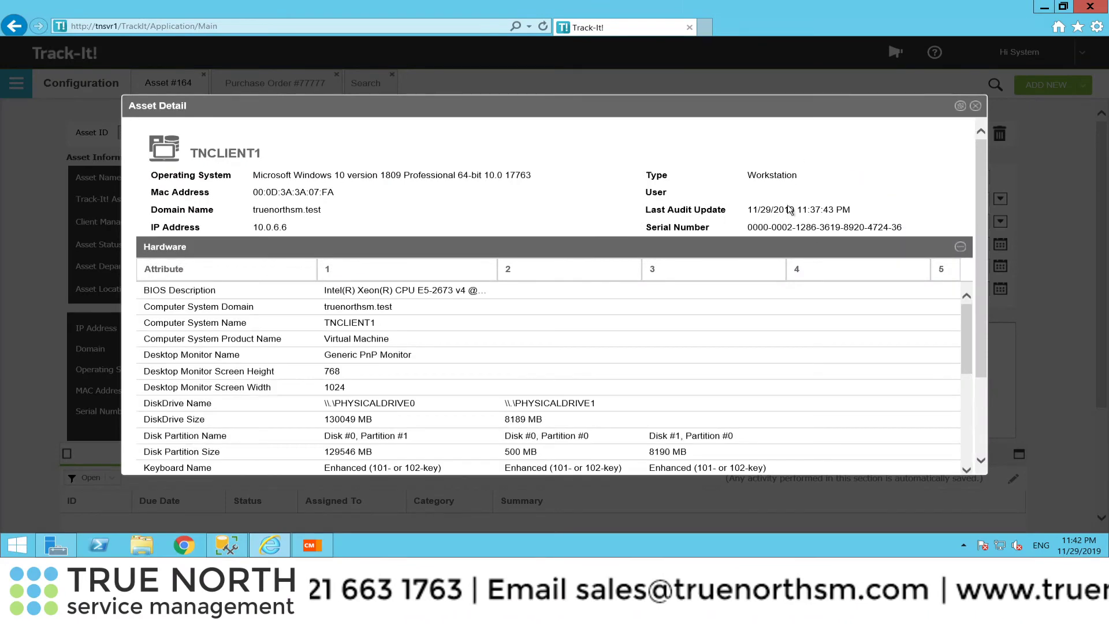
Review the Software, Security, Financial Asset Management and Asset Relations details of TNCLIENT1, and close the asset details.
left_click(961, 248)
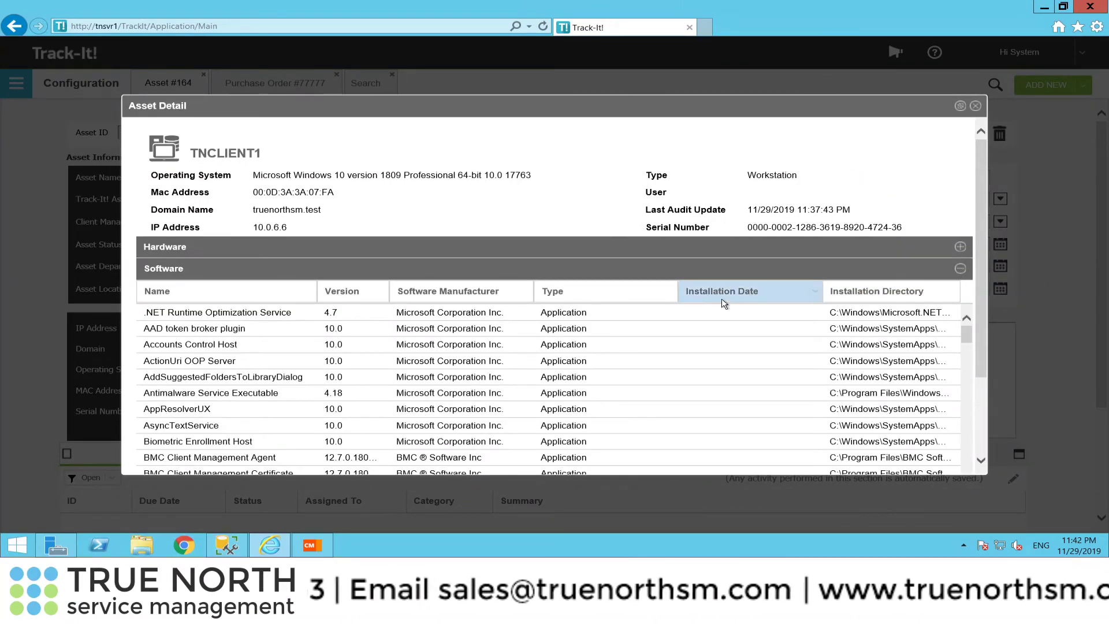
left_click(960, 269)
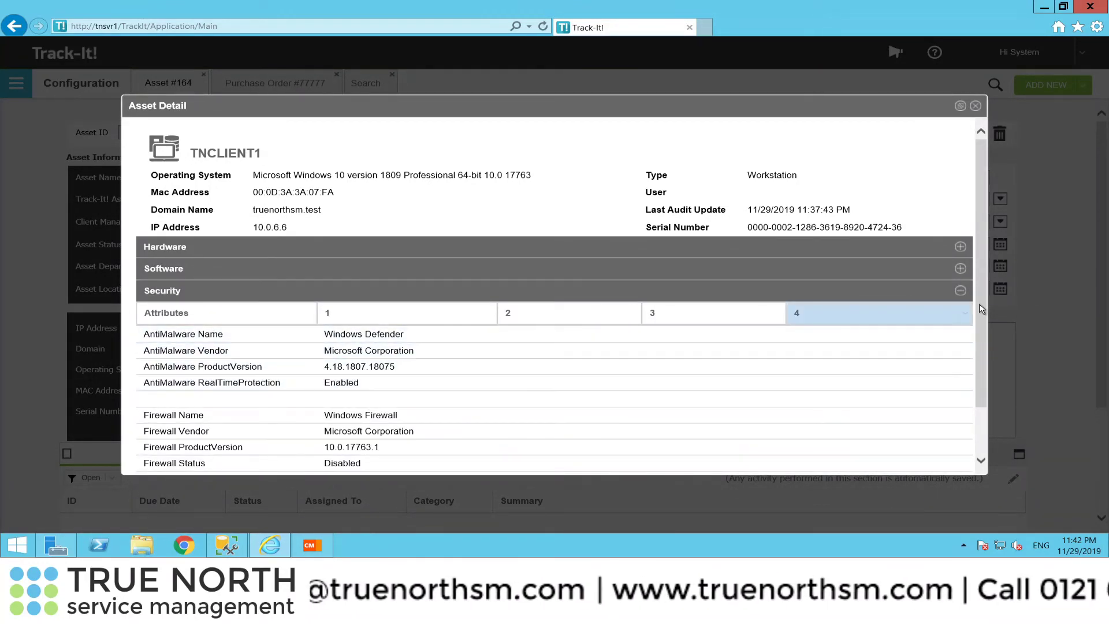
left_click(960, 291)
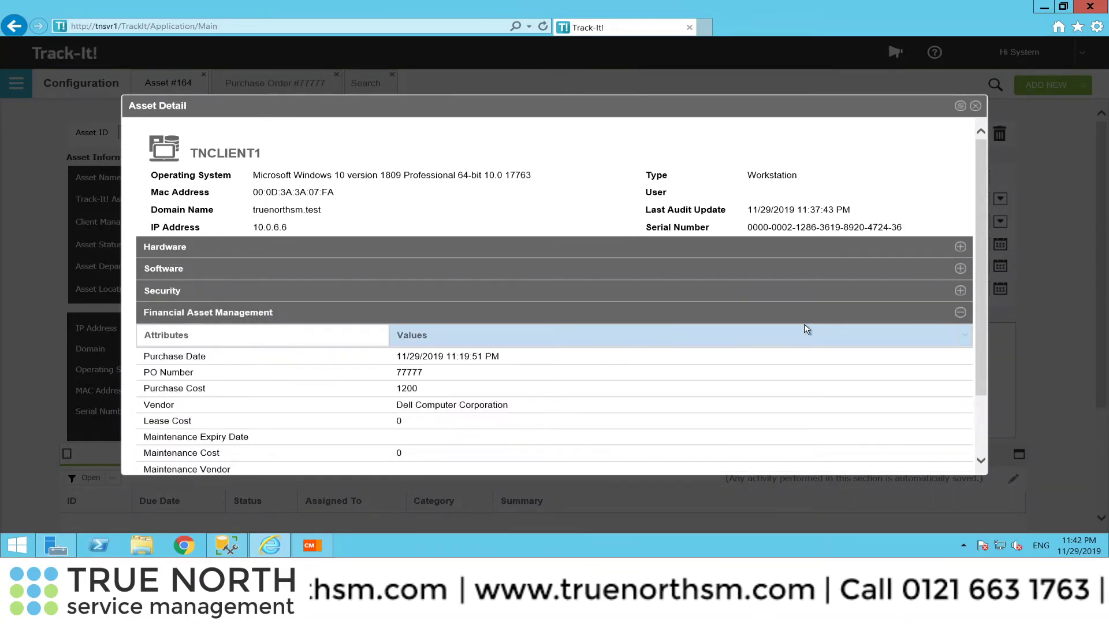
left_click(961, 317)
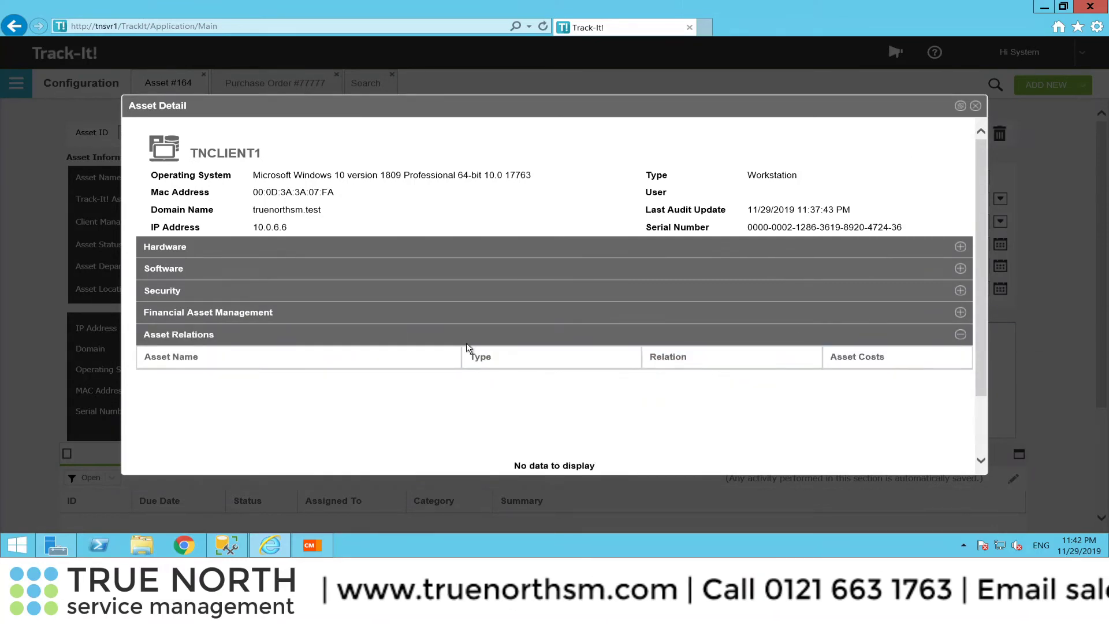
left_click(975, 106)
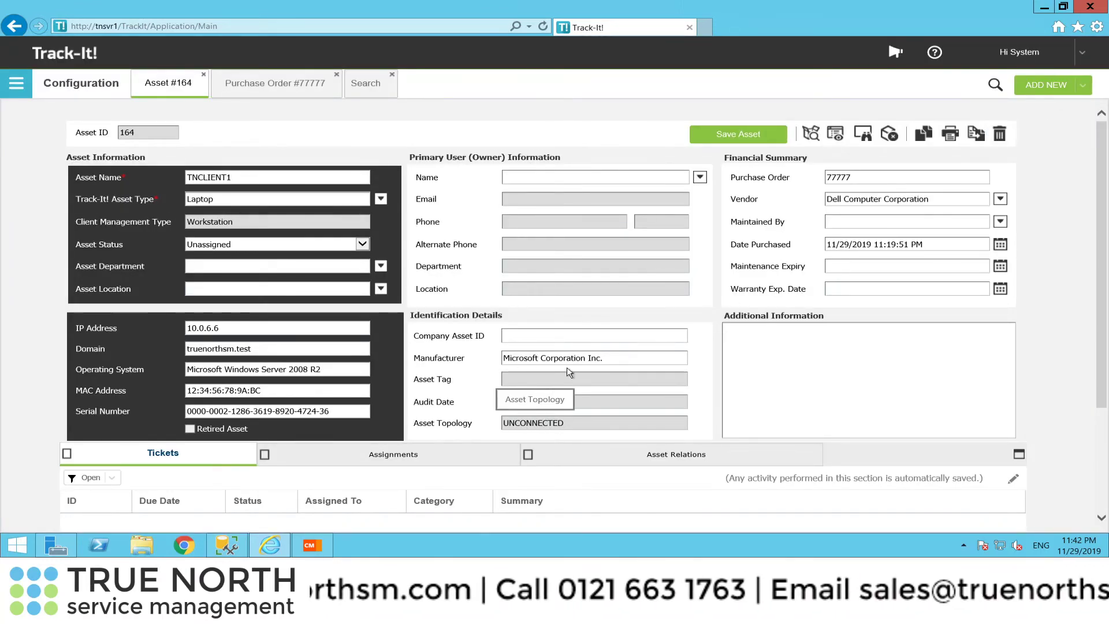
Refresh the TNCLIENT1 asset record, closing it and reopening asset #164 from the search results.
right_click(596, 143)
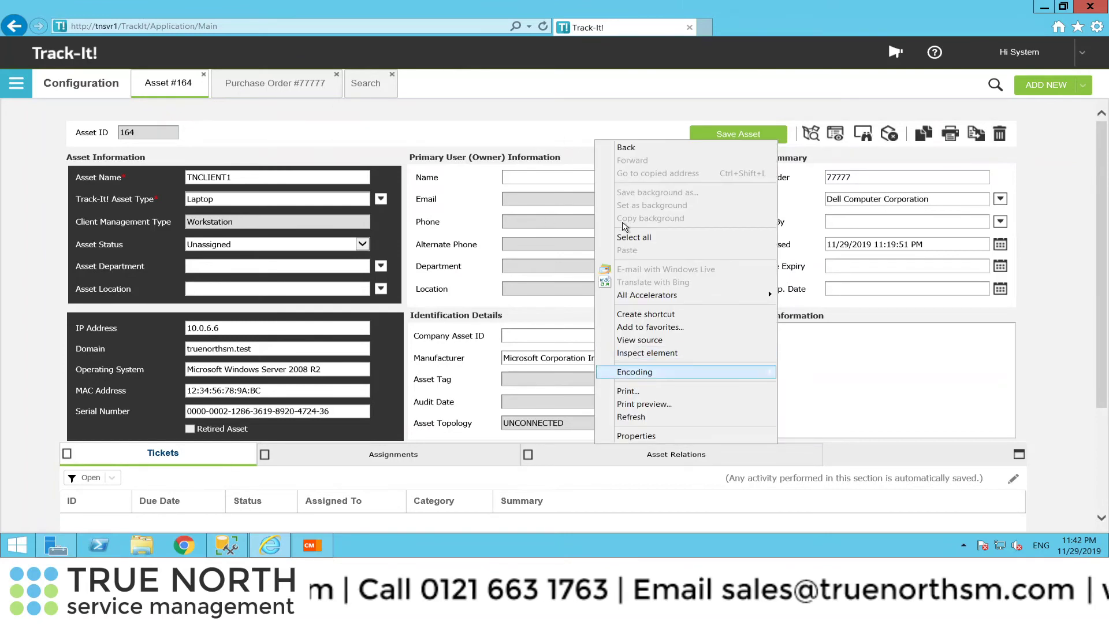
left_click(635, 417)
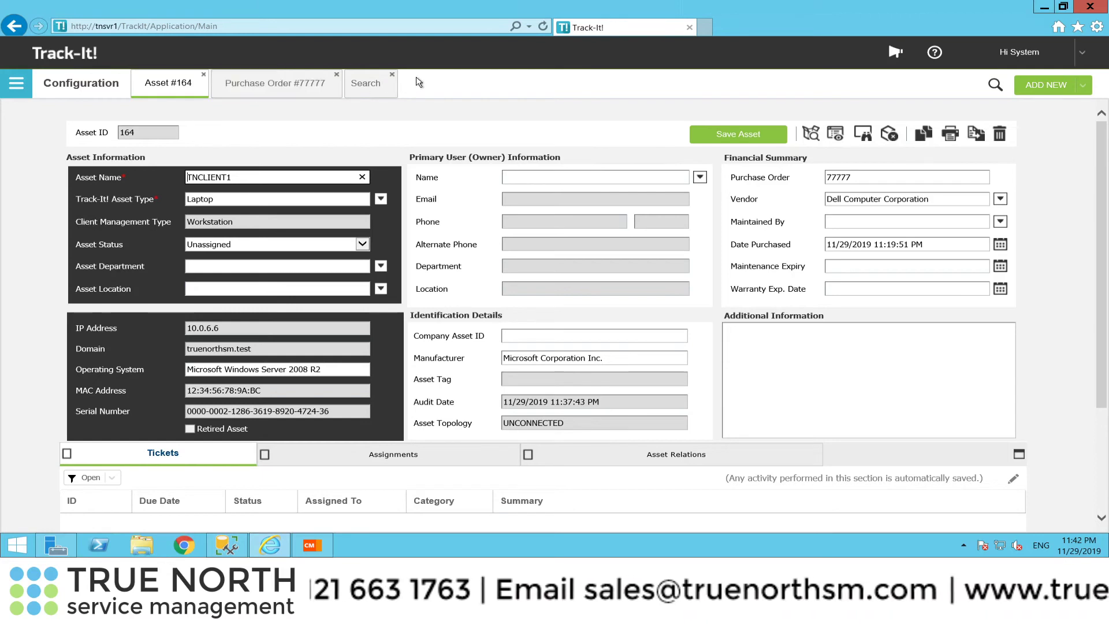
left_click(202, 80)
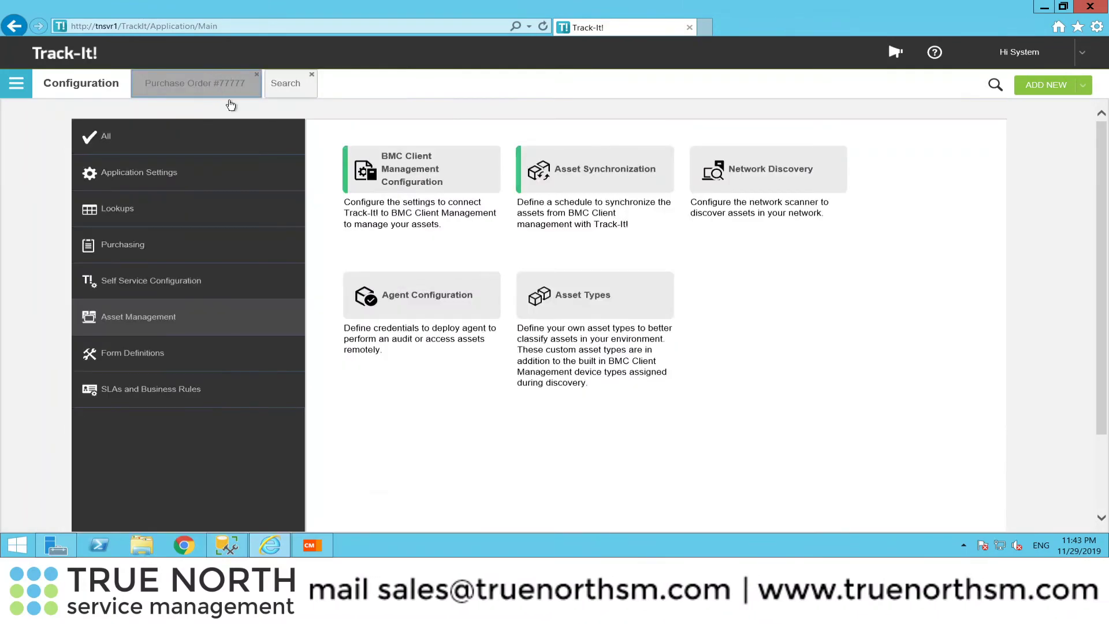
left_click(280, 84)
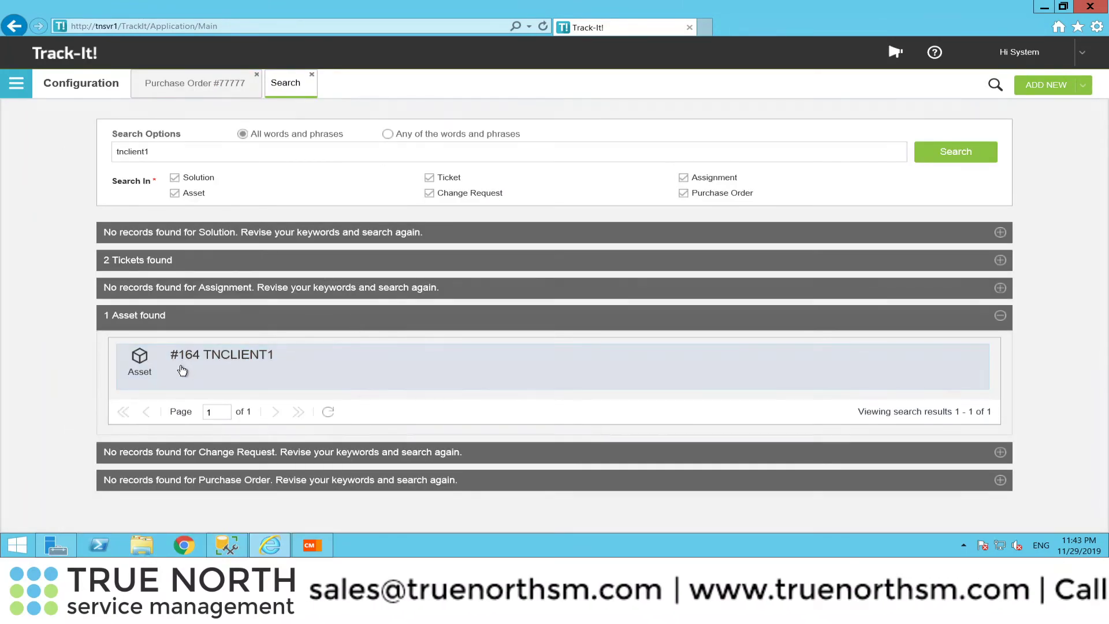
left_click(211, 357)
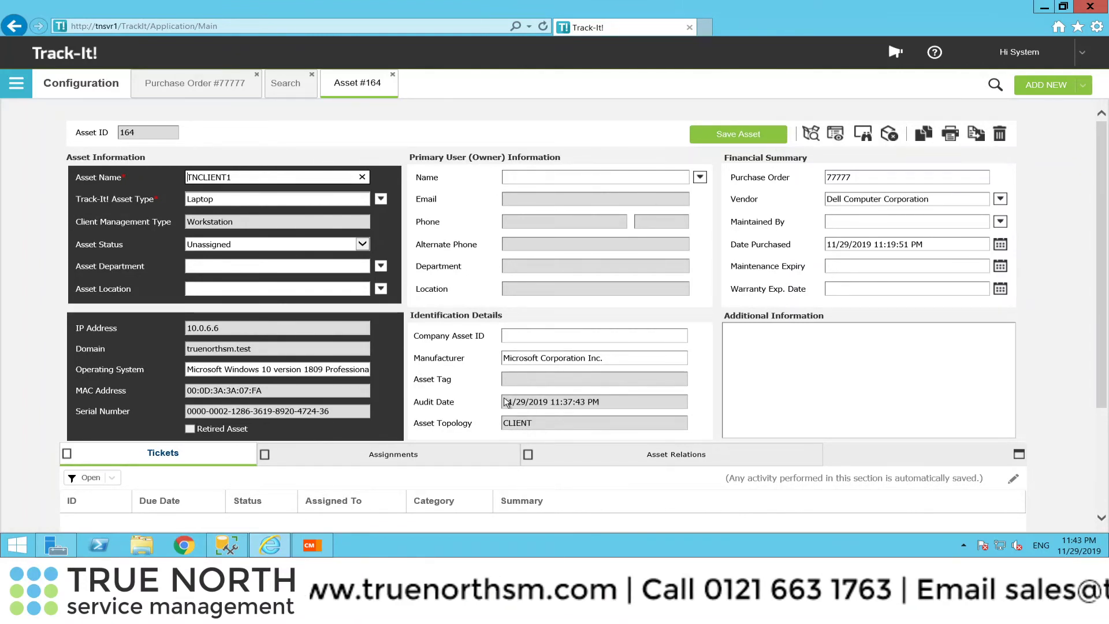
Switch to BMC Client Management to check TNCLIENT1's inventory status, and return to the asset record in Track-It!
left_click(312, 548)
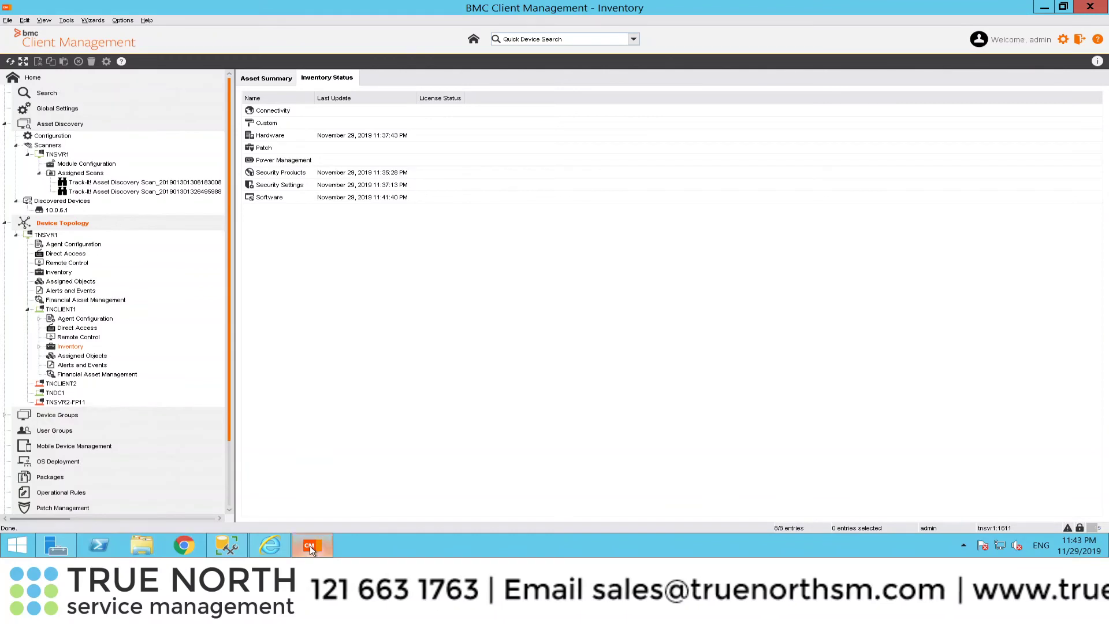
mouse_move(310, 546)
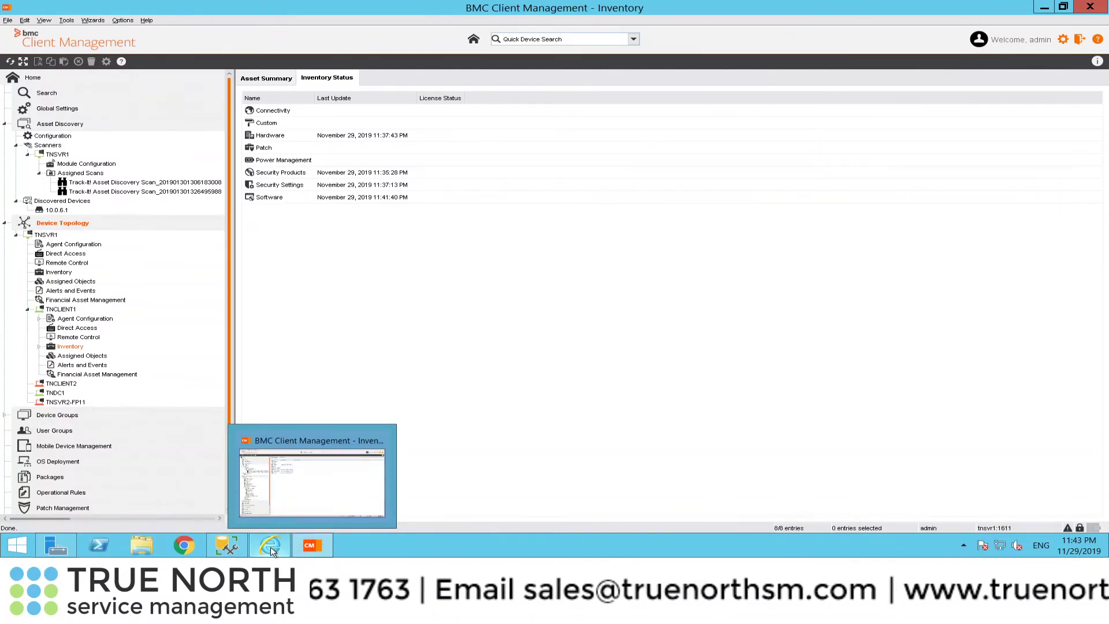
mouse_move(270, 545)
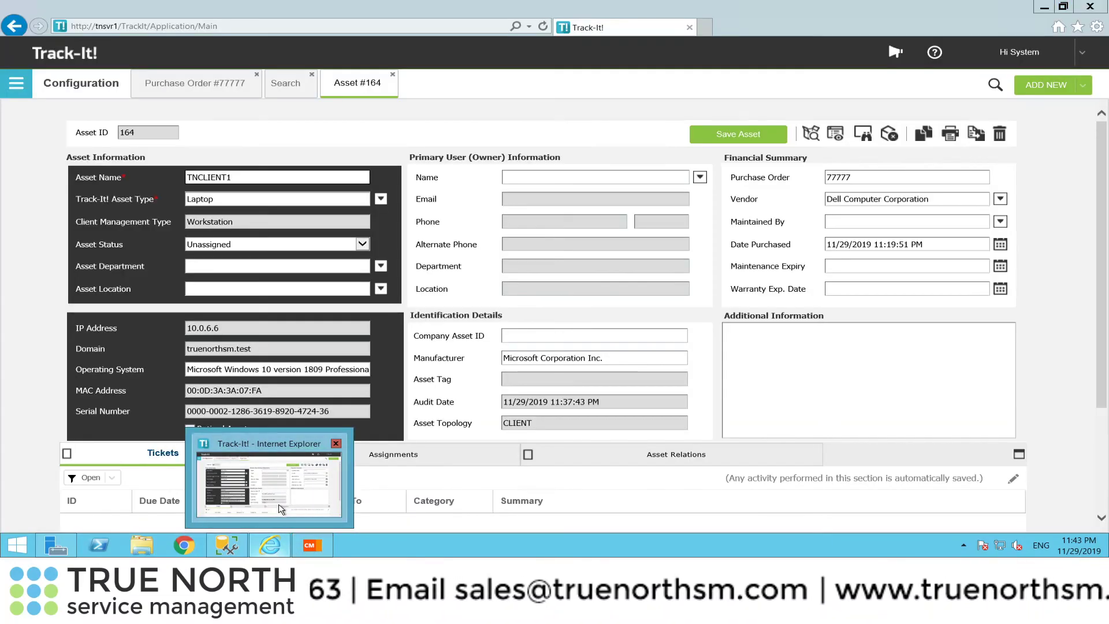
left_click(280, 505)
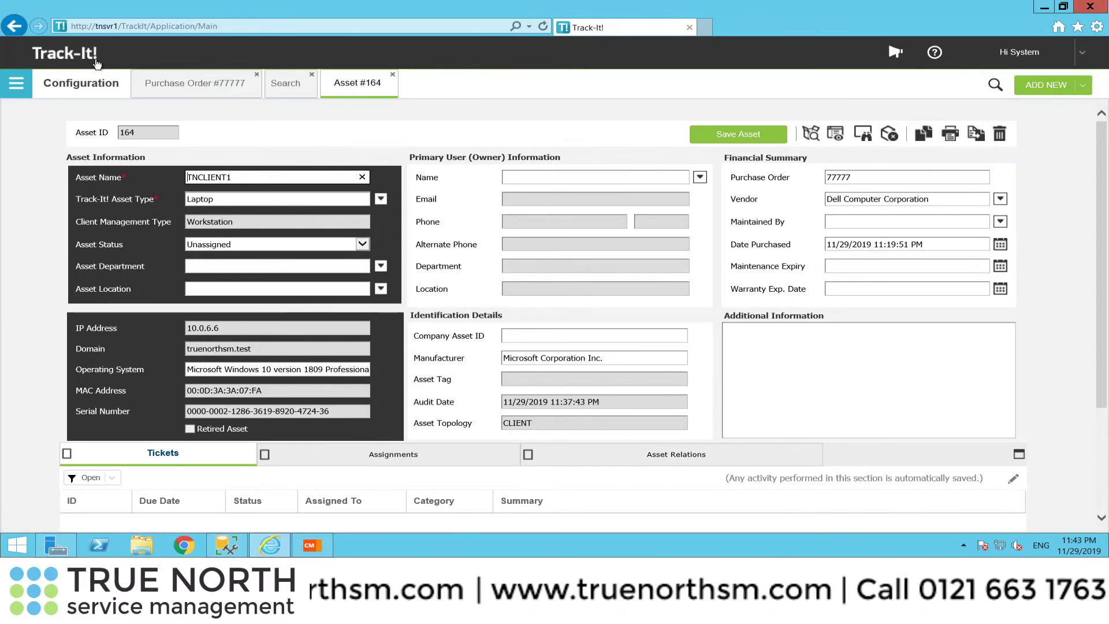
View purchase order #77777, return to asset #164 and highlight its asset name.
left_click(184, 93)
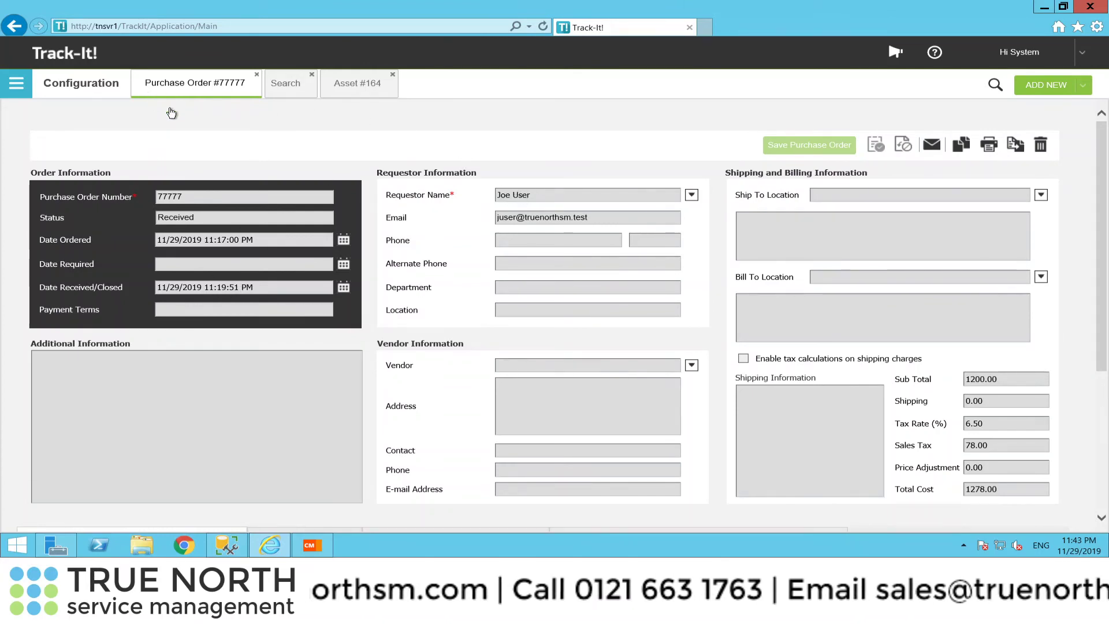
left_click(347, 94)
left_click(258, 178)
left_click_drag(258, 177, 137, 173)
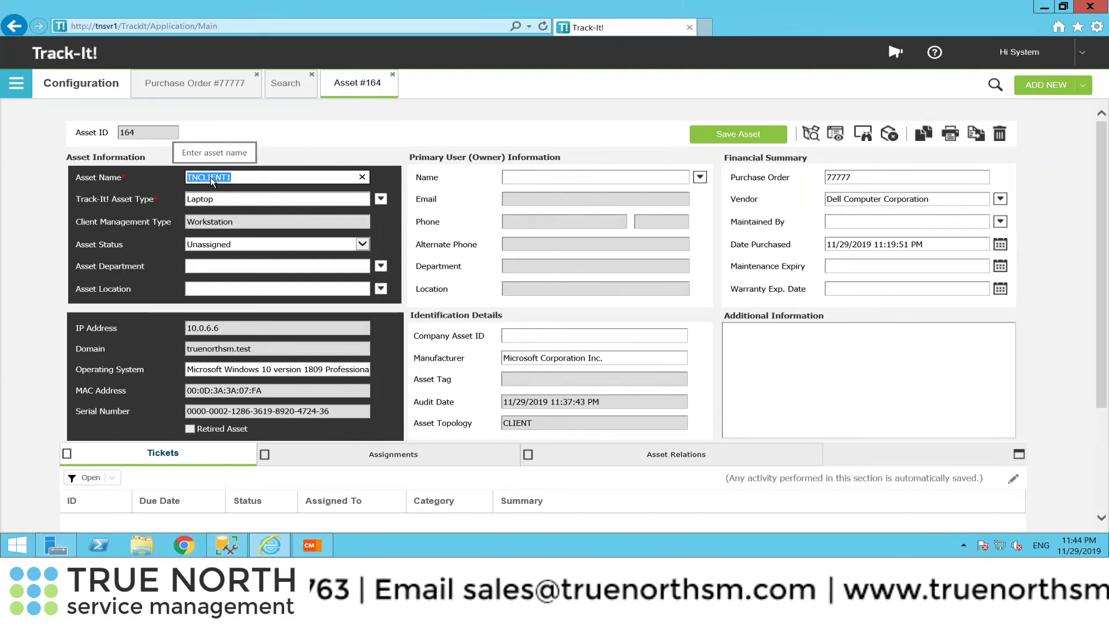
Open TNCLIENT1's asset details again, review its hardware and software inventory, and close them.
left_click(840, 141)
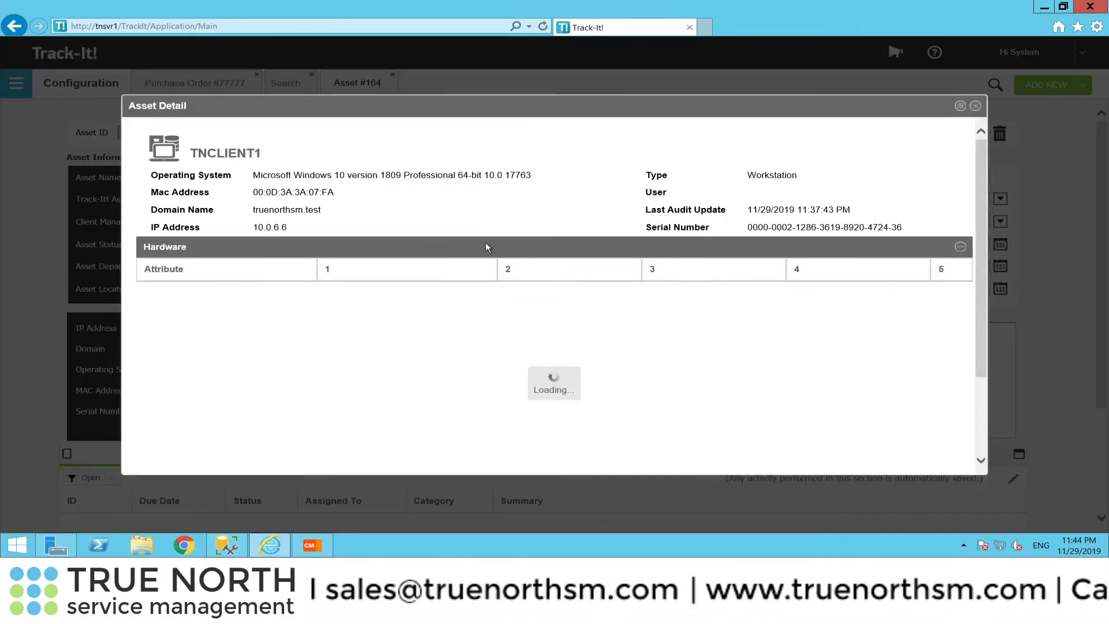
left_click(960, 247)
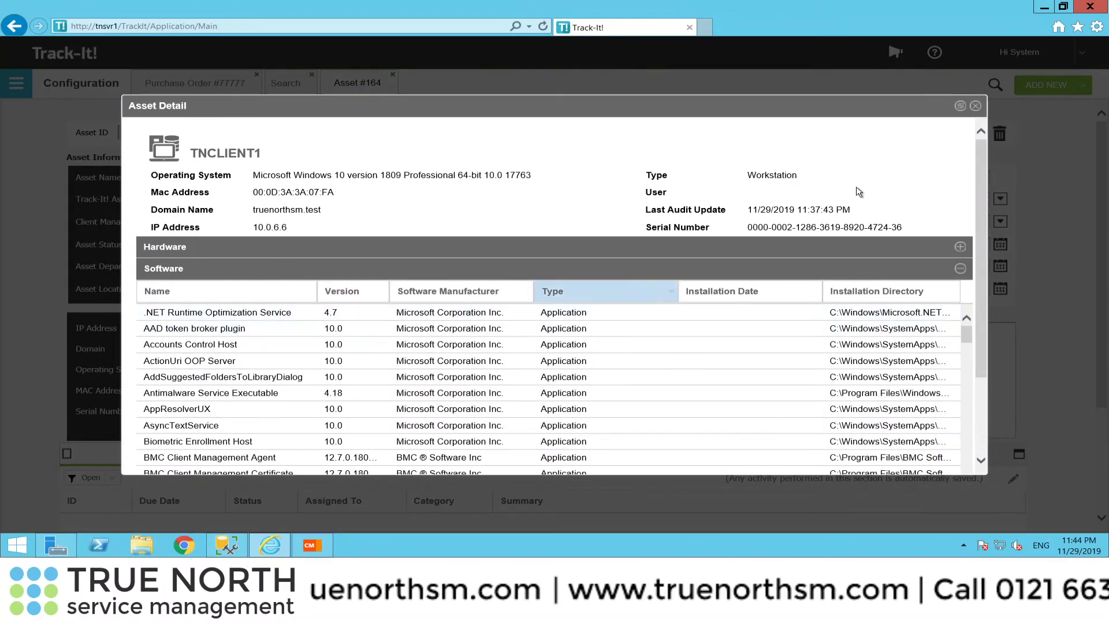
left_click(975, 105)
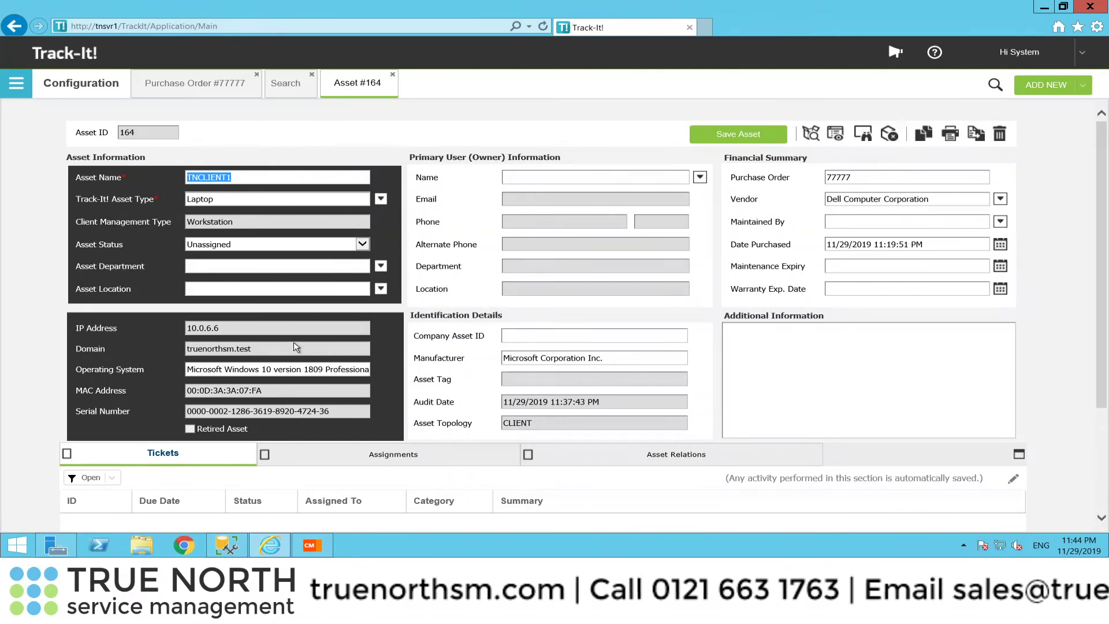
Send an audit request to TNCLIENT1 and start a remote control session from its asset record.
left_click(810, 134)
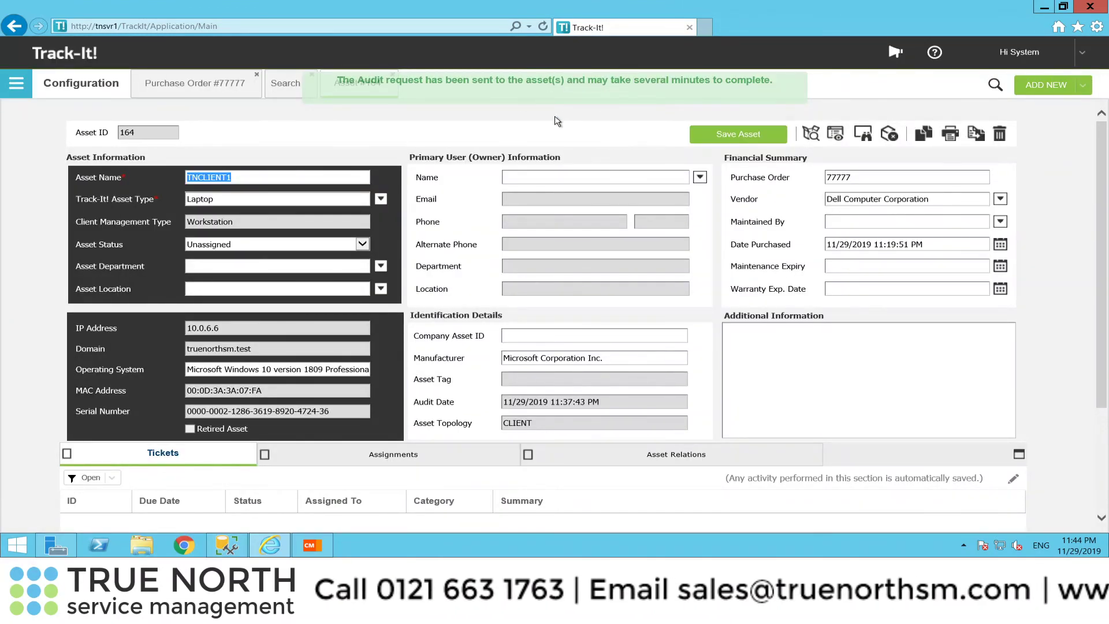
left_click(865, 134)
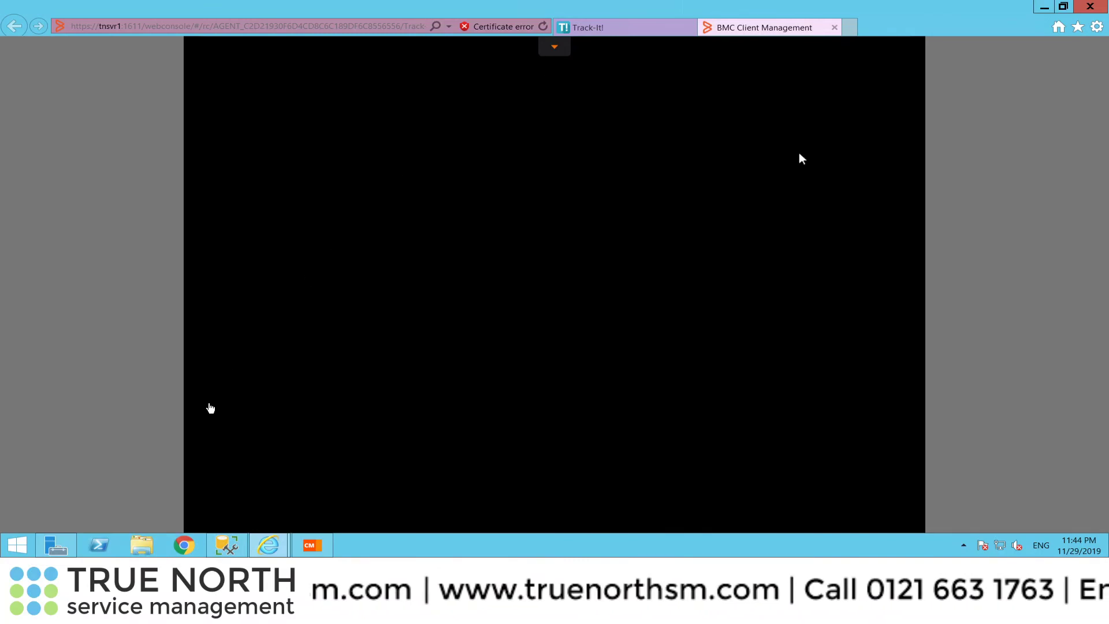
Switch to BMC Client Management and view the Remote Control options available for TNCLIENT1.
left_click(311, 547)
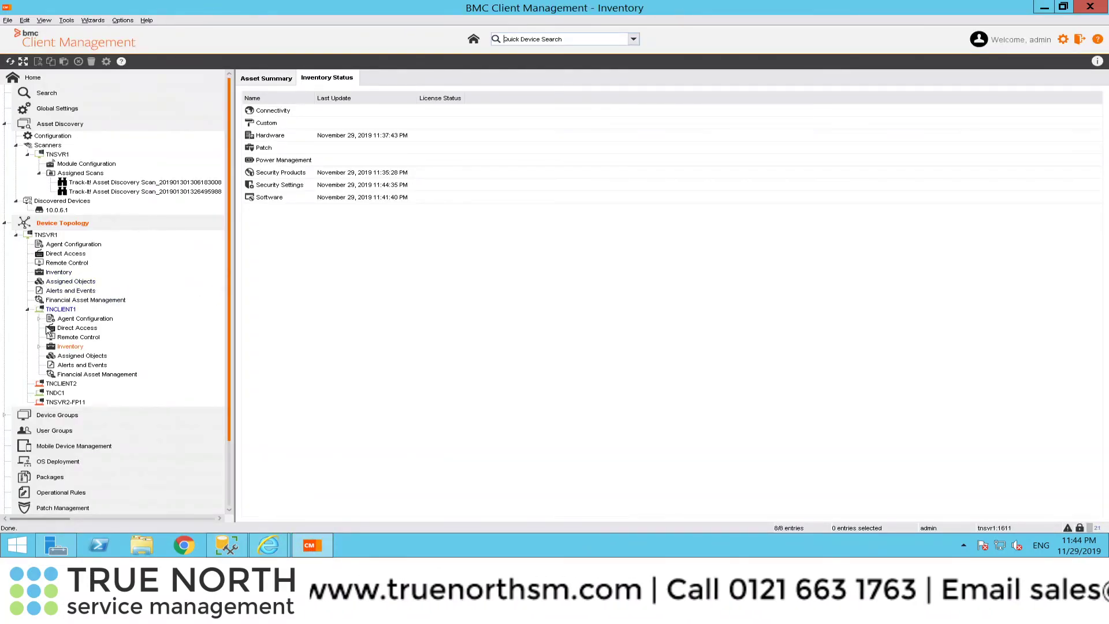
left_click(72, 339)
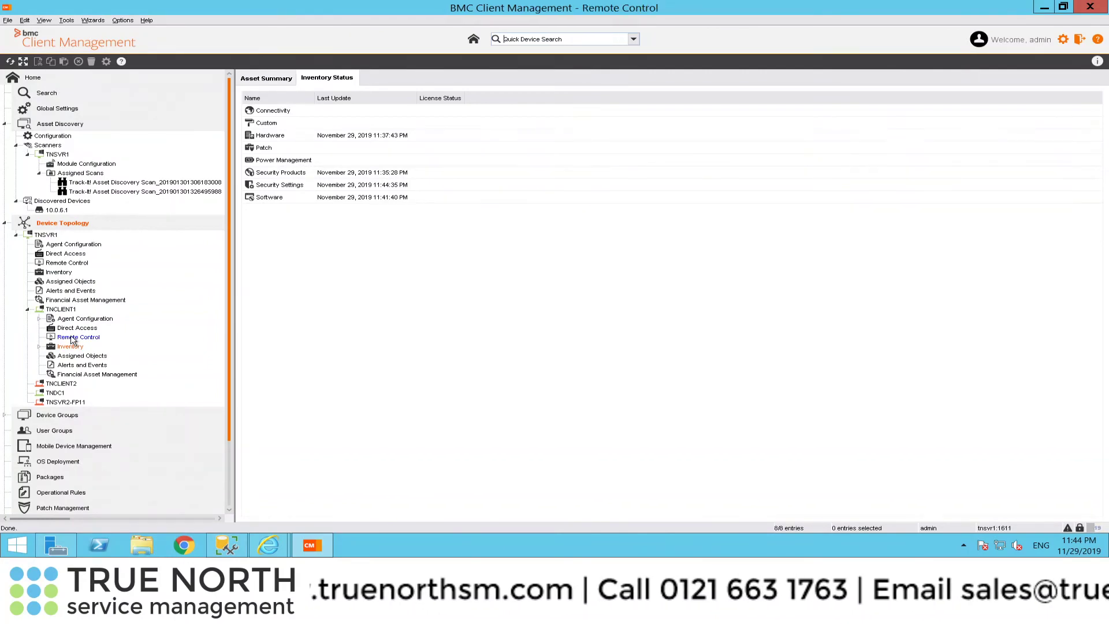
right_click(72, 339)
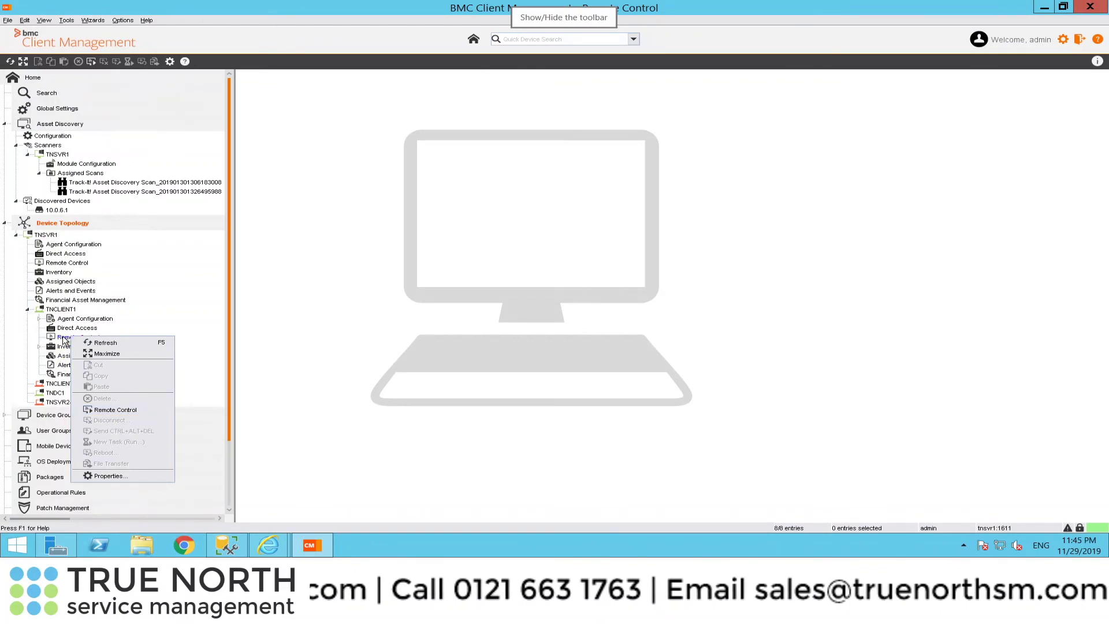
left_click(62, 338)
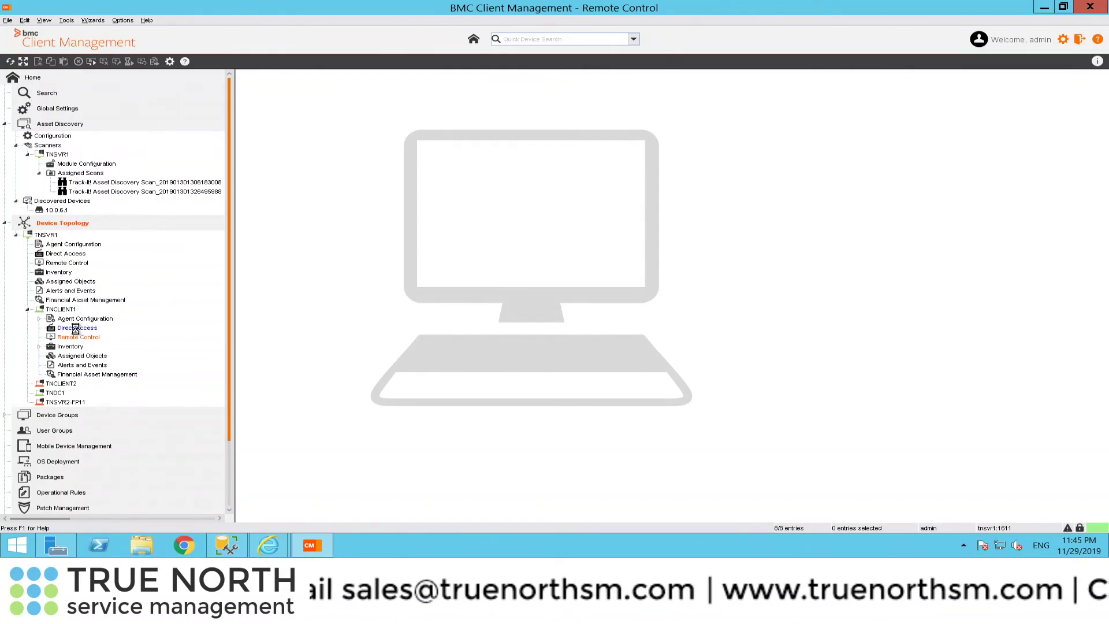
Browse TNCLIENT1's file system on the Windows (C:) disk, its registry and its services through Direct Access.
left_click(94, 339)
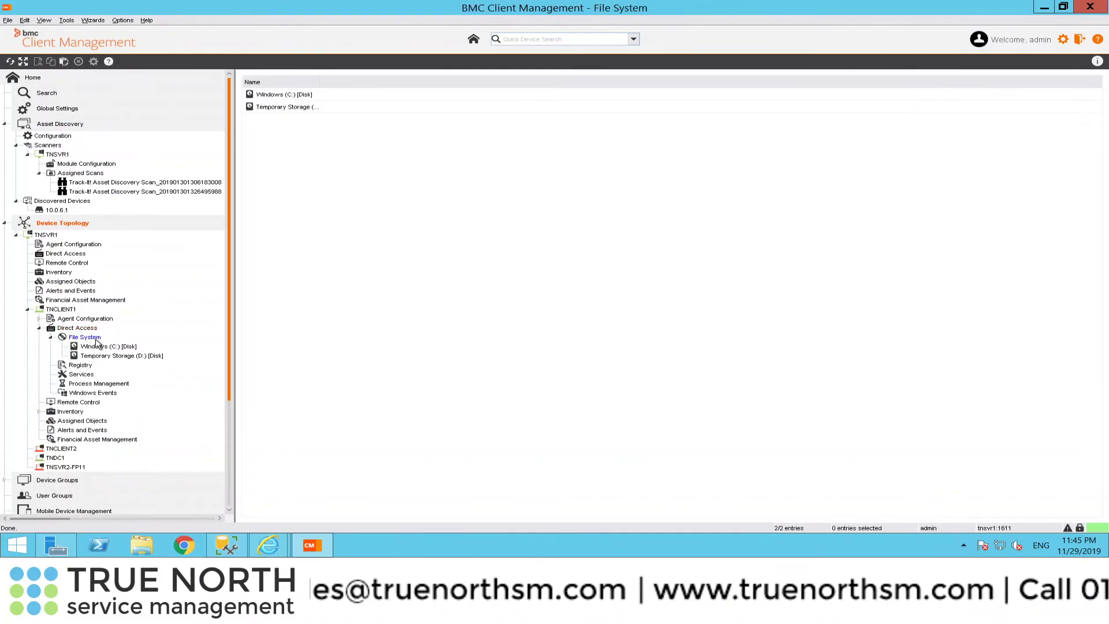
left_click(113, 346)
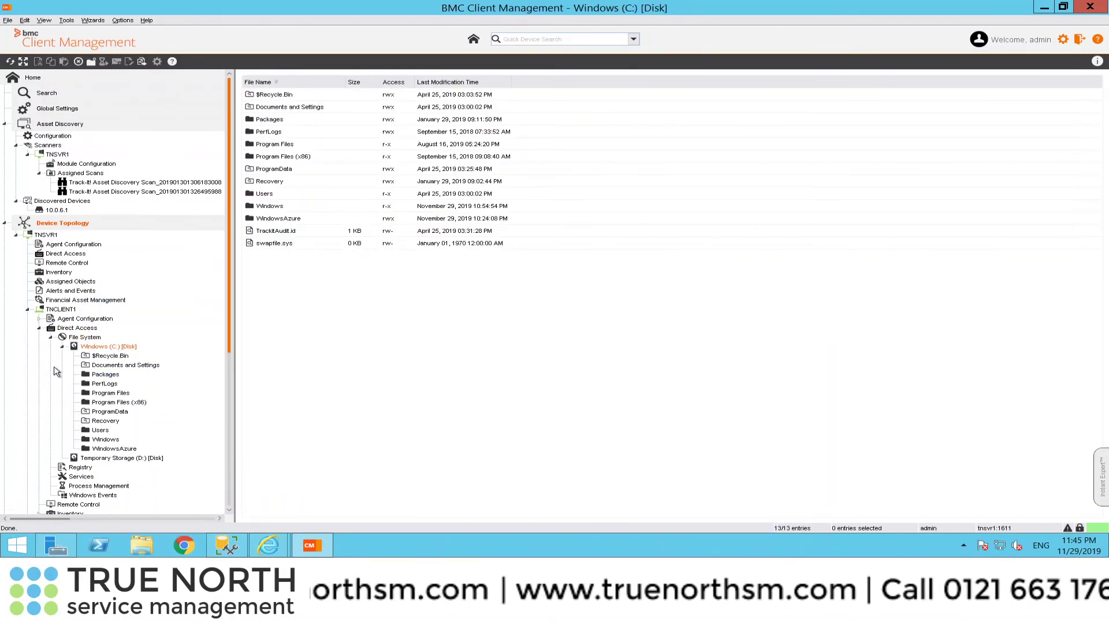
left_click(63, 348)
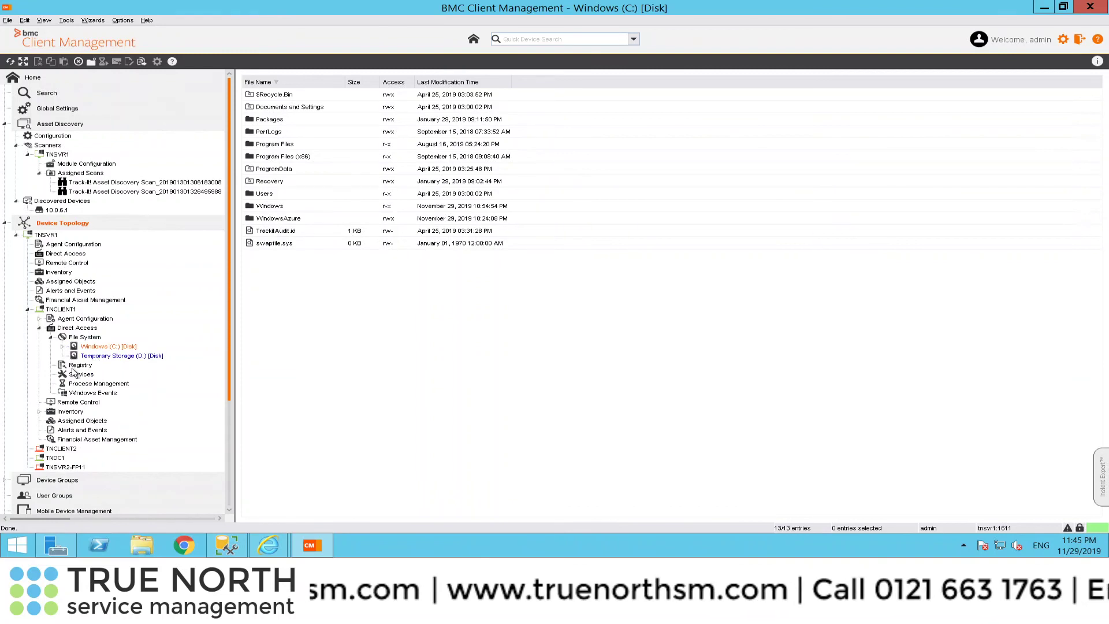
left_click(80, 366)
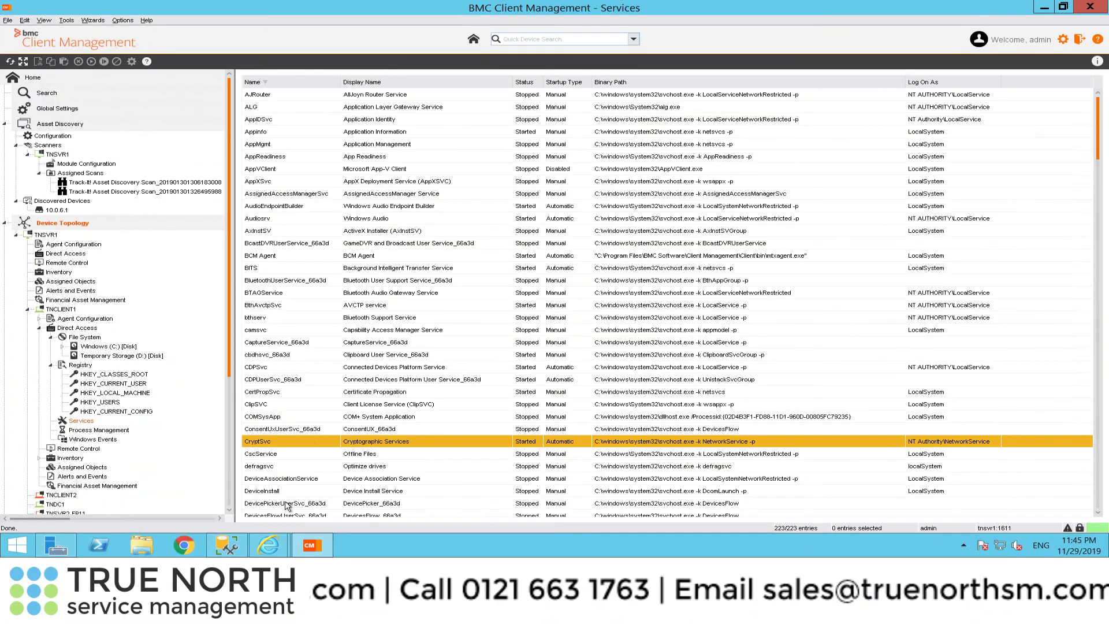
Switch to Internet Explorer and bring up TNCLIENT1's remote control session.
mouse_move(268, 545)
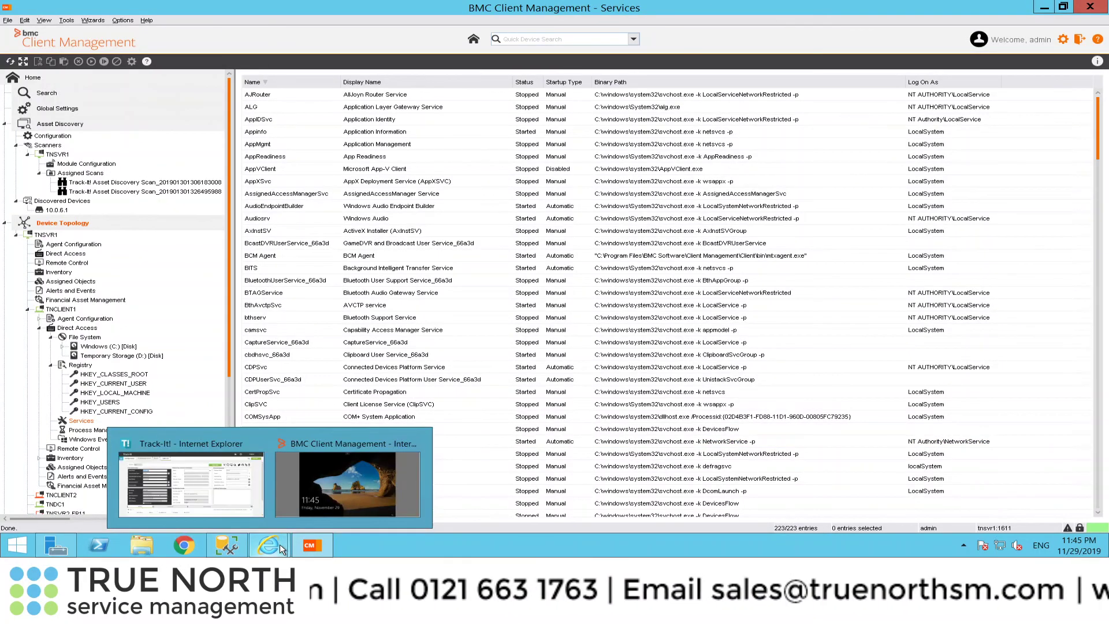
left_click(324, 509)
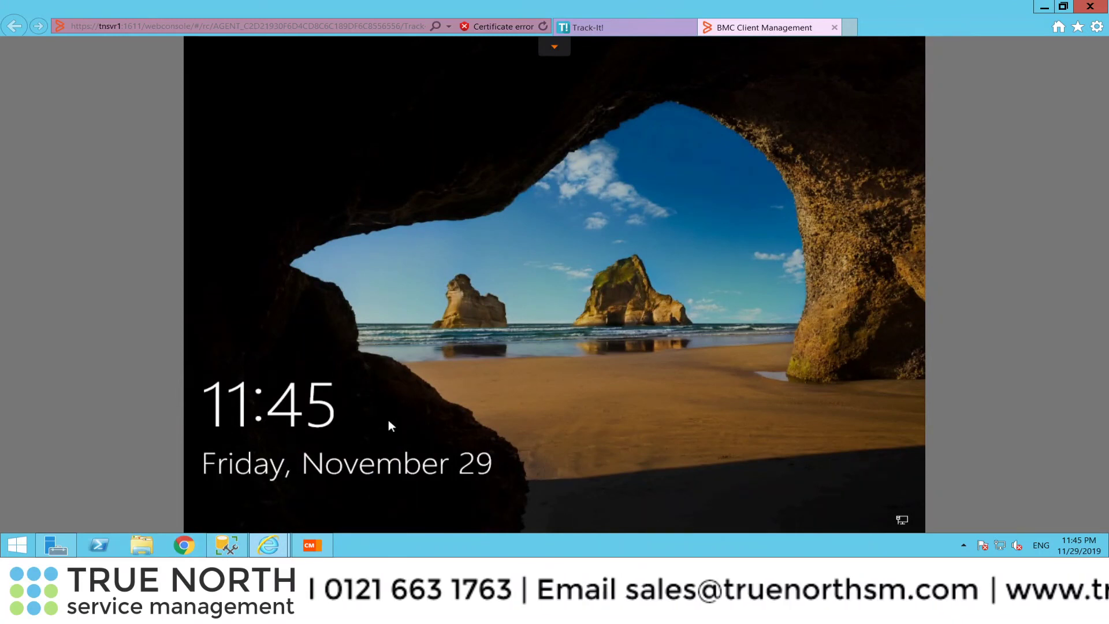